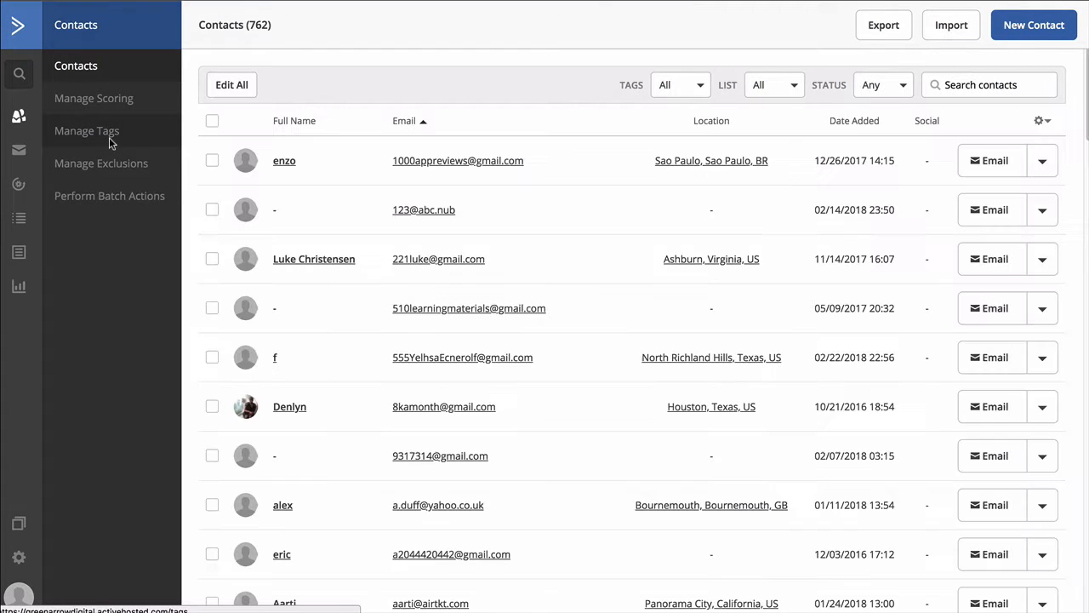
Open the tag manager and examine the !TAGS naming-convention entries, highlighting the ACTIVITY, PROFILE and TEMP prefixes.
{"action": "left_click", "coordinate": [111, 145]}
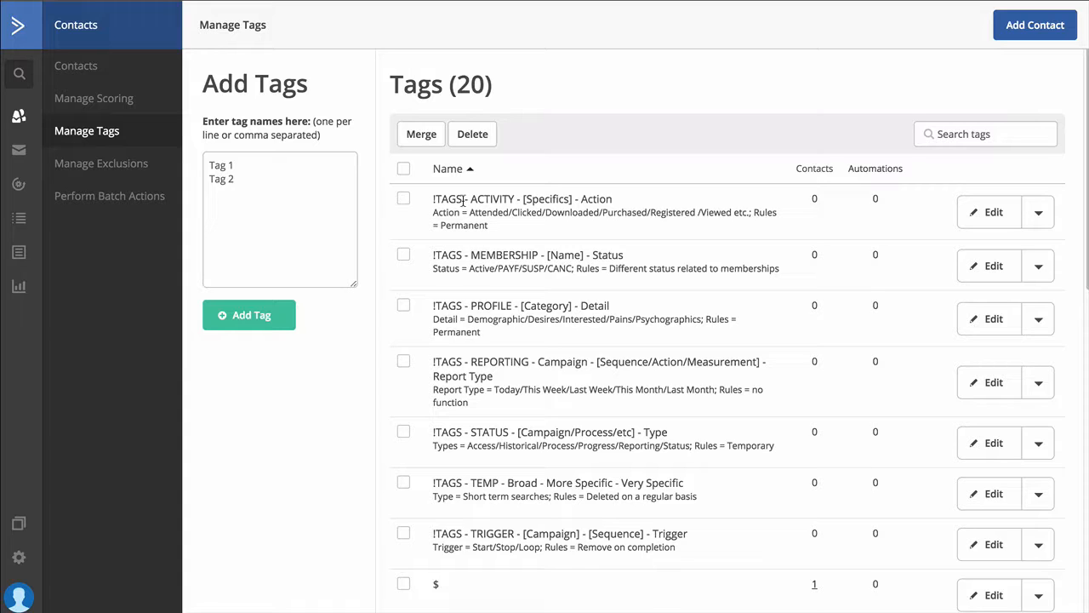
{"action": "left_click_drag", "start_coordinate": [466, 481], "coordinate": [442, 482]}
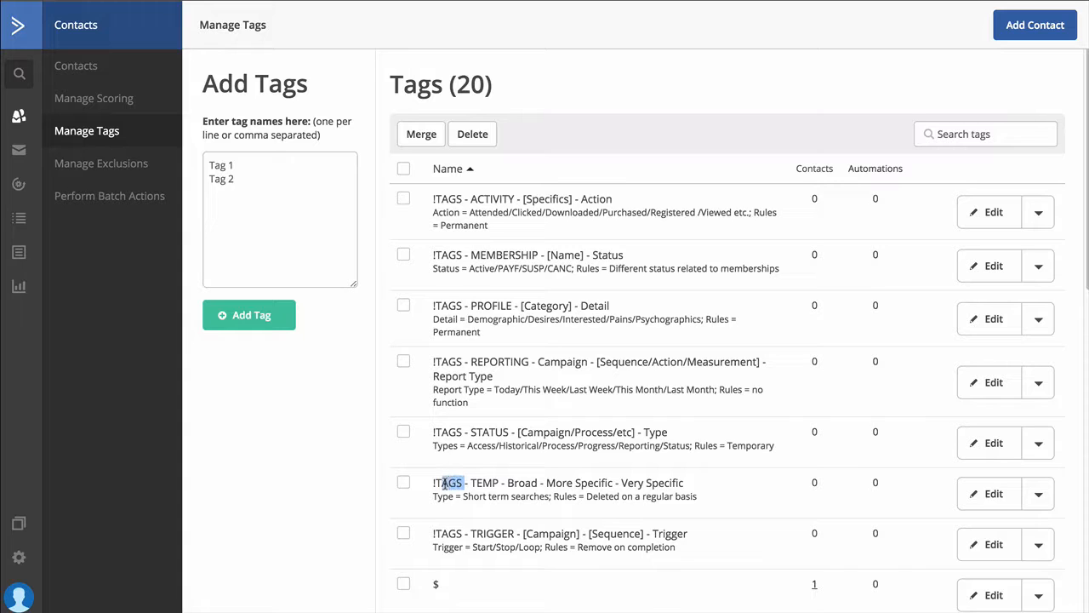
{"action": "double_click", "coordinate": [481, 203]}
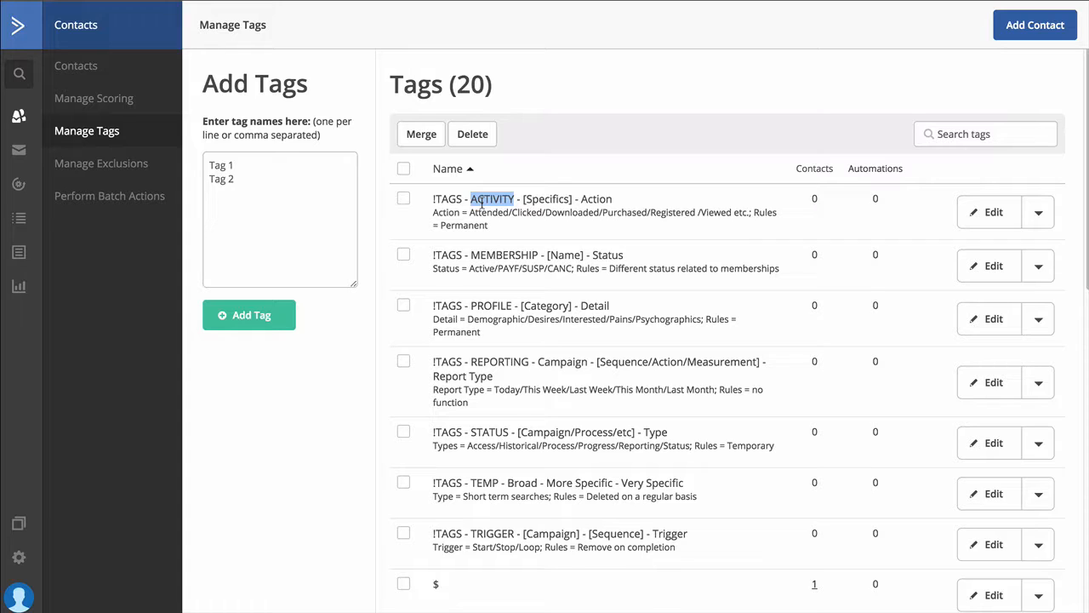
{"action": "double_click", "coordinate": [481, 203]}
{"action": "double_click", "coordinate": [501, 305]}
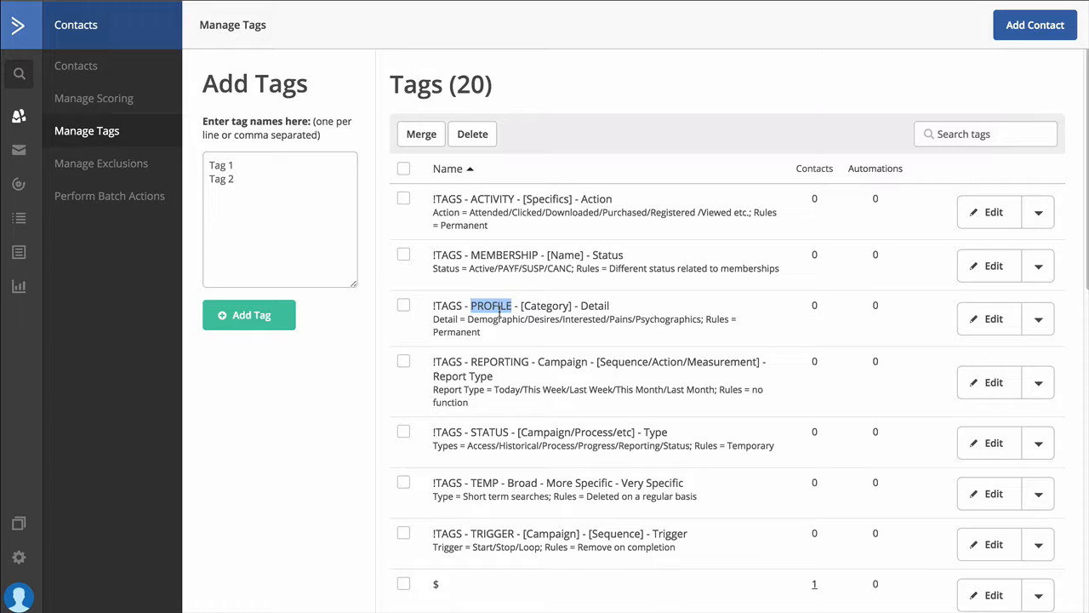
{"action": "double_click", "coordinate": [485, 482]}
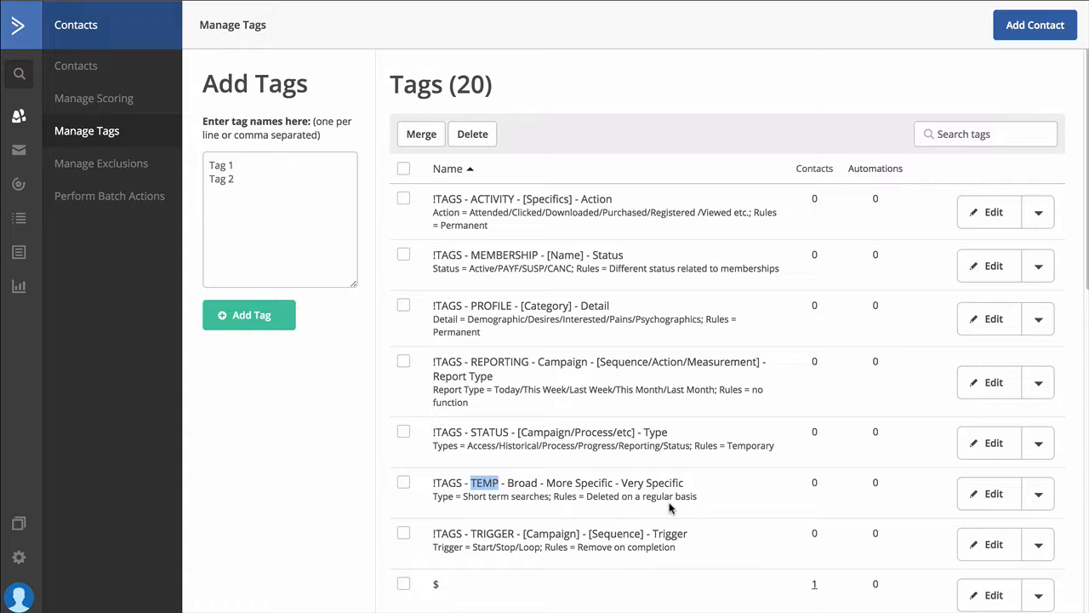
Look through the existing tags on the first and second pages, and open the third page.
{"action": "scroll", "coordinate": [660, 477], "scroll_direction": "down", "scroll_amount": 5}
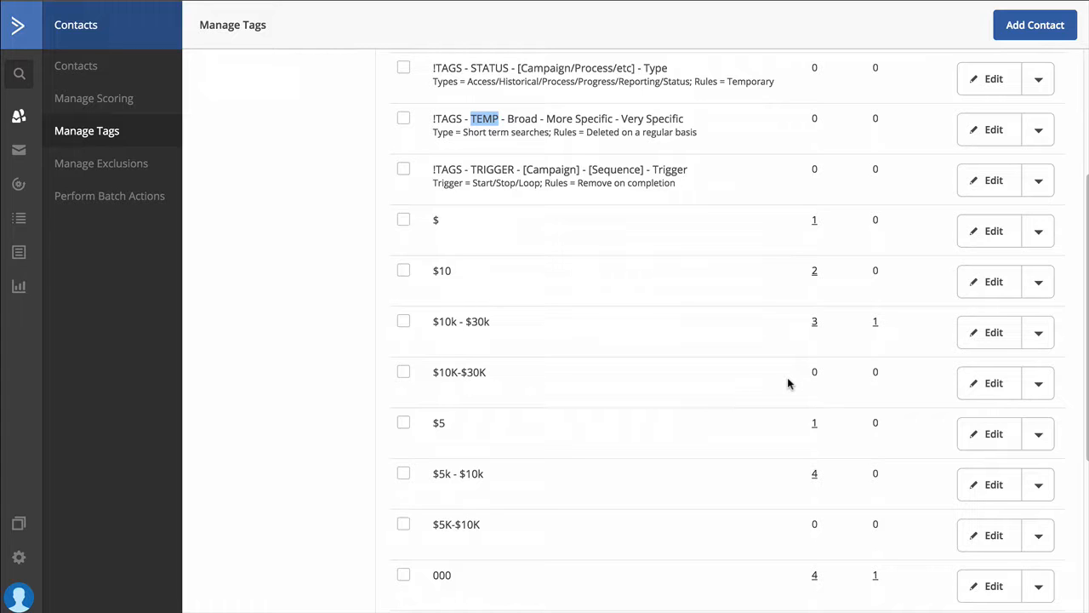
{"action": "scroll", "coordinate": [674, 401], "scroll_direction": "down", "scroll_amount": 3}
{"action": "scroll", "coordinate": [674, 401], "scroll_direction": "down", "scroll_amount": 1}
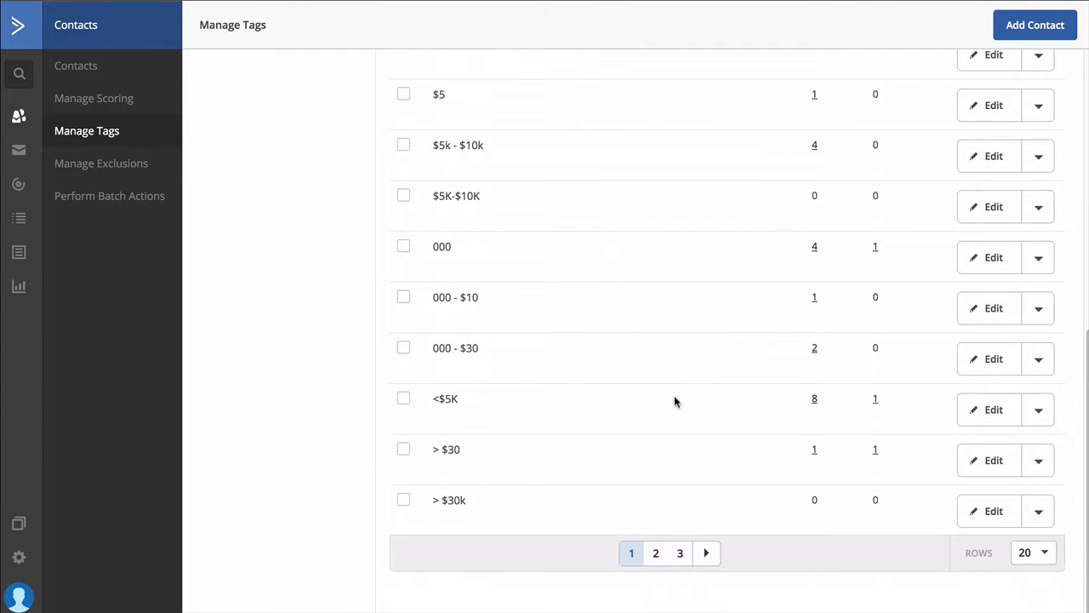
{"action": "left_click", "coordinate": [656, 553]}
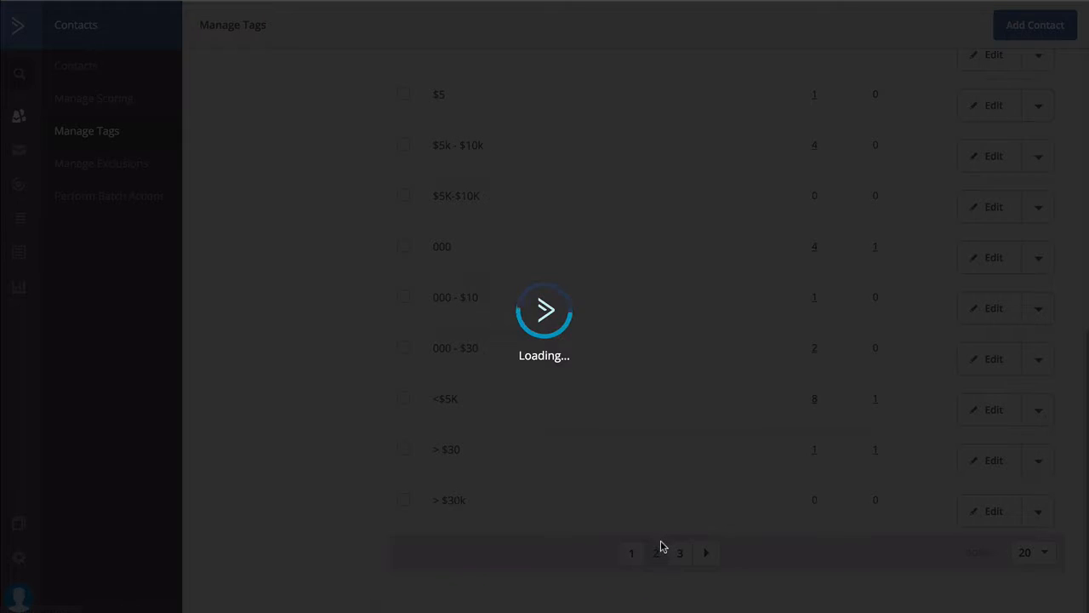
{"action": "scroll", "coordinate": [639, 439], "scroll_direction": "down", "scroll_amount": 5}
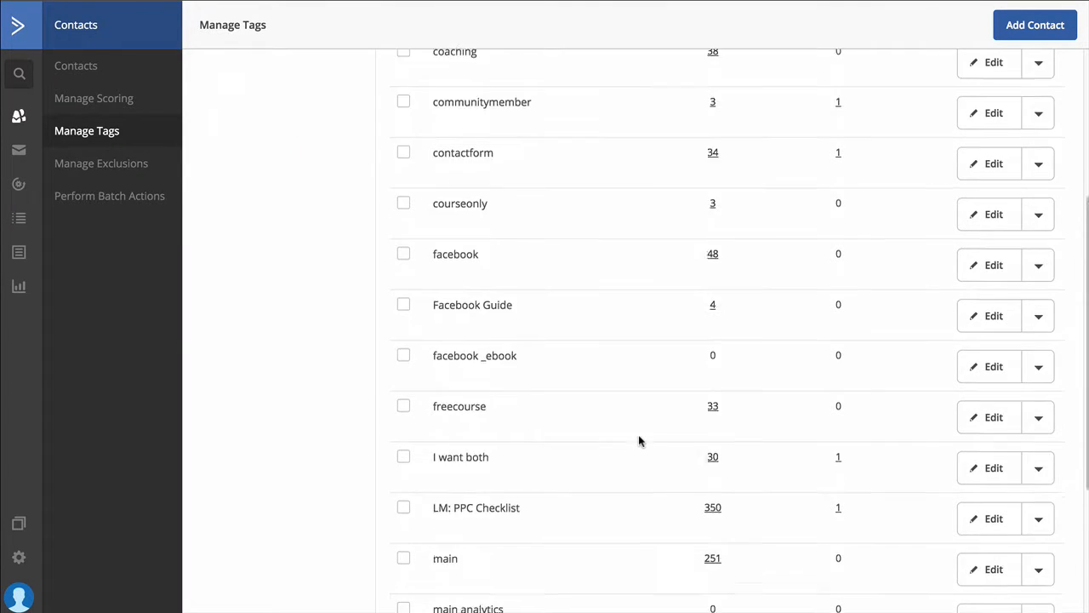
{"action": "scroll", "coordinate": [638, 440], "scroll_direction": "down", "scroll_amount": 4}
{"action": "left_click", "coordinate": [694, 554]}
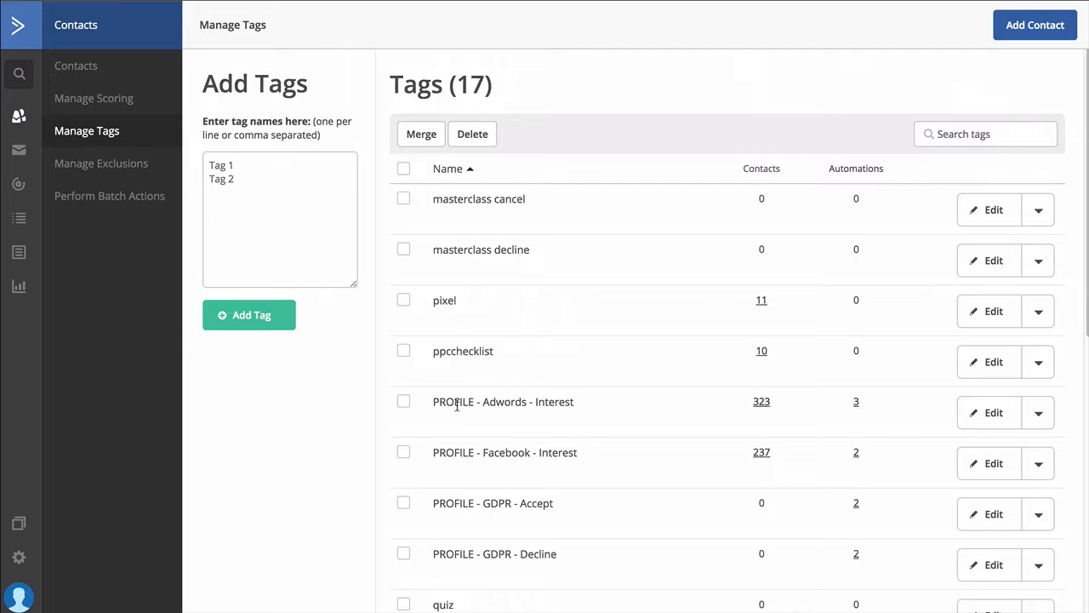
Search the tags for "profile".
{"action": "left_click", "coordinate": [958, 131]}
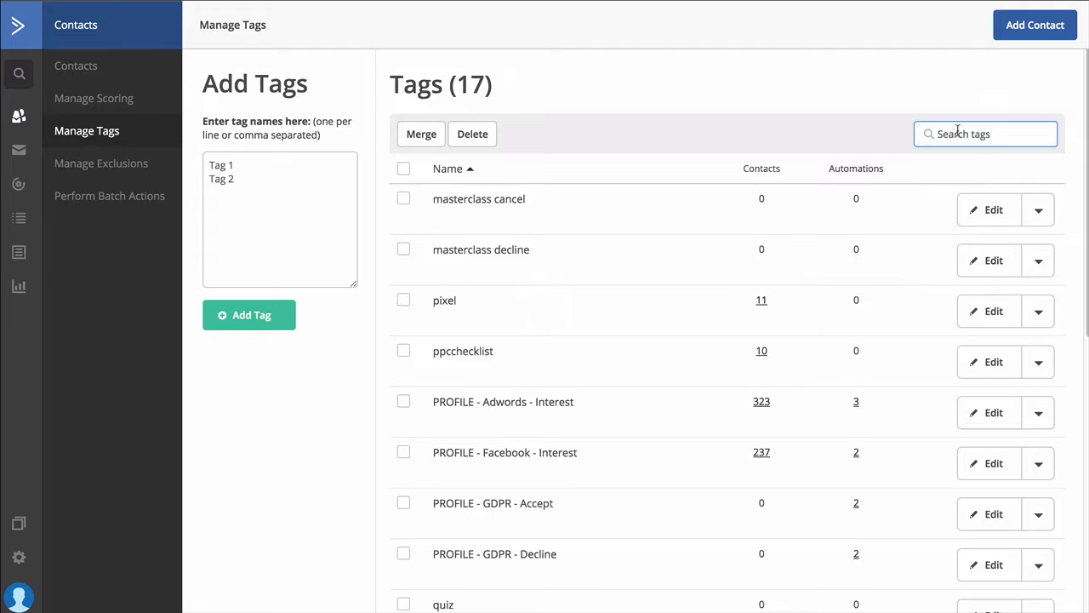
{"action": "type", "text": "profile"}
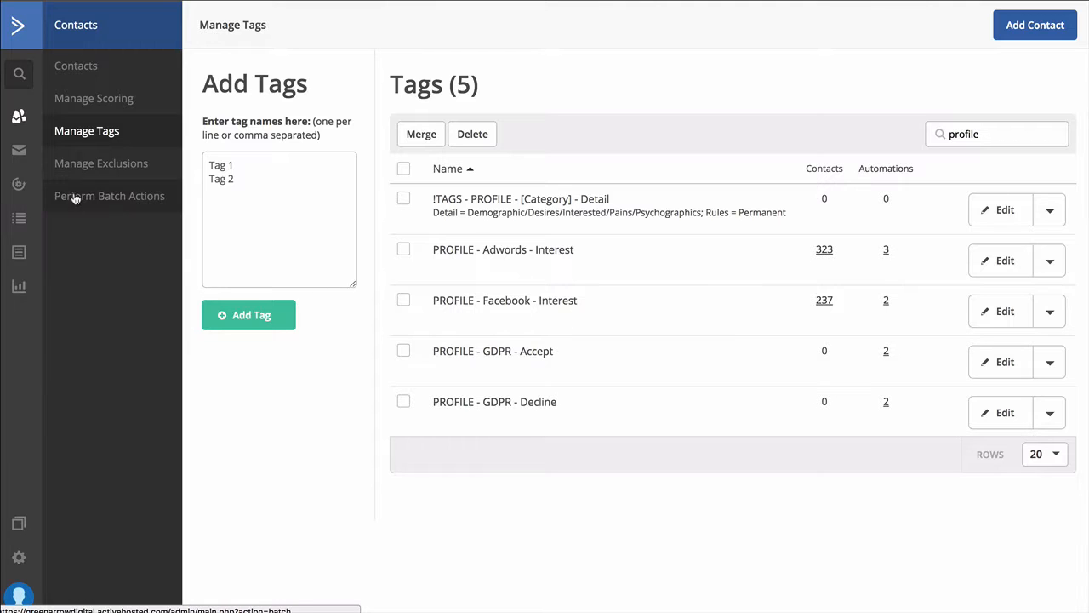
Open the automations overview and look through the existing automations and their labels.
{"action": "left_click", "coordinate": [24, 189]}
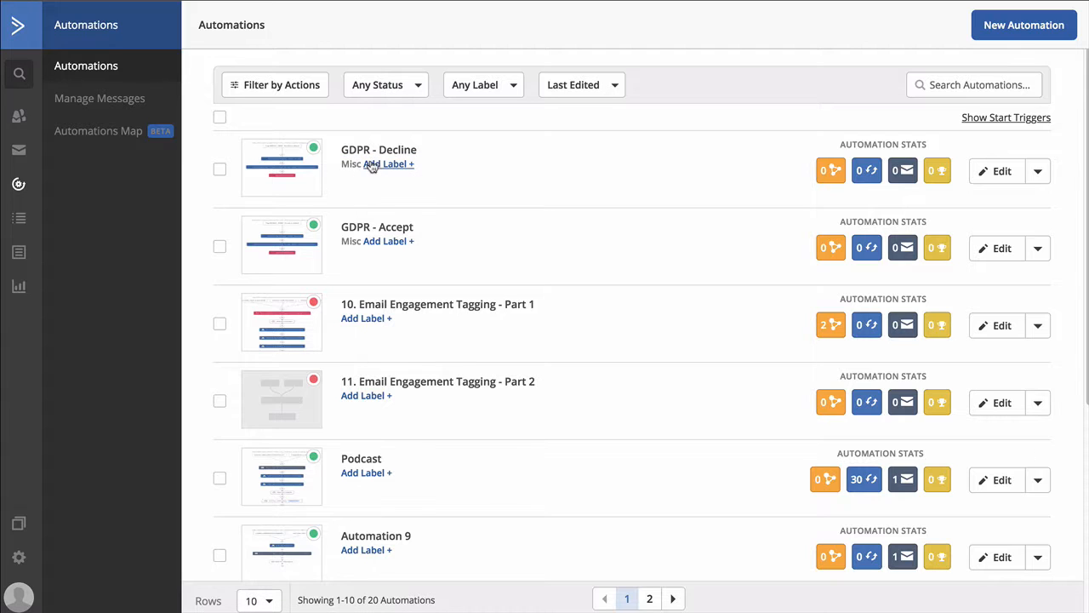
{"action": "scroll", "coordinate": [428, 413], "scroll_direction": "down", "scroll_amount": 3}
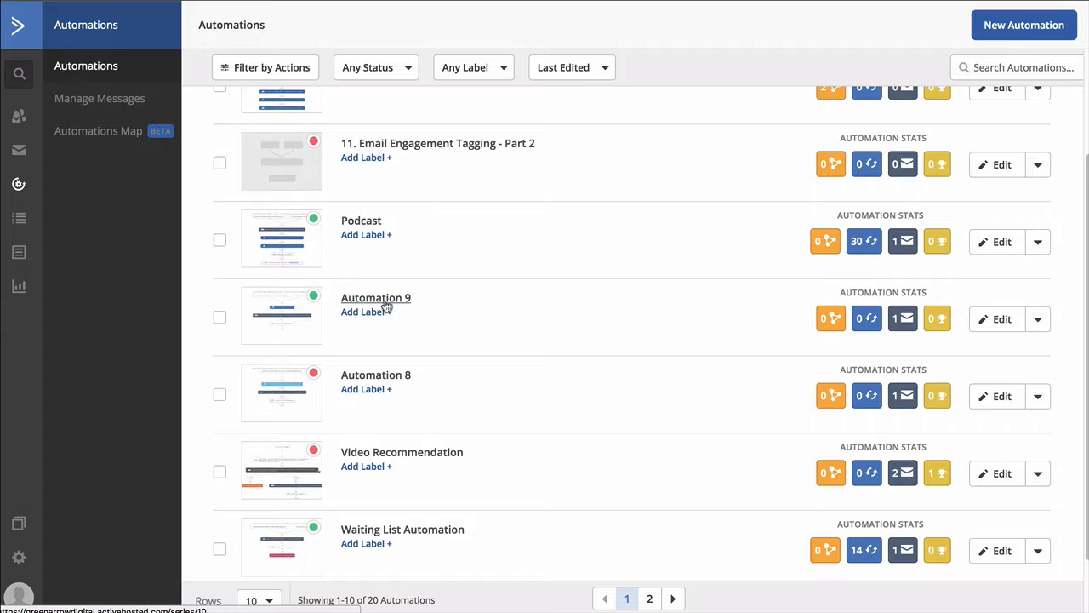
{"action": "scroll", "coordinate": [387, 308], "scroll_direction": "down", "scroll_amount": 1}
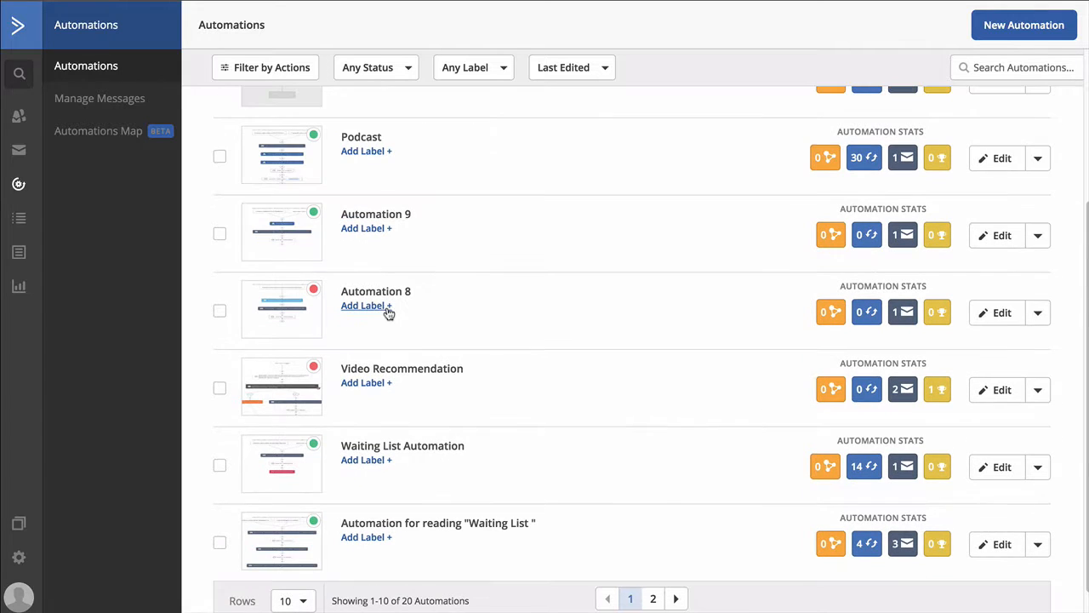
Review the contact lists, and open the forms overview.
{"action": "left_click", "coordinate": [28, 225]}
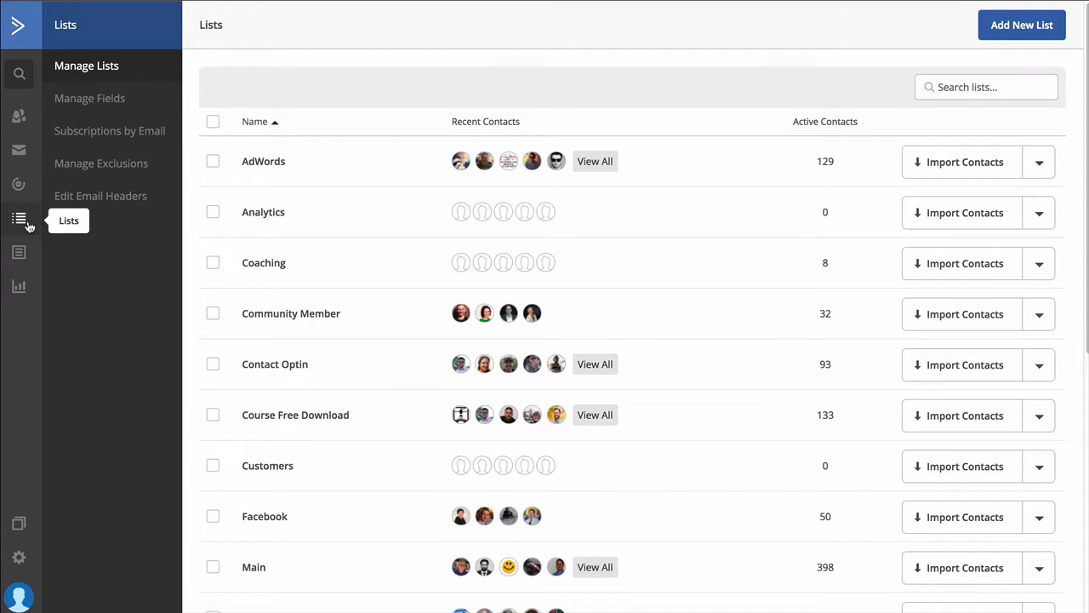
{"action": "scroll", "coordinate": [488, 329], "scroll_direction": "down", "scroll_amount": 3}
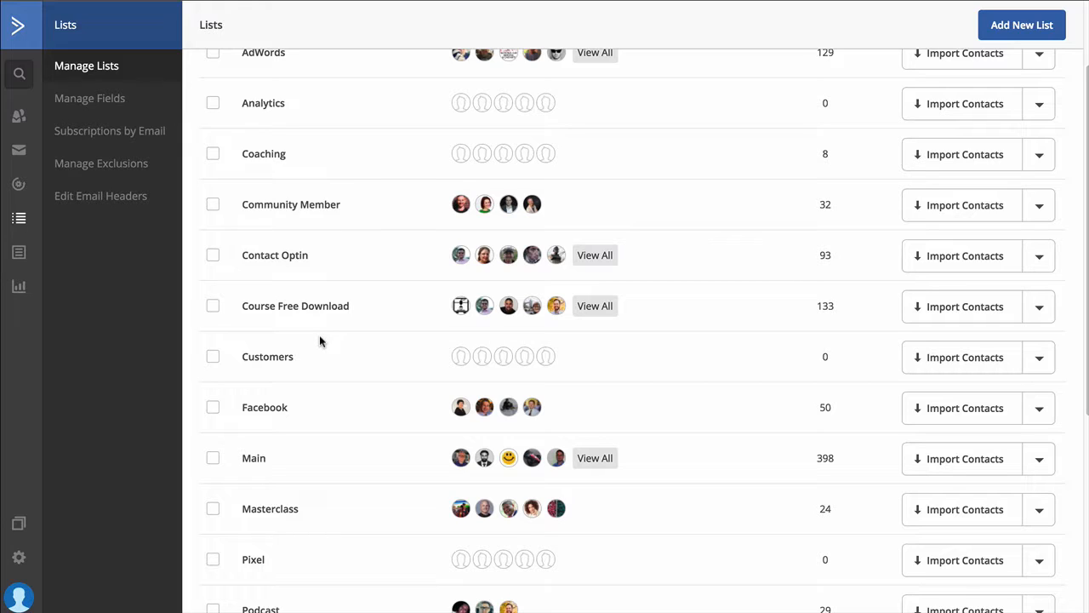
{"action": "left_click", "coordinate": [20, 256]}
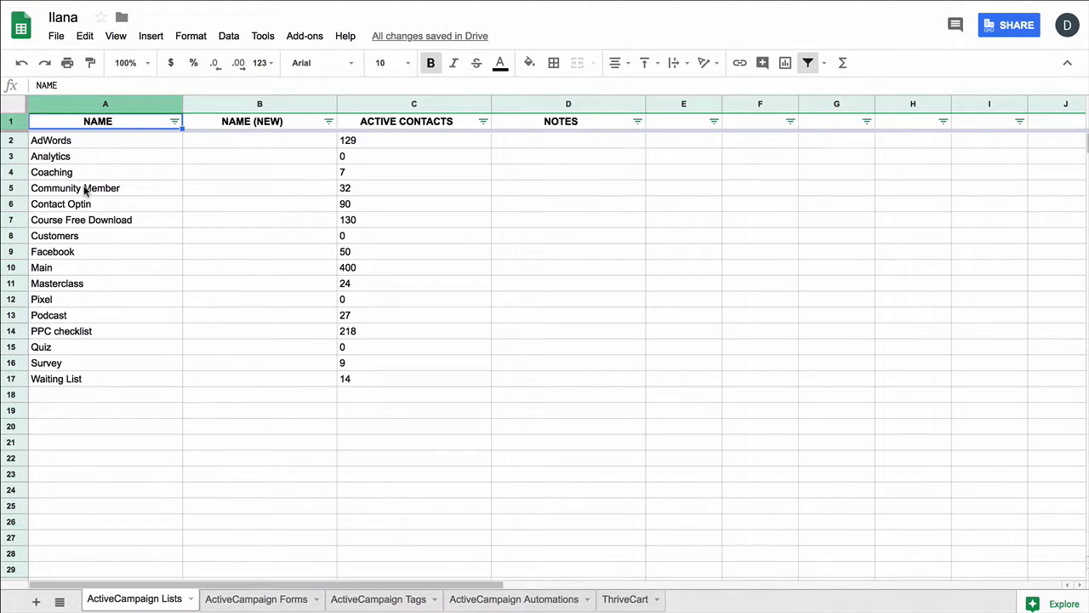
In the Google Sheets workbook, review the ActiveCampaign Forms and ActiveCampaign Tags sheets and select the new name for the $10k - $30k tag.
{"action": "left_click", "coordinate": [259, 597]}
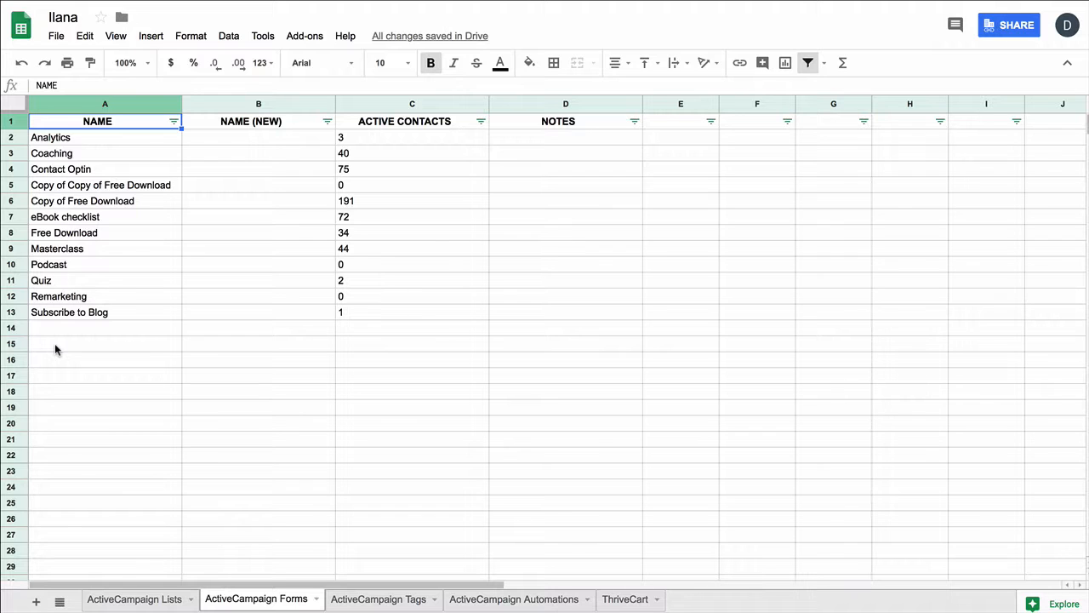
{"action": "left_click", "coordinate": [389, 600]}
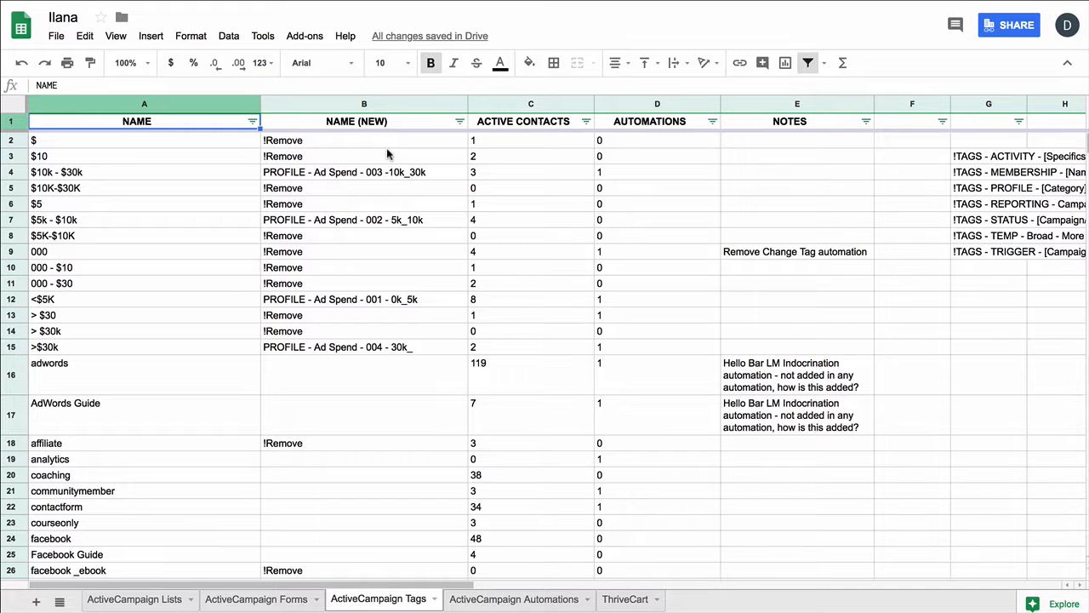
{"action": "left_click", "coordinate": [281, 176]}
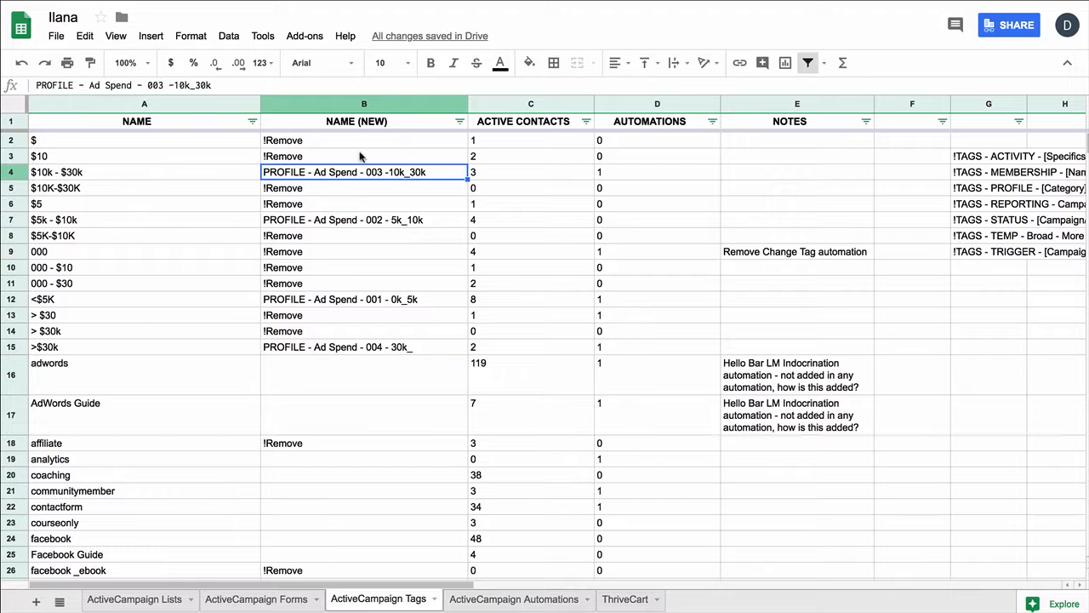
Filter the NAME (NEW) column to show only the tags marked !Remove.
{"action": "left_click", "coordinate": [459, 122]}
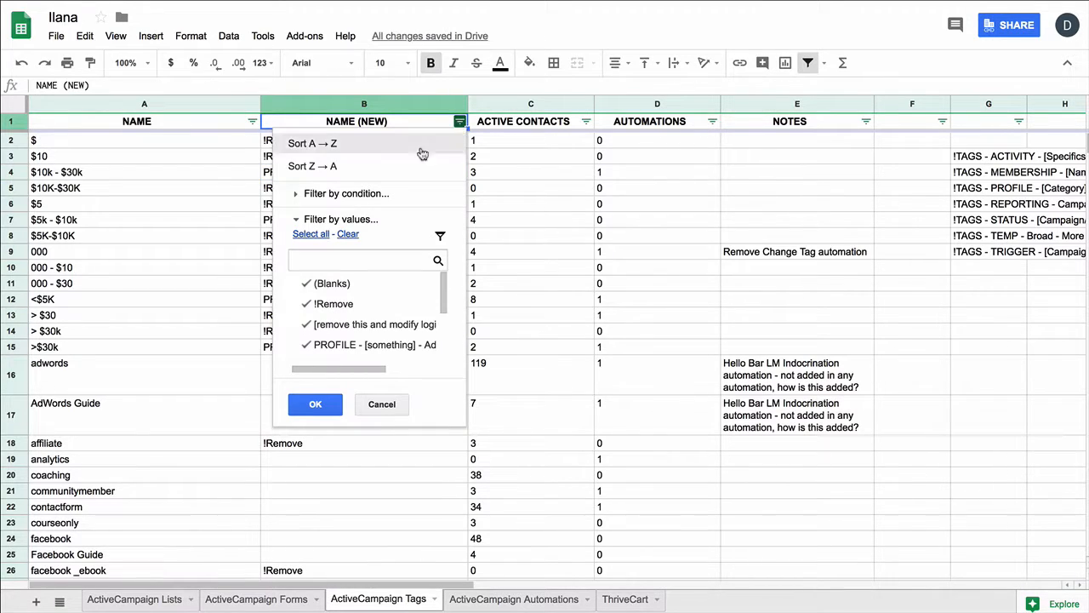
{"action": "left_click", "coordinate": [347, 235]}
{"action": "left_click", "coordinate": [333, 305]}
{"action": "left_click", "coordinate": [326, 401]}
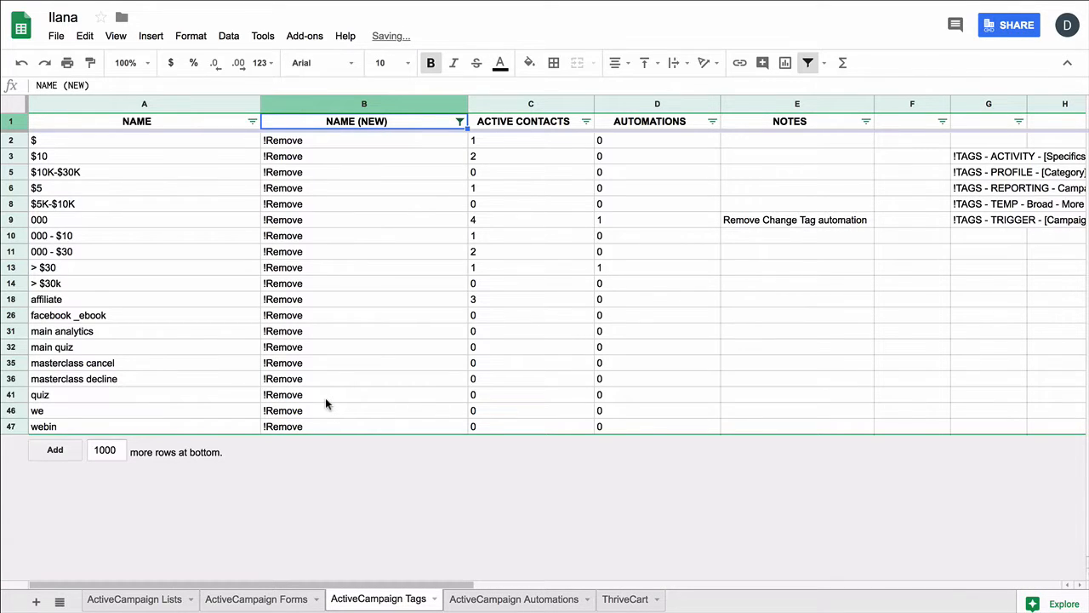
Change the NAME (NEW) filter to include every value except !Remove.
{"action": "left_click", "coordinate": [459, 121]}
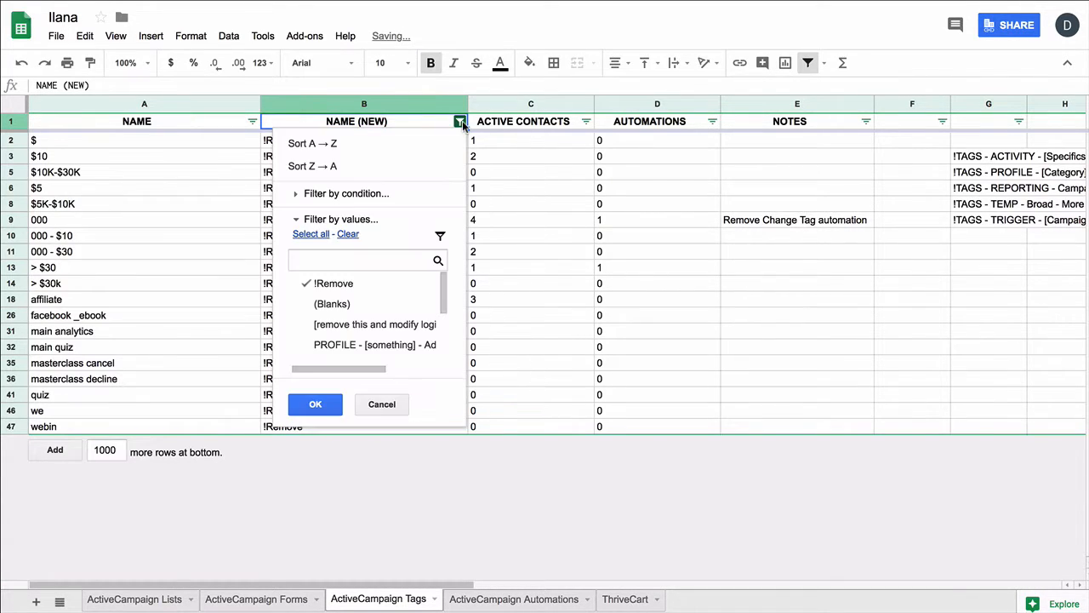
{"action": "left_click", "coordinate": [310, 234]}
{"action": "left_click", "coordinate": [314, 284]}
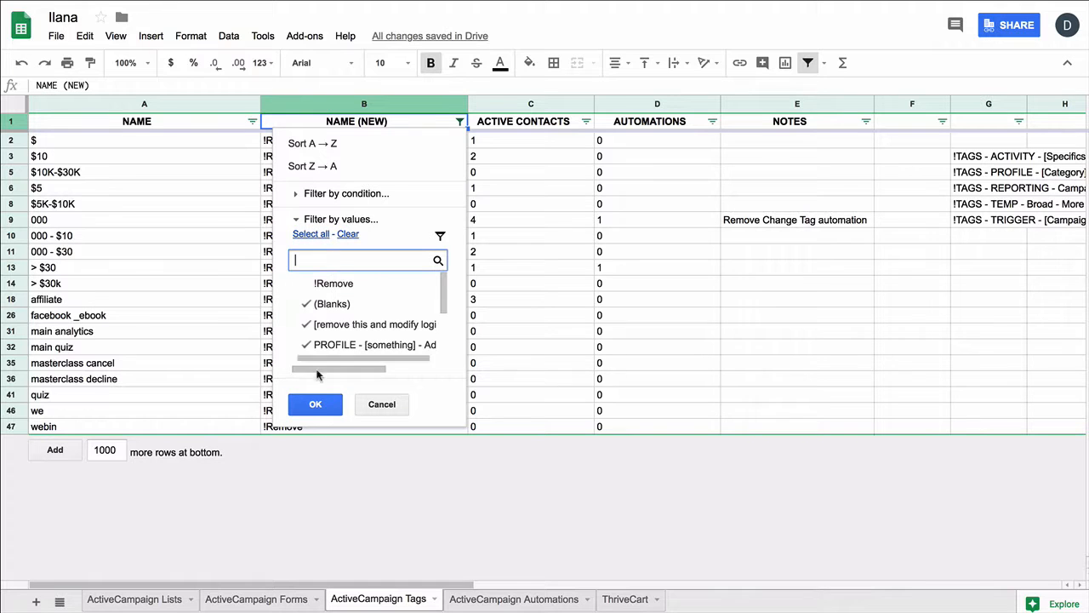
{"action": "left_click", "coordinate": [315, 403]}
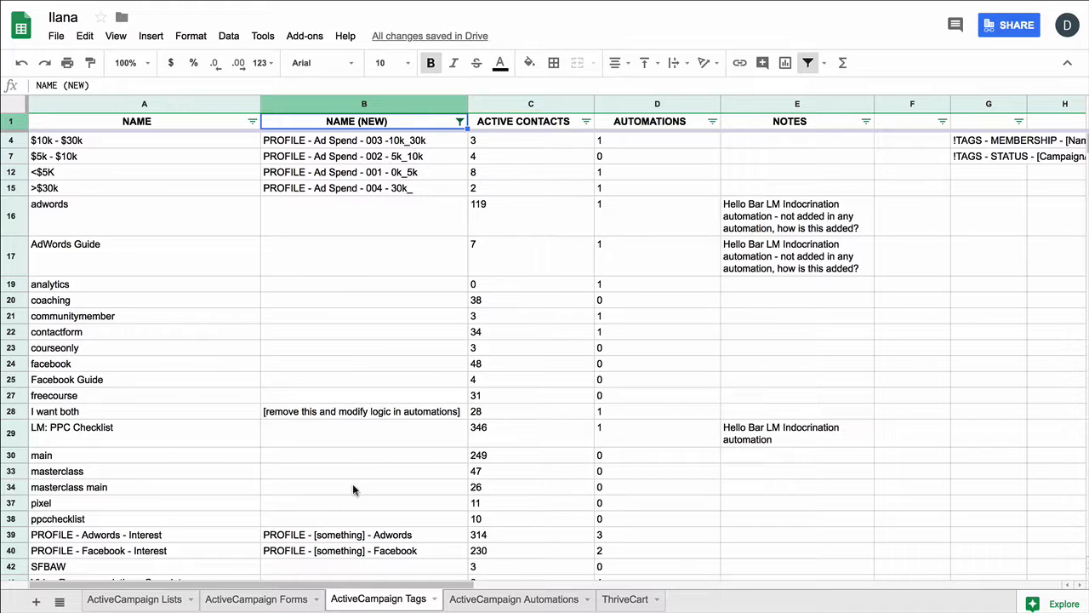
Compare the entries in the ActiveCampaign Lists sheet with the filtered tags in the ActiveCampaign Tags sheet.
{"action": "left_click", "coordinate": [141, 598]}
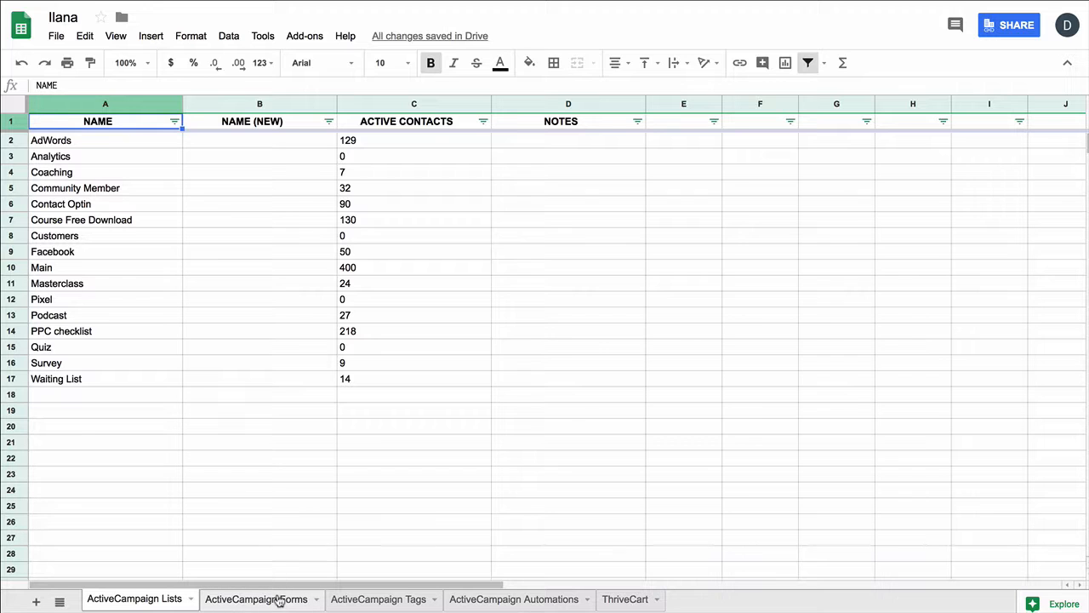
{"action": "left_click", "coordinate": [380, 599]}
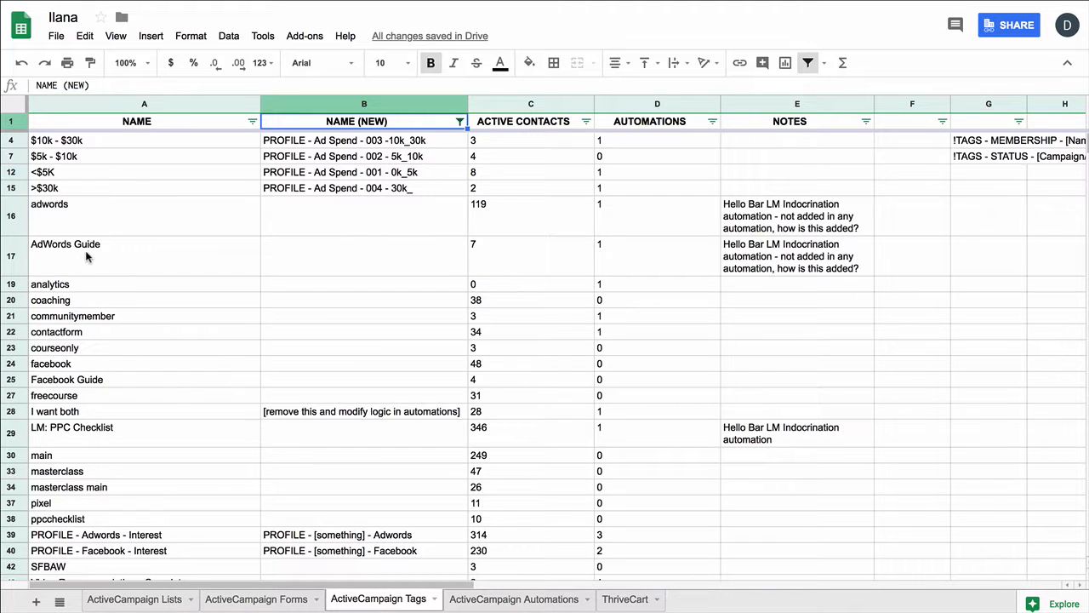
{"action": "left_click", "coordinate": [136, 602]}
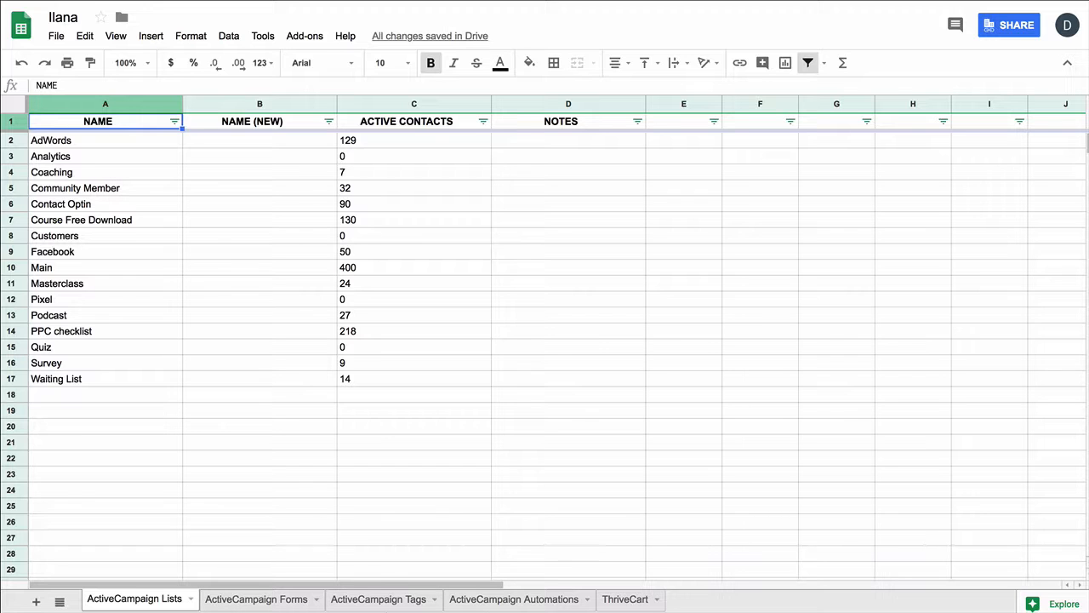
{"action": "left_click", "coordinate": [371, 599]}
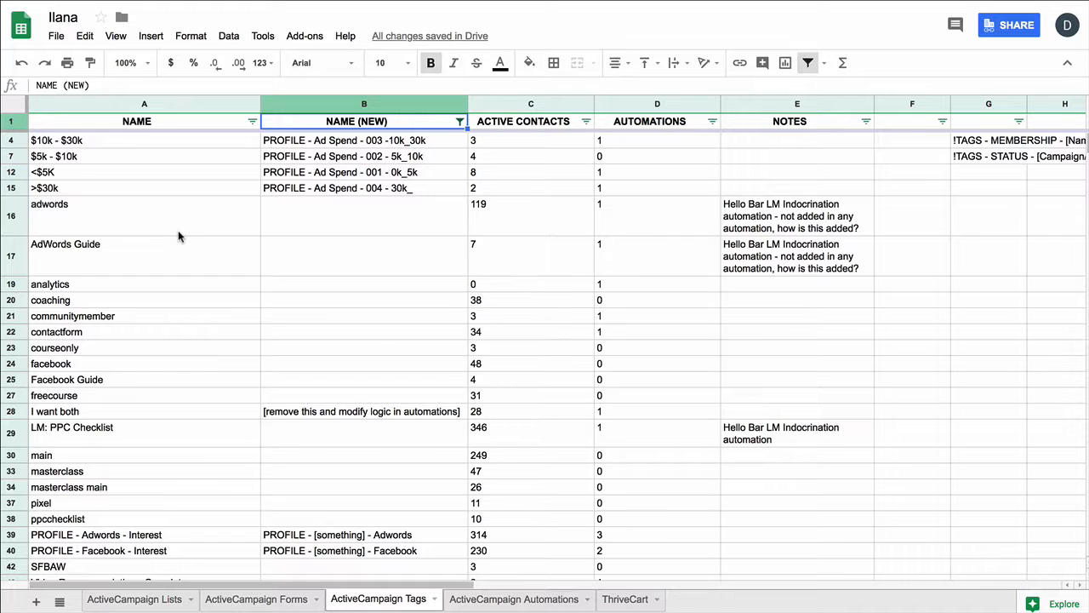
{"action": "scroll", "coordinate": [266, 343], "scroll_direction": "down", "scroll_amount": 1}
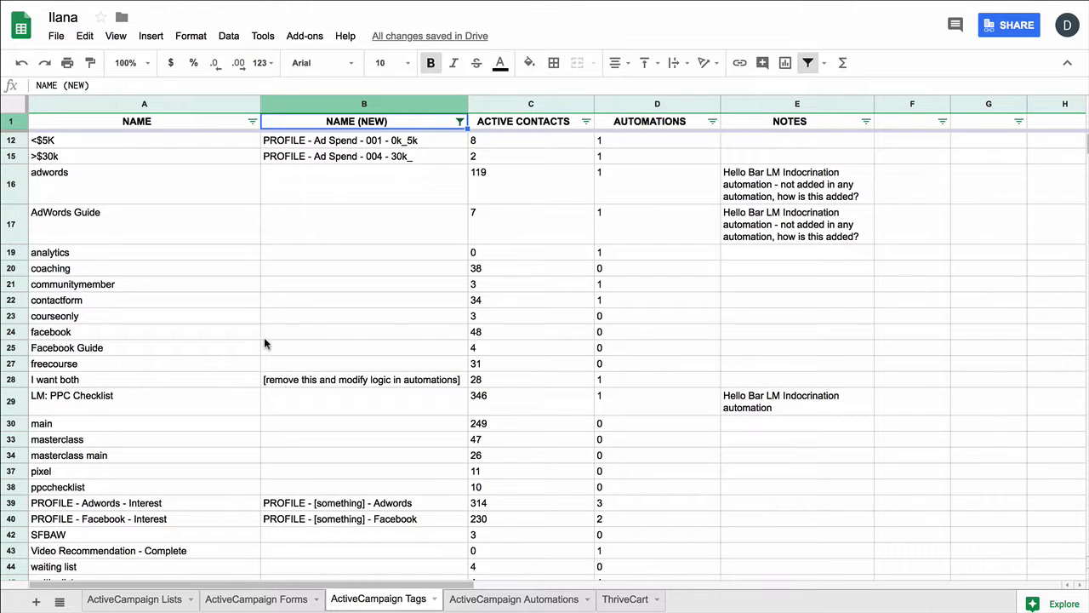
{"action": "scroll", "coordinate": [266, 341], "scroll_direction": "down", "scroll_amount": 3}
{"action": "scroll", "coordinate": [266, 343], "scroll_direction": "up", "scroll_amount": 2}
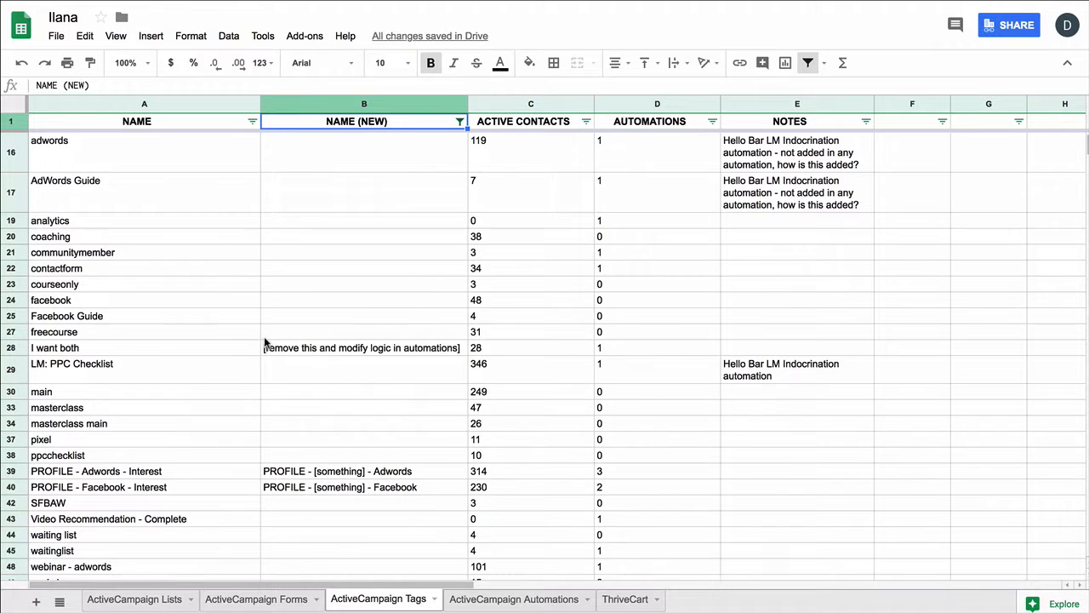
{"action": "scroll", "coordinate": [265, 342], "scroll_direction": "up", "scroll_amount": 1}
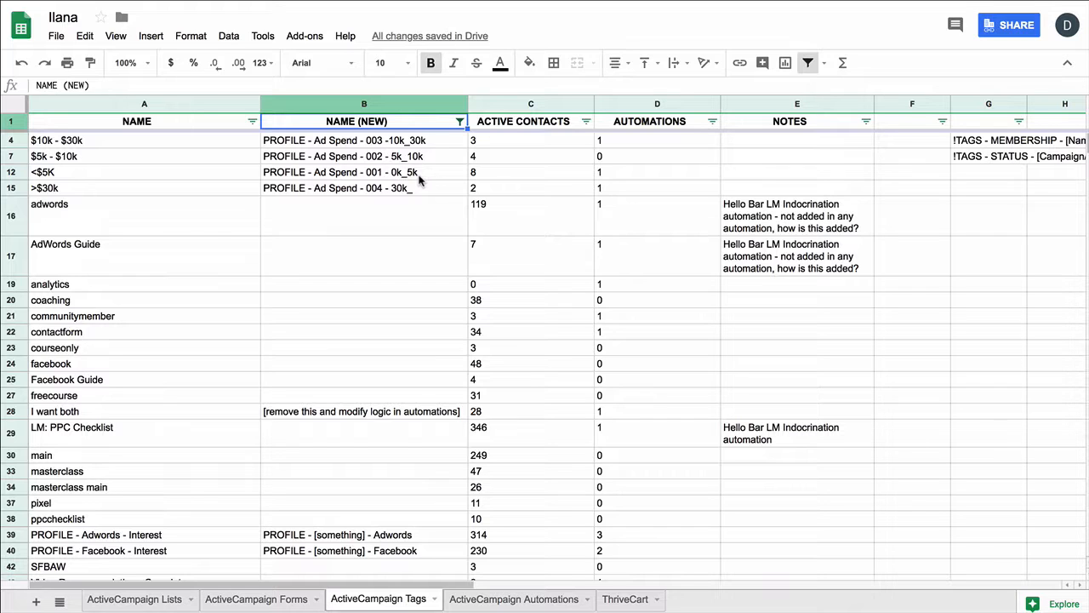
Reset the NAME (NEW) filter to include all values, and open the ActiveCampaign Automations sheet.
{"action": "left_click", "coordinate": [460, 122]}
{"action": "left_click", "coordinate": [315, 235]}
{"action": "left_click", "coordinate": [316, 405]}
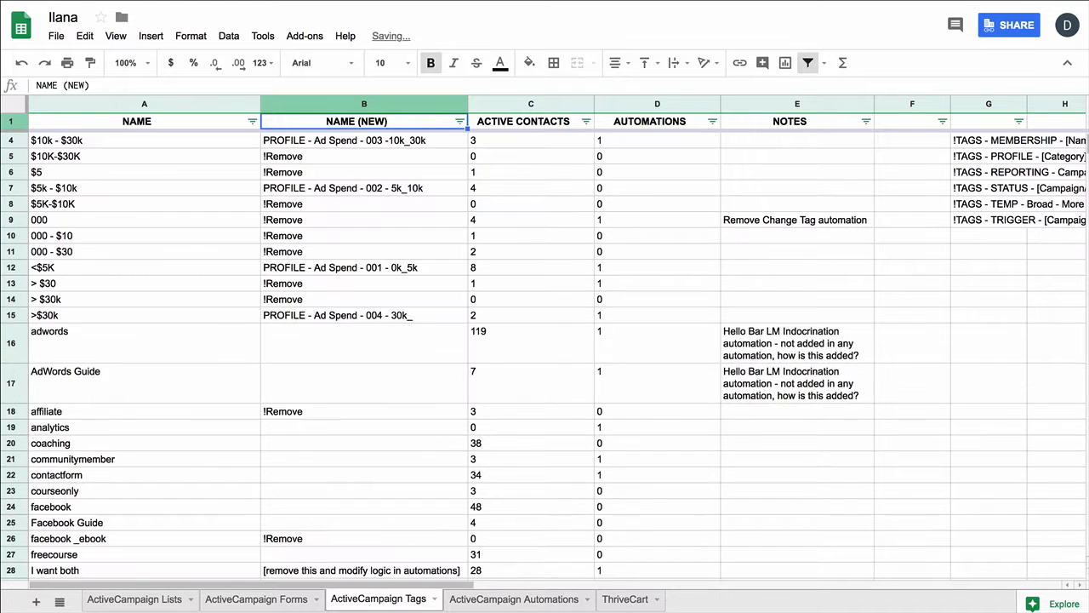
{"action": "left_click", "coordinate": [490, 600]}
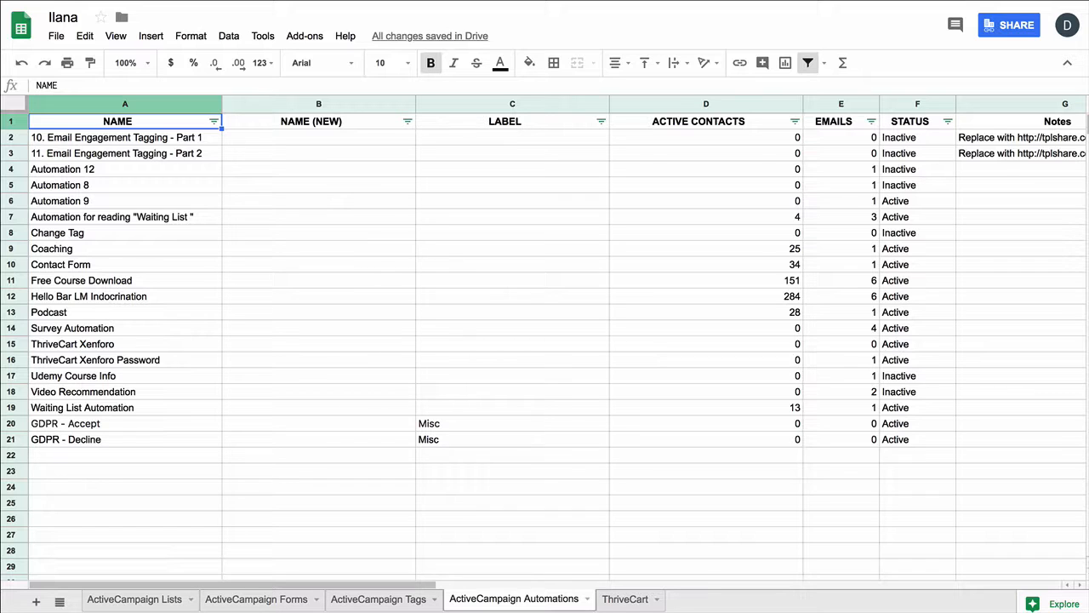
Open the ThriveCart planning sheet, and in ThriveCart open the behavior rules of the PPC Academy Lite Workshop product.
{"action": "left_click", "coordinate": [614, 600]}
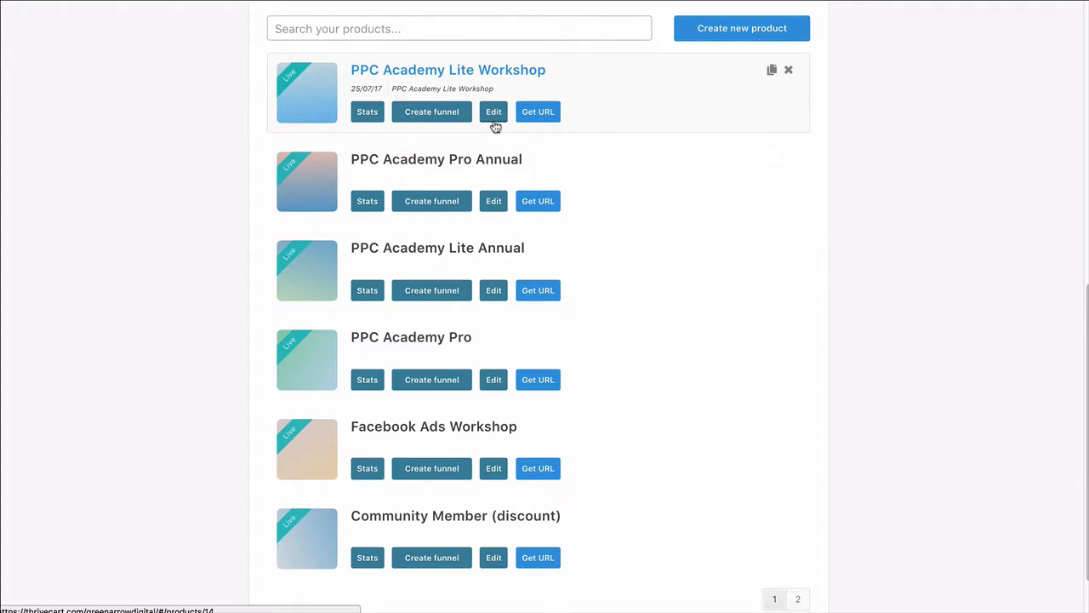
{"action": "left_click", "coordinate": [494, 122]}
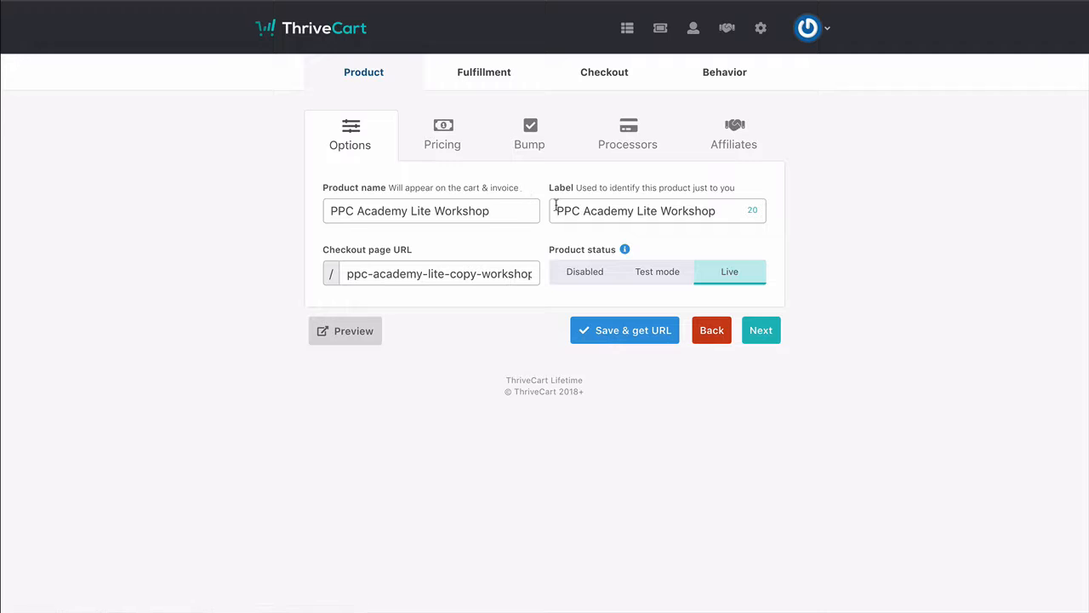
{"action": "left_click", "coordinate": [718, 81]}
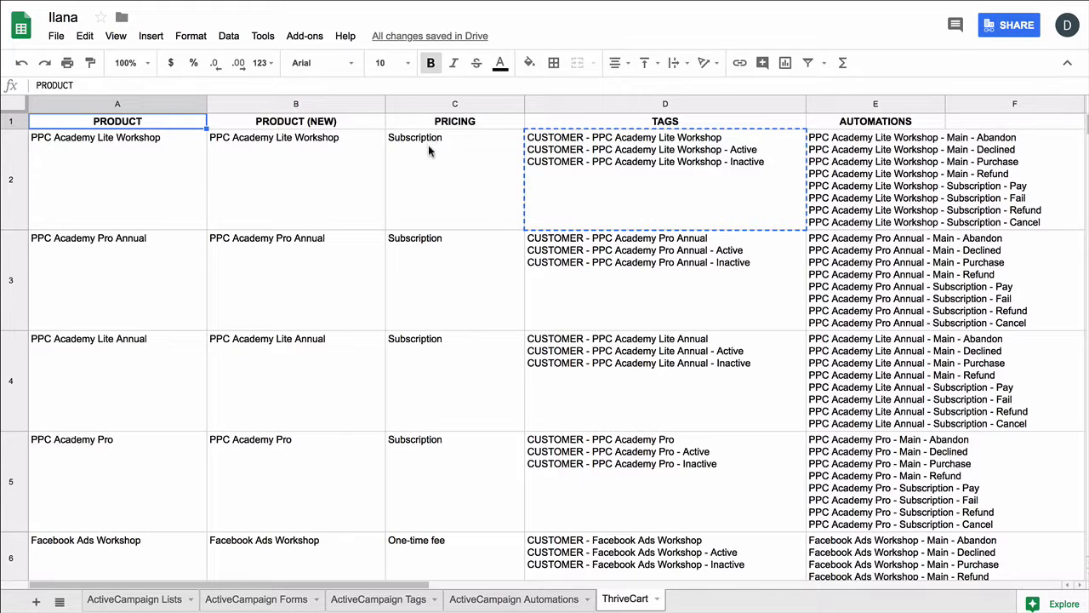
Switch to the ThriveCart planning sheet and review each product's new name, pricing type and tags, including the highlighted renames.
{"action": "scroll", "coordinate": [436, 340], "scroll_direction": "down", "scroll_amount": 3}
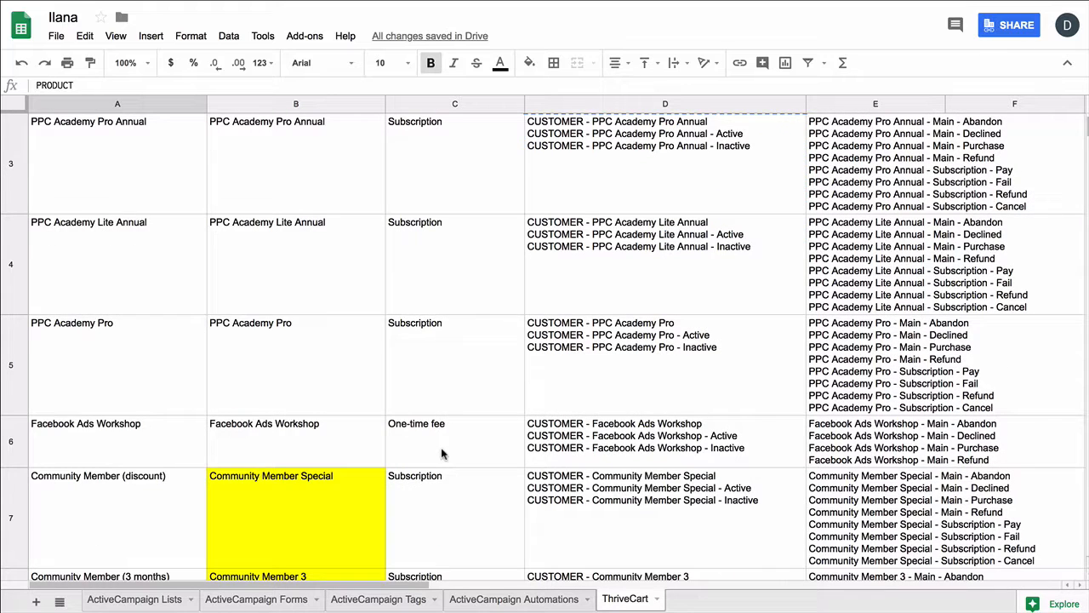
{"action": "scroll", "coordinate": [437, 426], "scroll_direction": "up", "scroll_amount": 3}
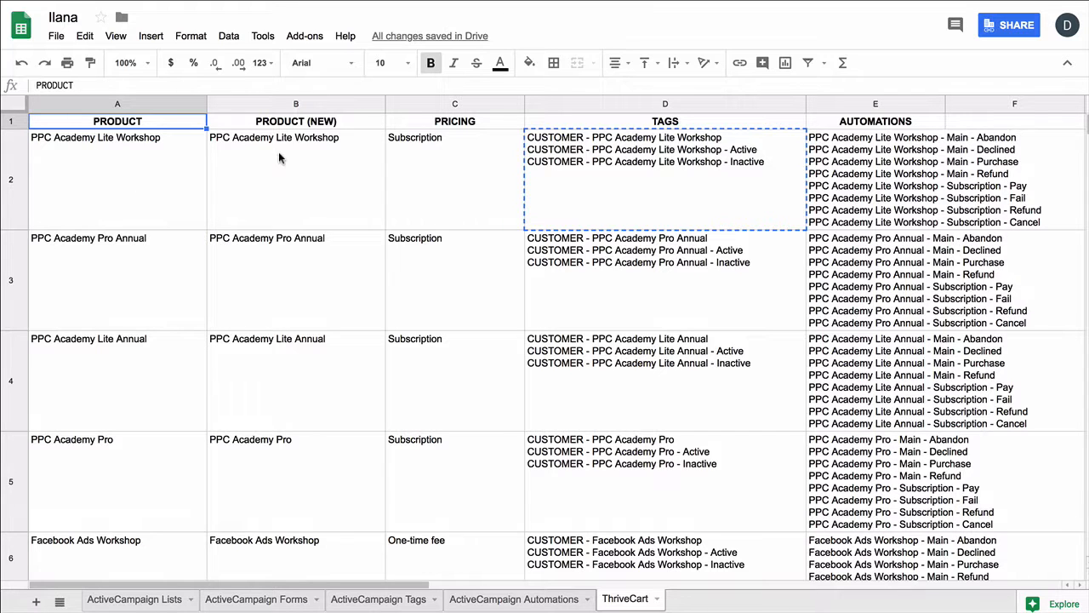
{"action": "scroll", "coordinate": [284, 365], "scroll_direction": "down", "scroll_amount": 4}
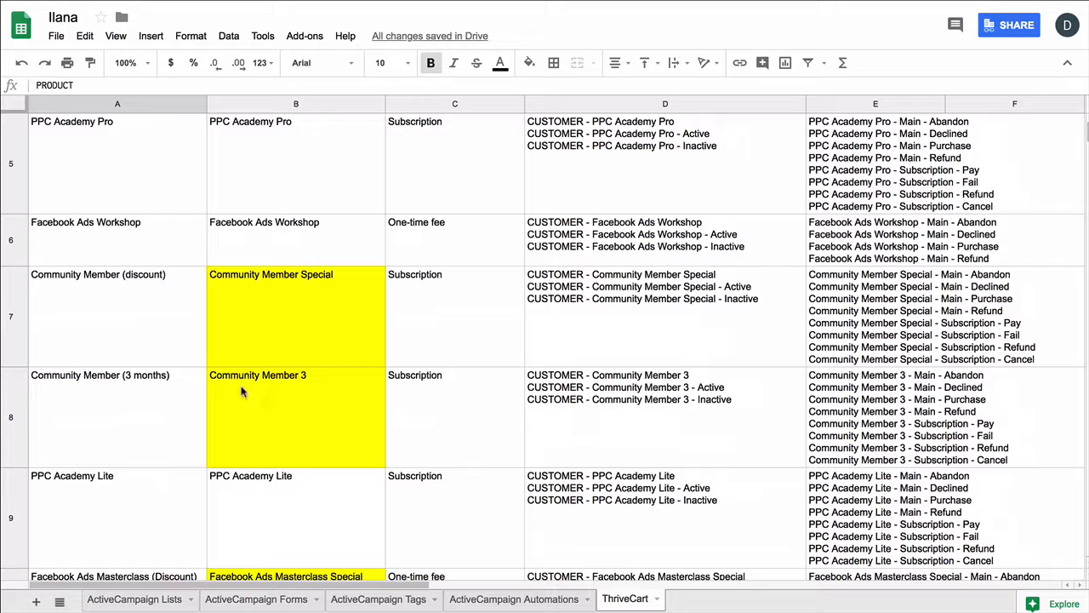
{"action": "scroll", "coordinate": [297, 383], "scroll_direction": "down", "scroll_amount": 3}
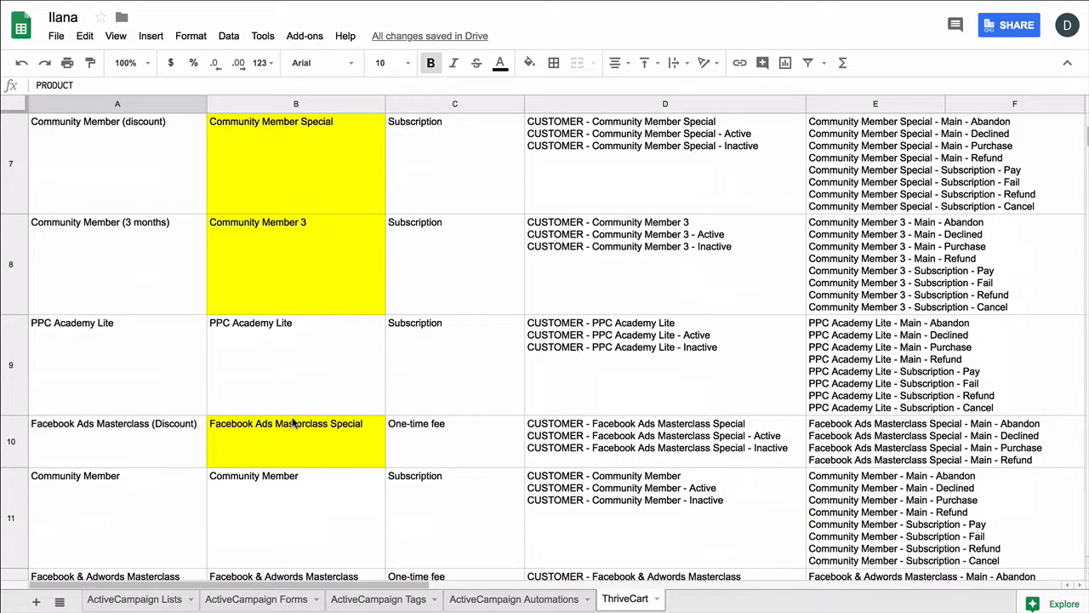
{"action": "scroll", "coordinate": [300, 426], "scroll_direction": "up", "scroll_amount": 5}
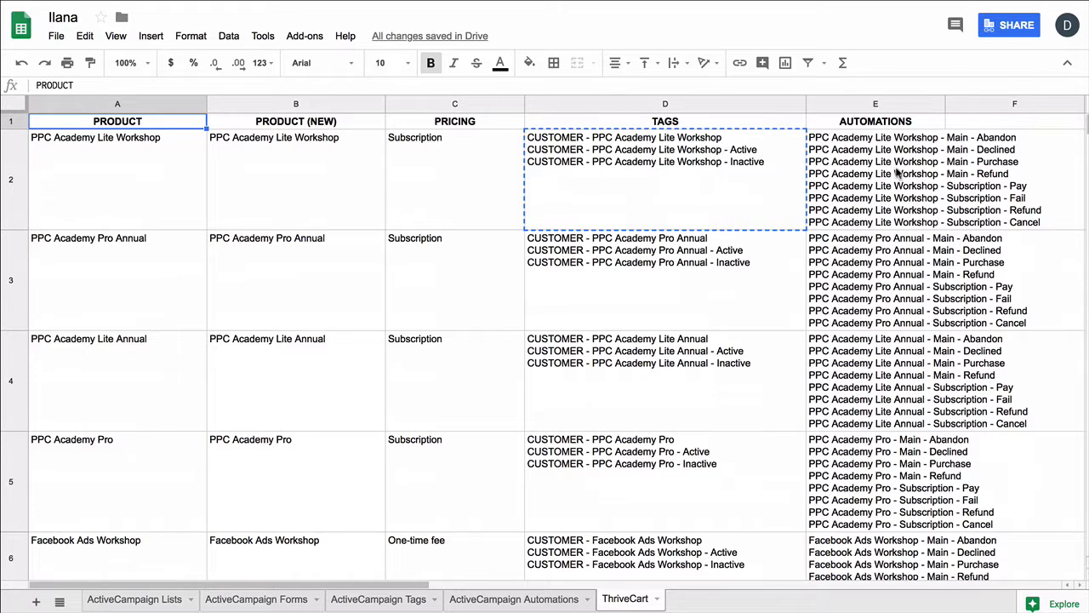
Compare the AUTOMATIONS entries of the PPC Academy Lite Workshop subscription and the Facebook Ads Workshop one-time fee product.
{"action": "left_click", "coordinate": [898, 173]}
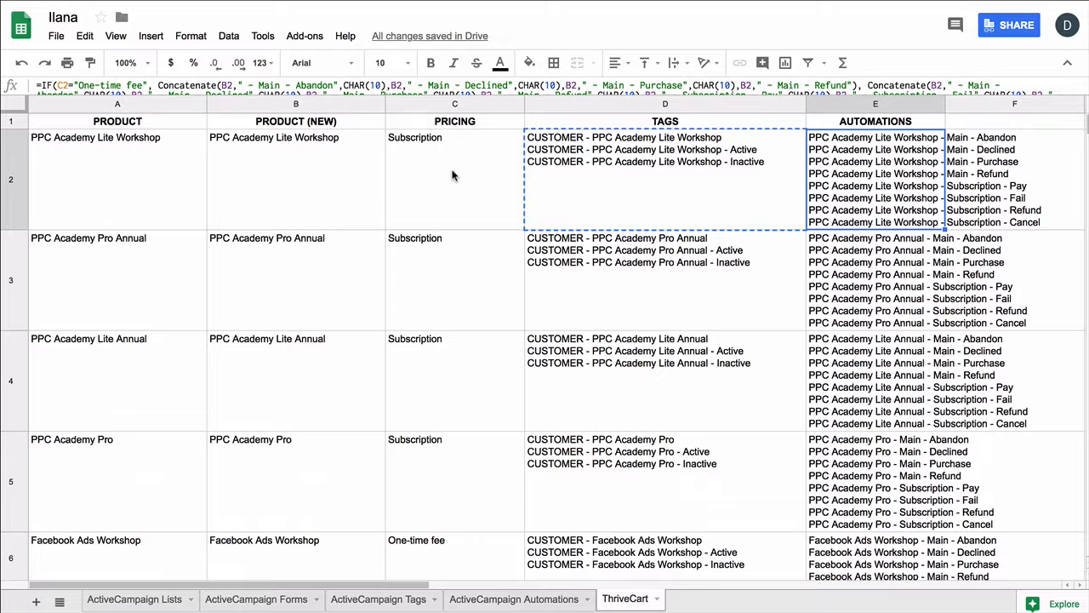
{"action": "scroll", "coordinate": [935, 405], "scroll_direction": "down", "scroll_amount": 1}
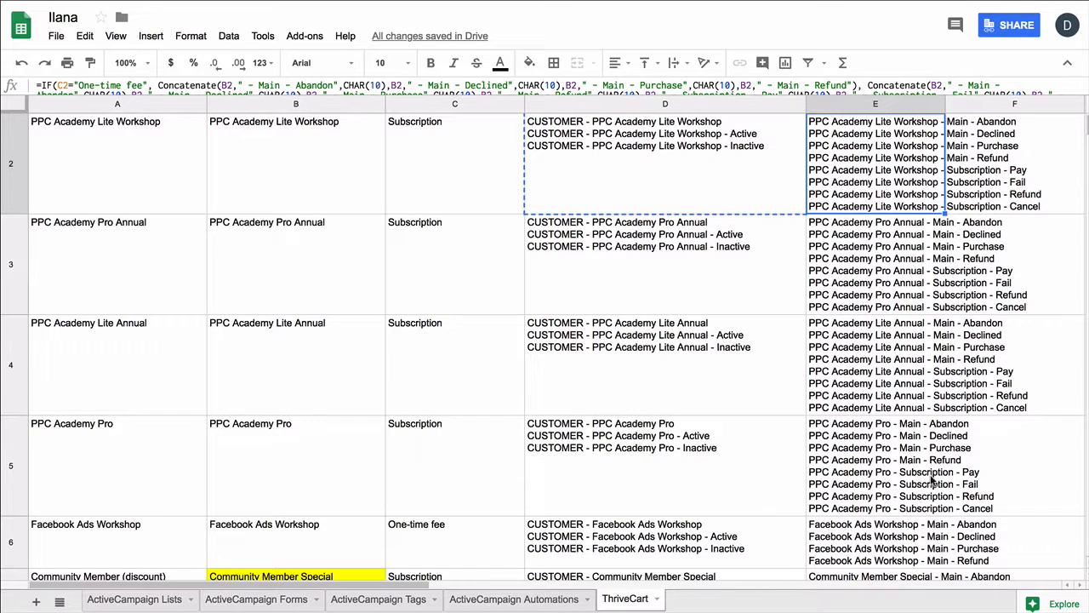
{"action": "left_click", "coordinate": [907, 555]}
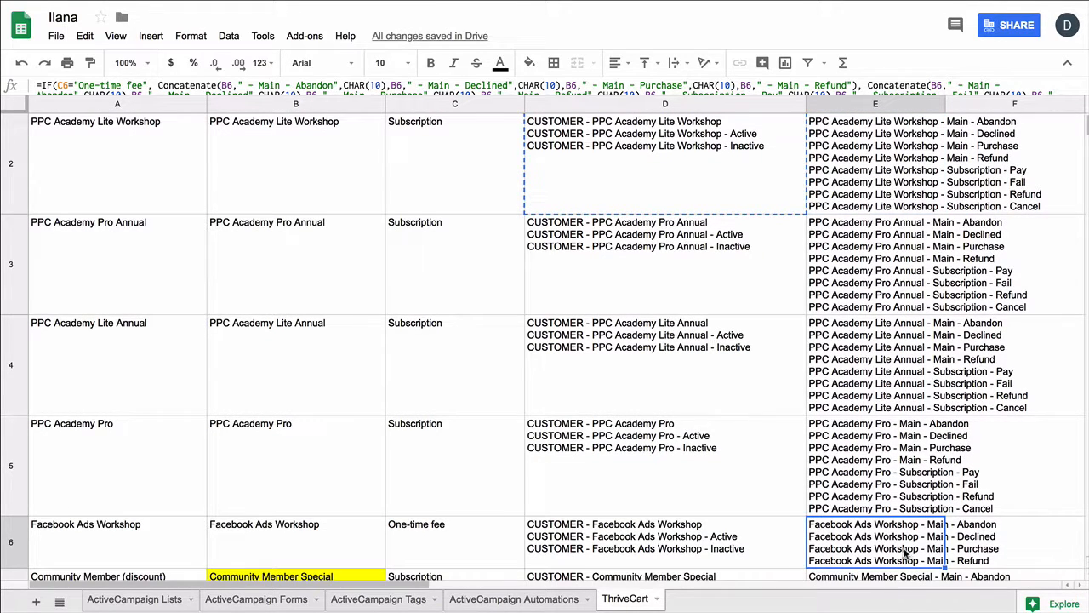
{"action": "scroll", "coordinate": [907, 555], "scroll_direction": "up", "scroll_amount": 1}
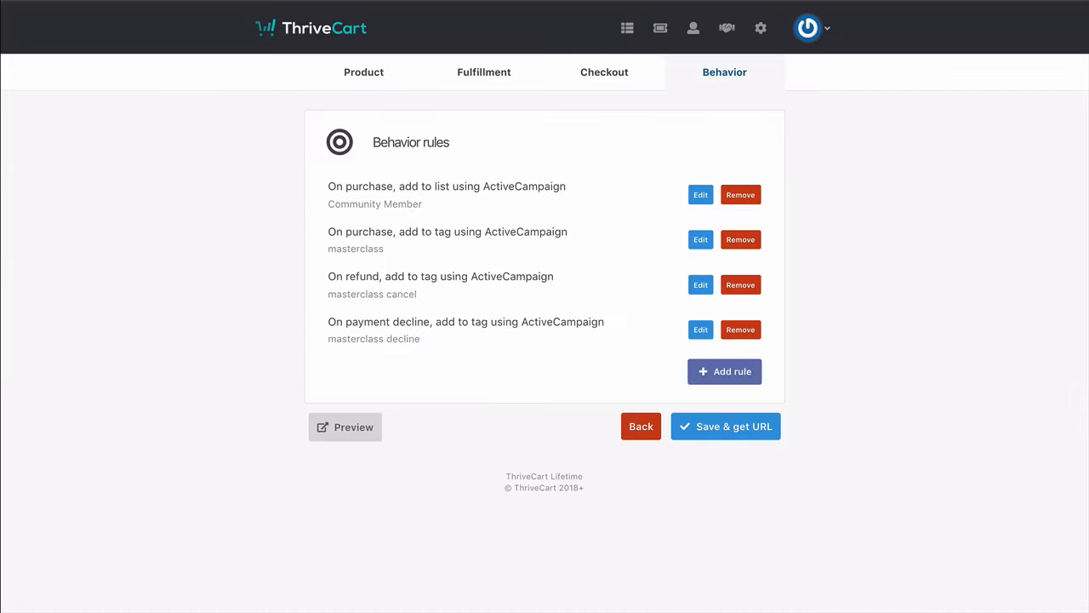
In ThriveCart, start a new behavior rule, examine the available customer triggers, and close the rule without saving.
{"action": "left_click", "coordinate": [720, 376]}
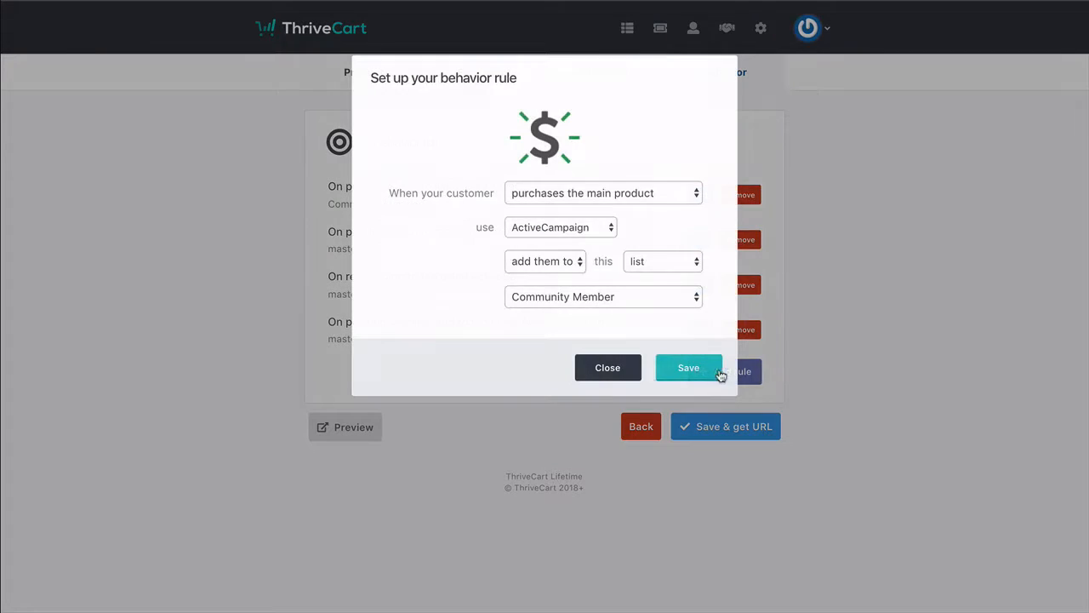
{"action": "left_click", "coordinate": [615, 195]}
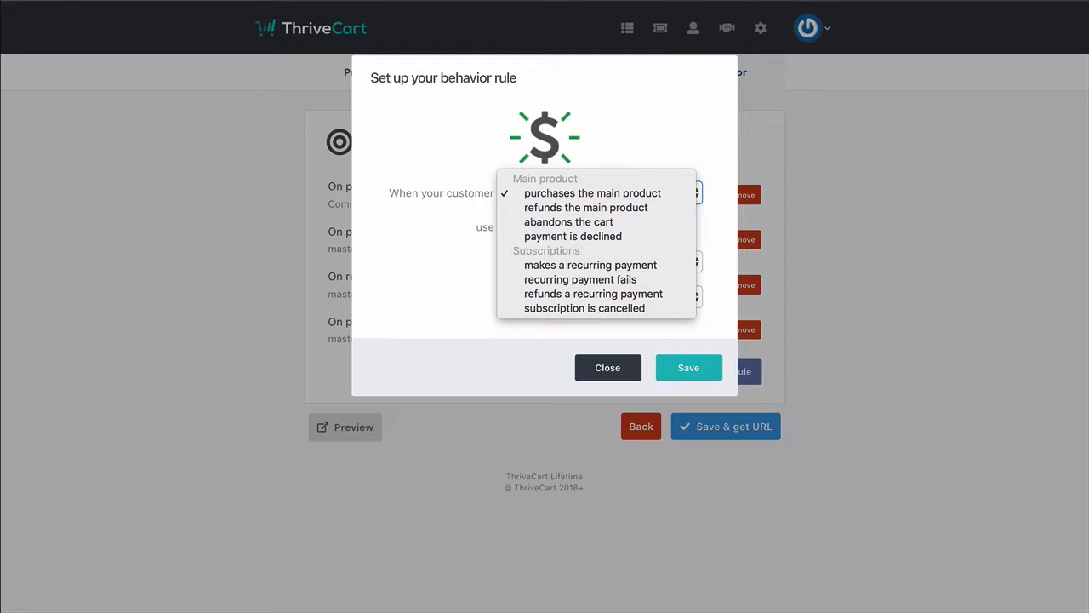
{"action": "left_click", "coordinate": [964, 154]}
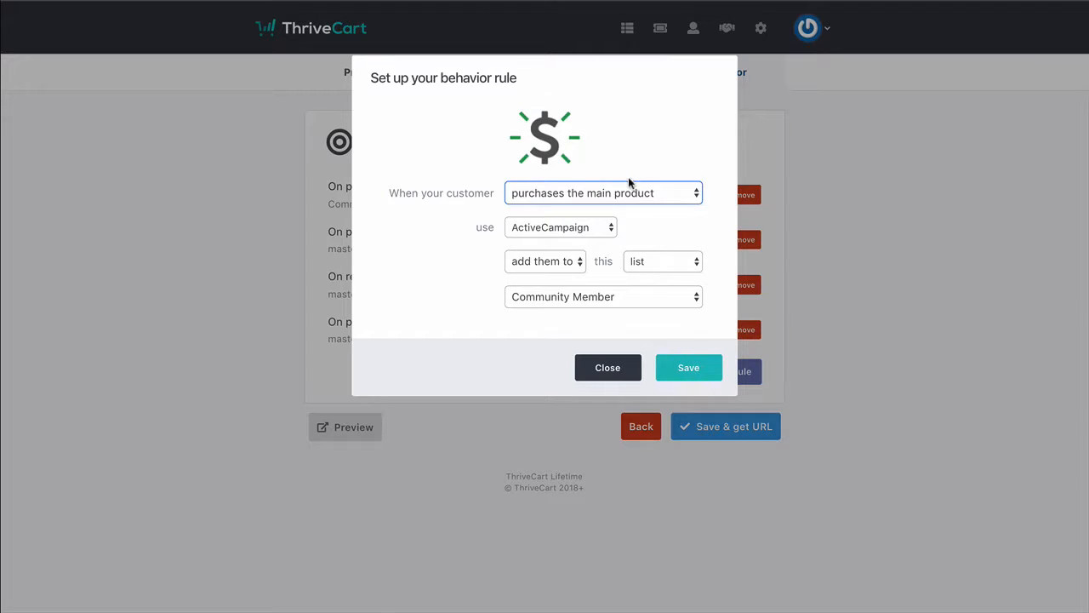
{"action": "left_click", "coordinate": [630, 189]}
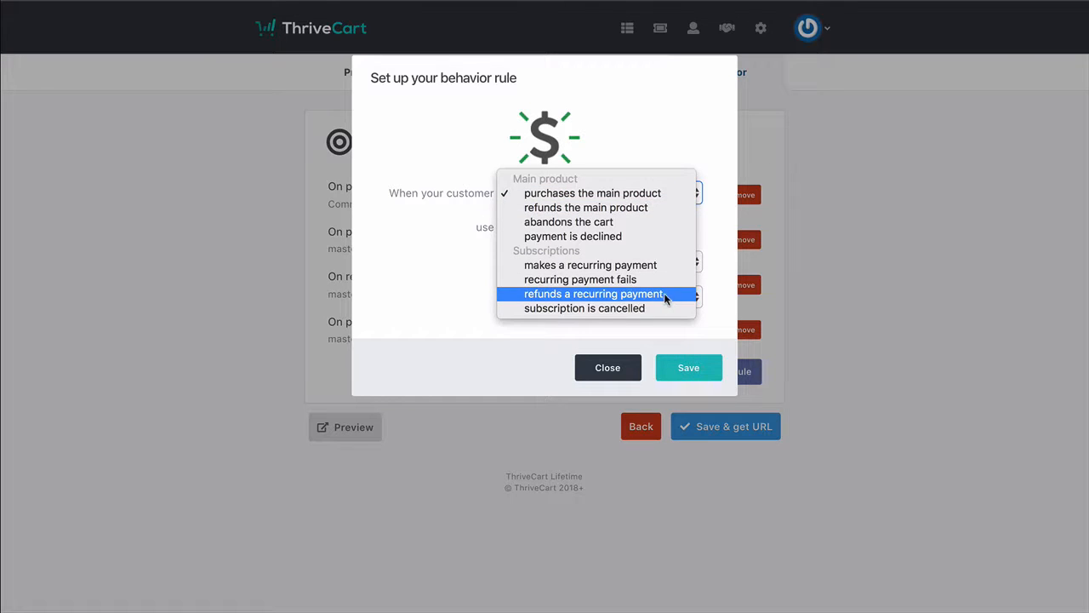
{"action": "left_click", "coordinate": [880, 263]}
{"action": "left_click", "coordinate": [631, 373]}
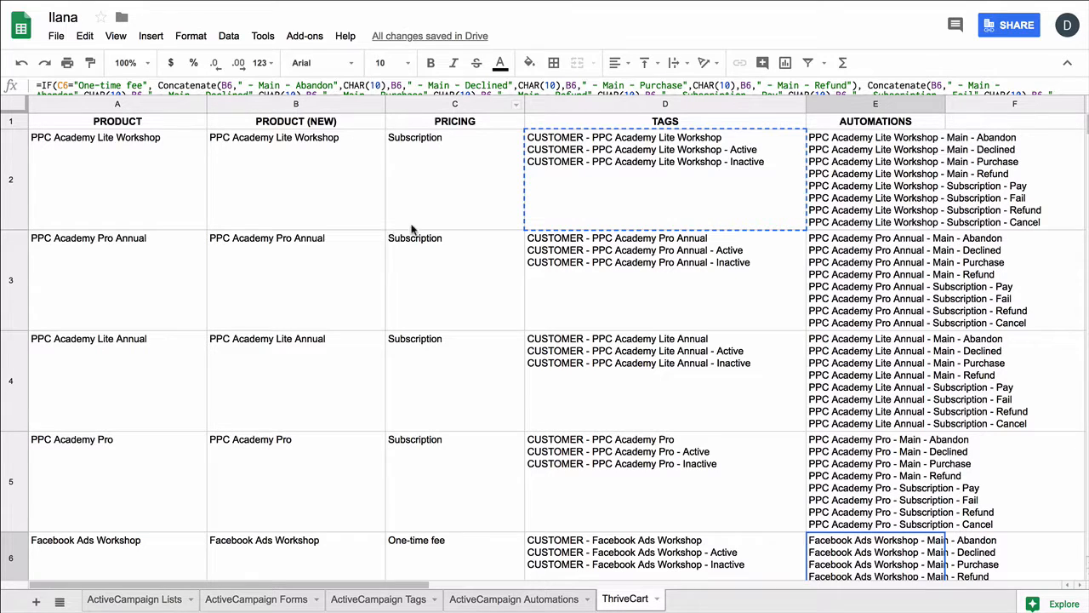
Back in the planning sheet, inspect the Concatenate formula in the TAGS cell for PPC Academy Lite Workshop.
{"action": "left_click", "coordinate": [447, 206]}
{"action": "left_click", "coordinate": [584, 189]}
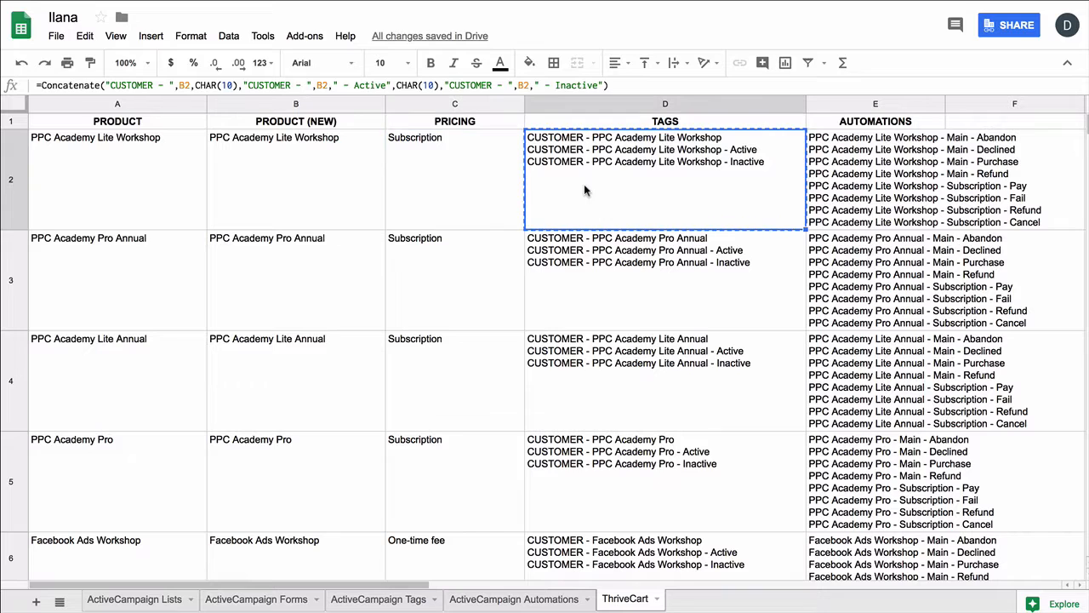
{"action": "double_click", "coordinate": [584, 188]}
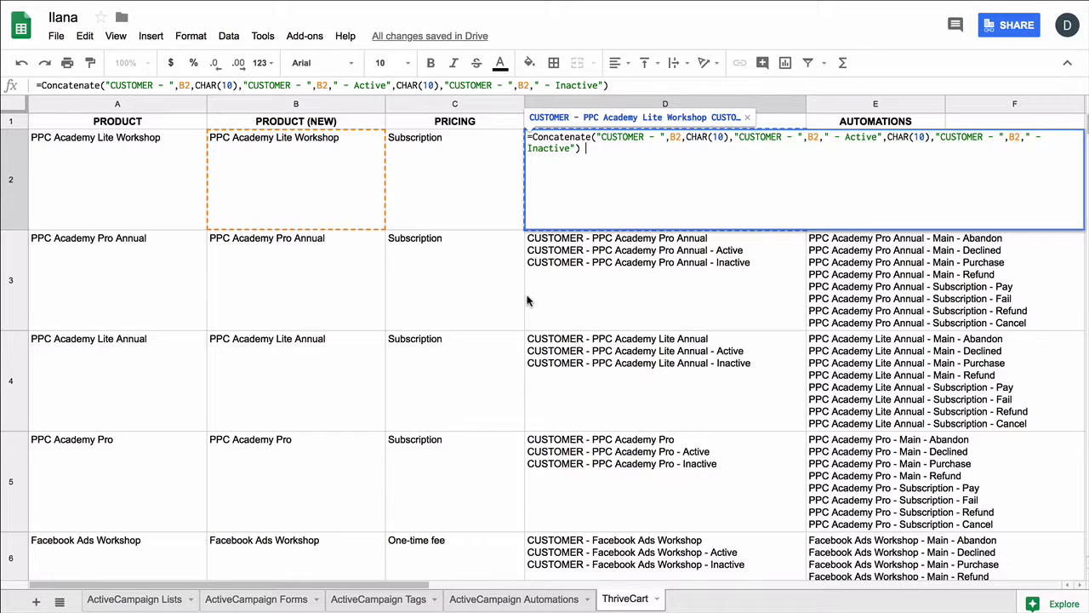
{"action": "key", "text": "Escape"}
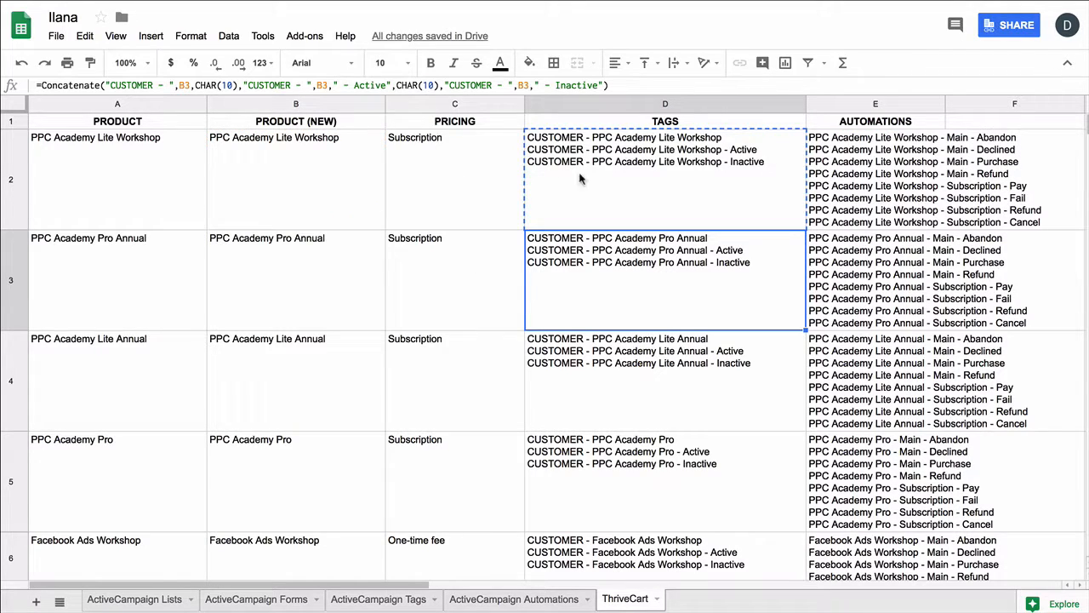
Clear the PPC Academy Lite Workshop TAGS cell and refill it with the formula copied from the PPC Academy Pro Annual row.
{"action": "key", "text": "Delete"}
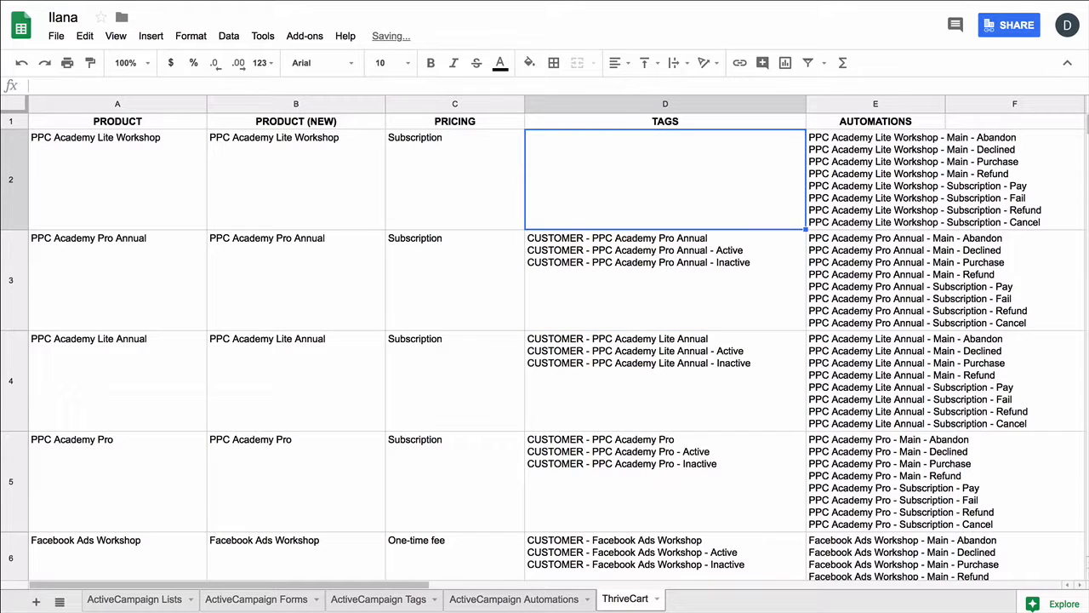
{"action": "left_click", "coordinate": [666, 280]}
{"action": "key", "text": "ctrl+c"}
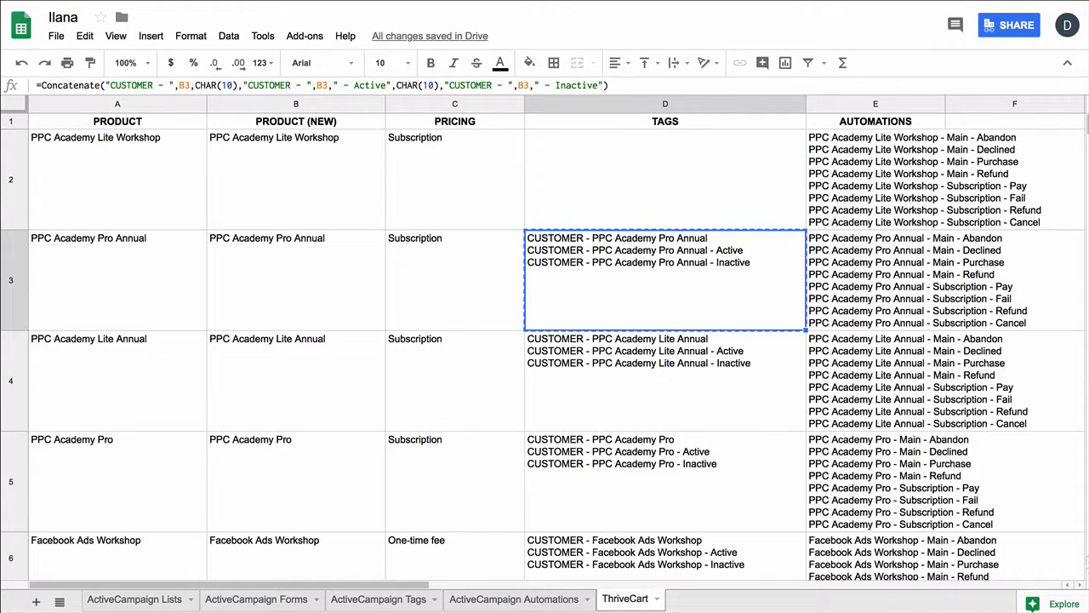
{"action": "left_click", "coordinate": [665, 180]}
{"action": "key", "text": "ctrl+v"}
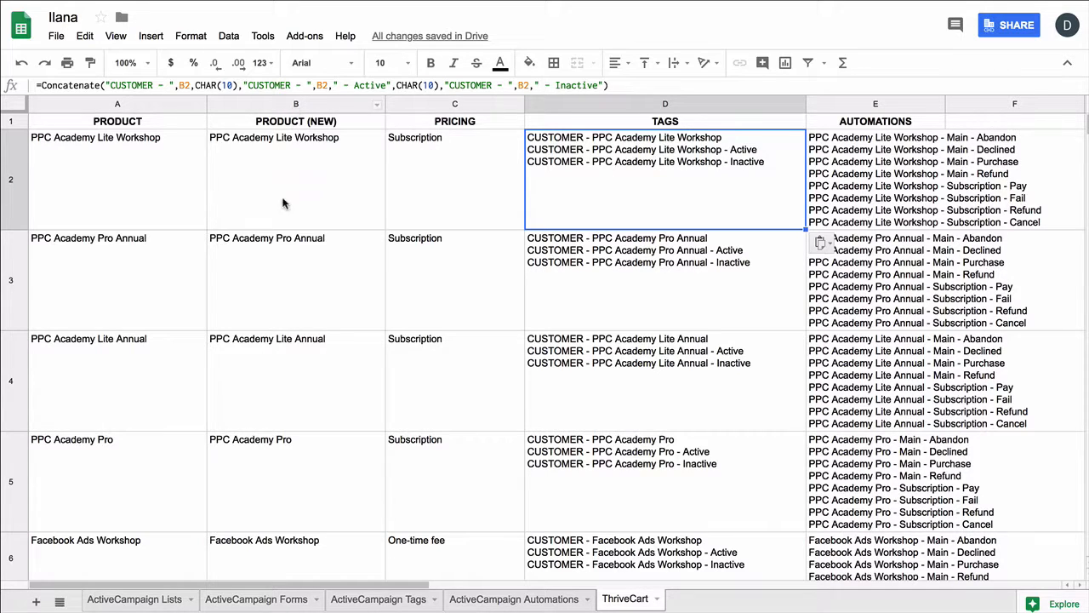
Examine the IF formula in the AUTOMATIONS cell for PPC Academy Lite Workshop, covering both Concatenate branches, and leave it without editing.
{"action": "left_click", "coordinate": [286, 105]}
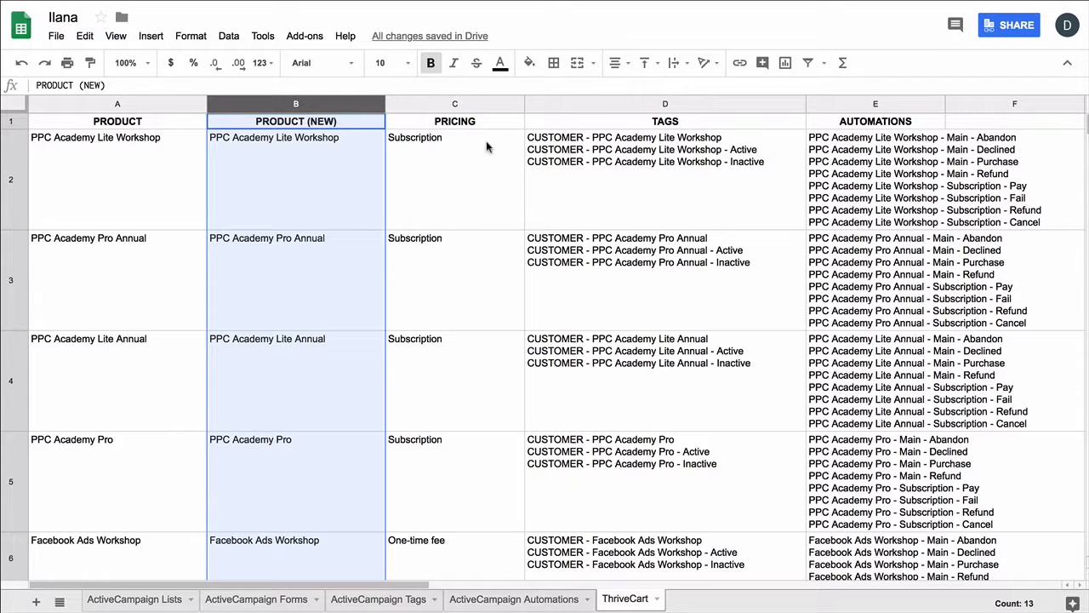
{"action": "left_click", "coordinate": [885, 106]}
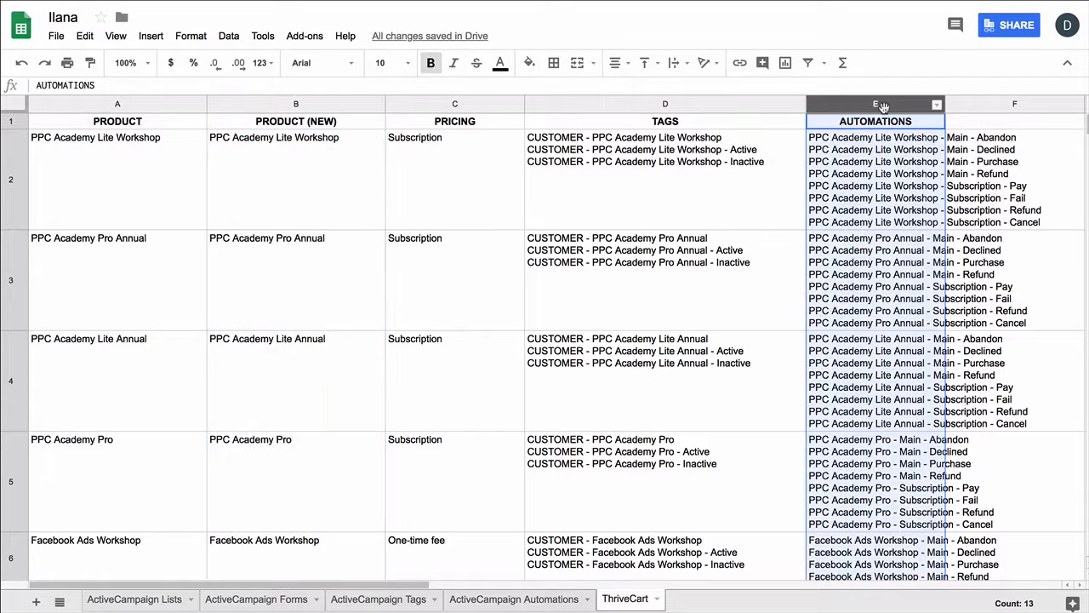
{"action": "left_click", "coordinate": [887, 153]}
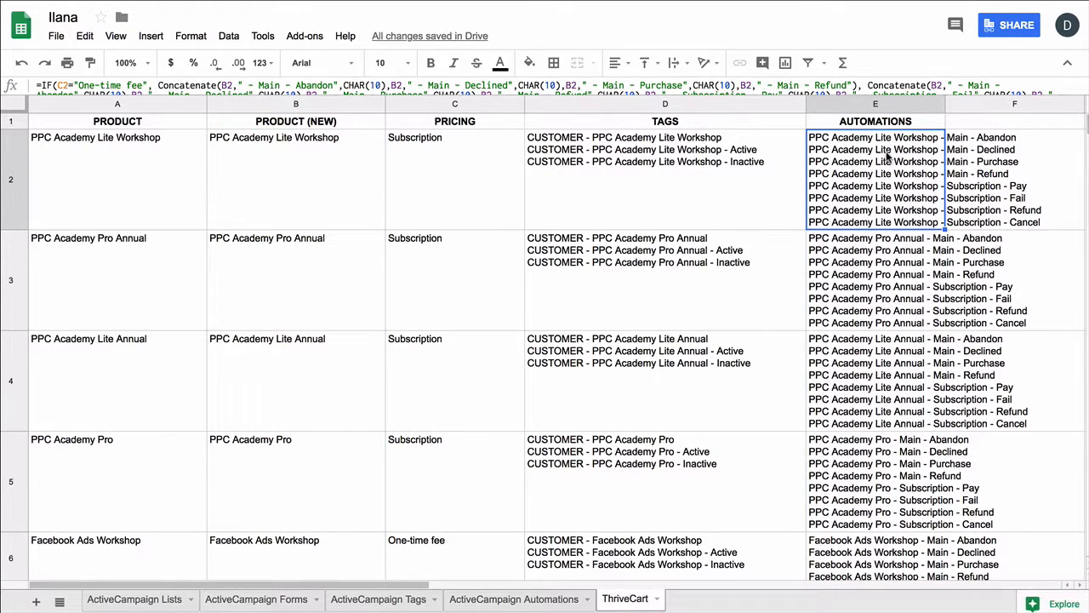
{"action": "double_click", "coordinate": [887, 153]}
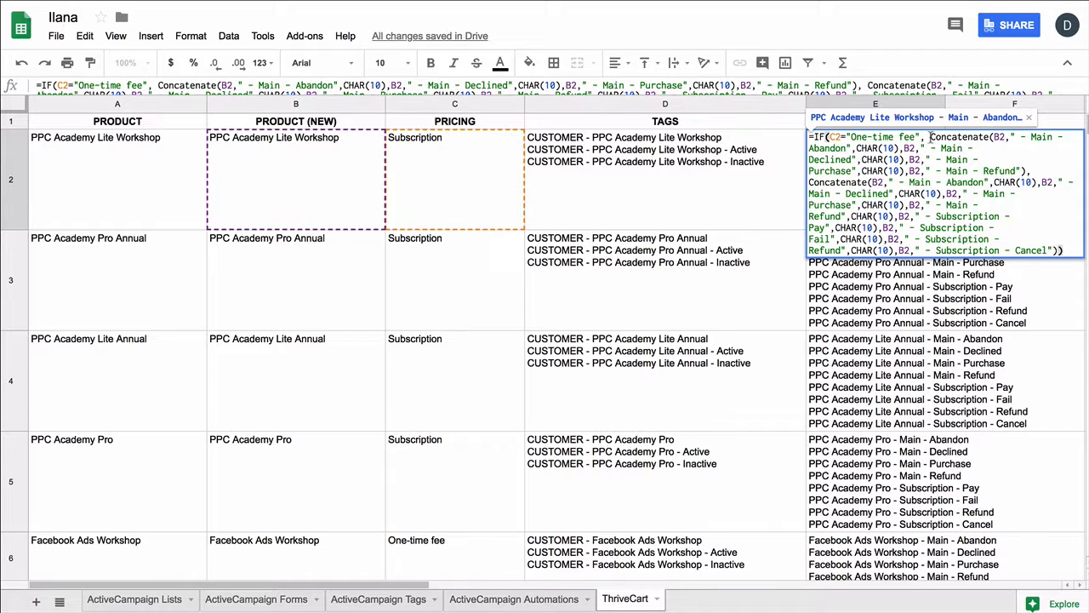
{"action": "left_click_drag", "start_coordinate": [930, 136], "coordinate": [1032, 171]}
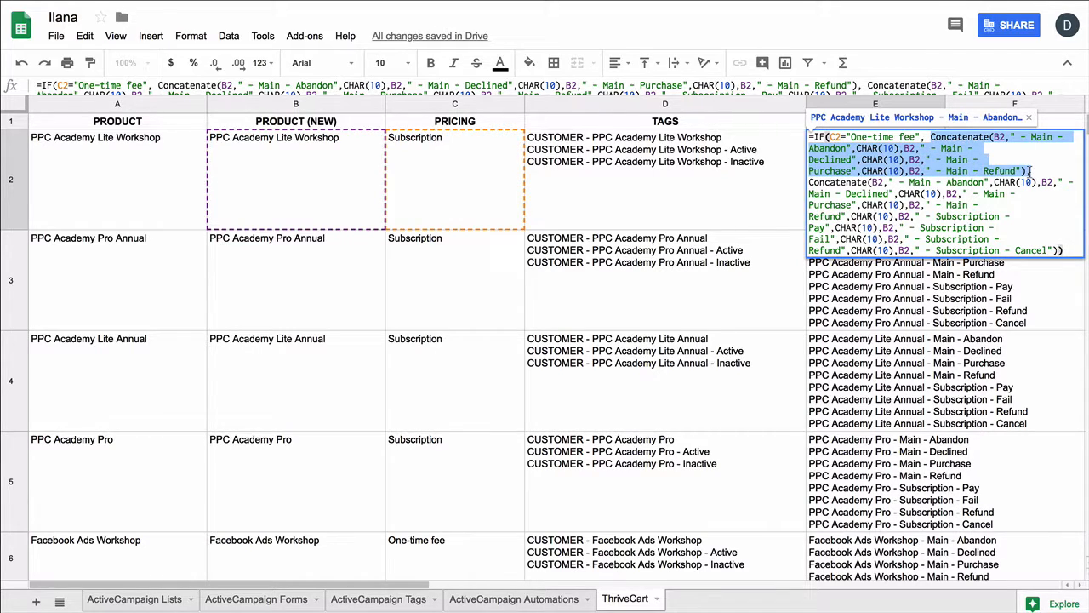
{"action": "left_click", "coordinate": [810, 183]}
{"action": "left_click_drag", "start_coordinate": [809, 184], "coordinate": [1066, 245]}
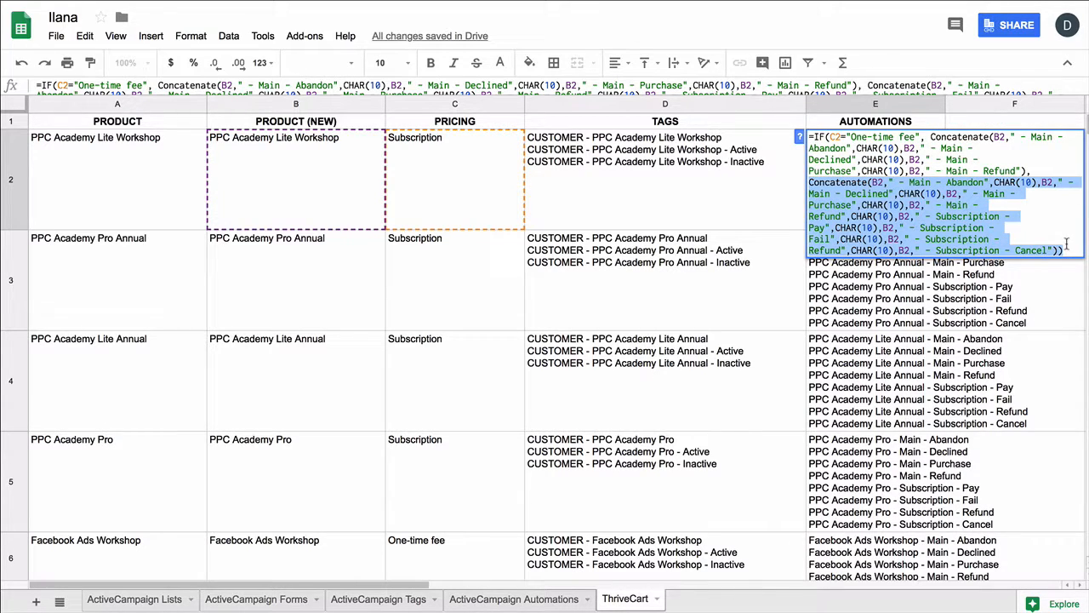
{"action": "left_click", "coordinate": [788, 323]}
{"action": "left_click", "coordinate": [1026, 304]}
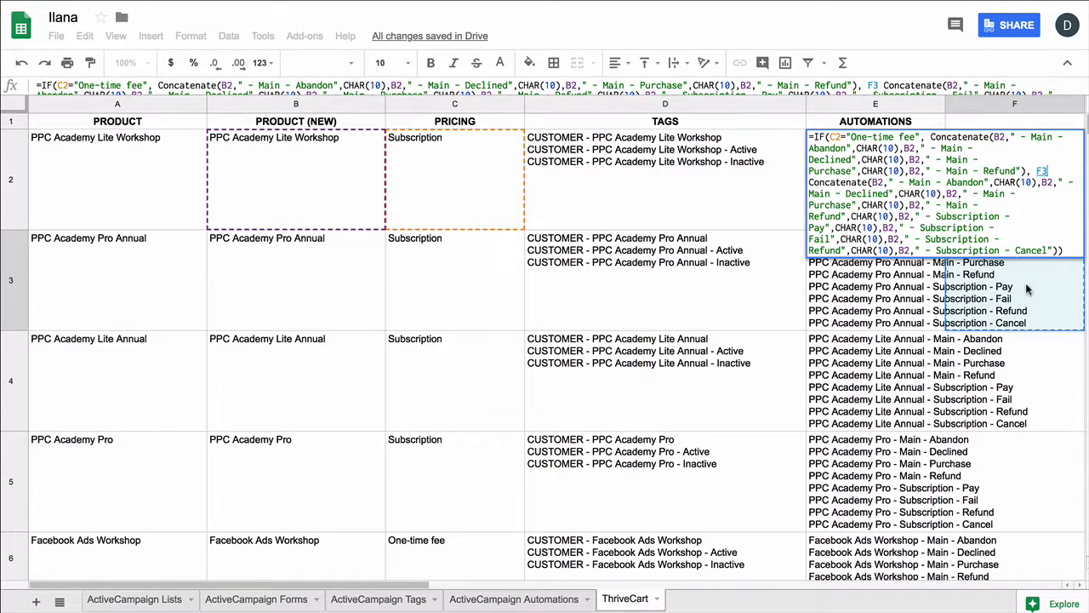
{"action": "left_click", "coordinate": [942, 400]}
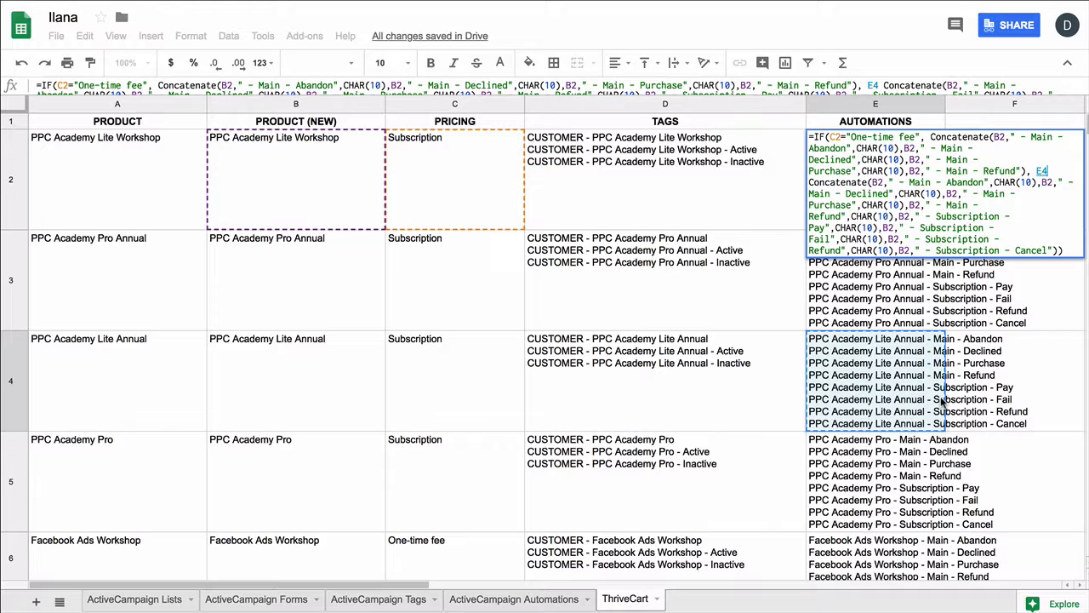
{"action": "key", "text": "Escape"}
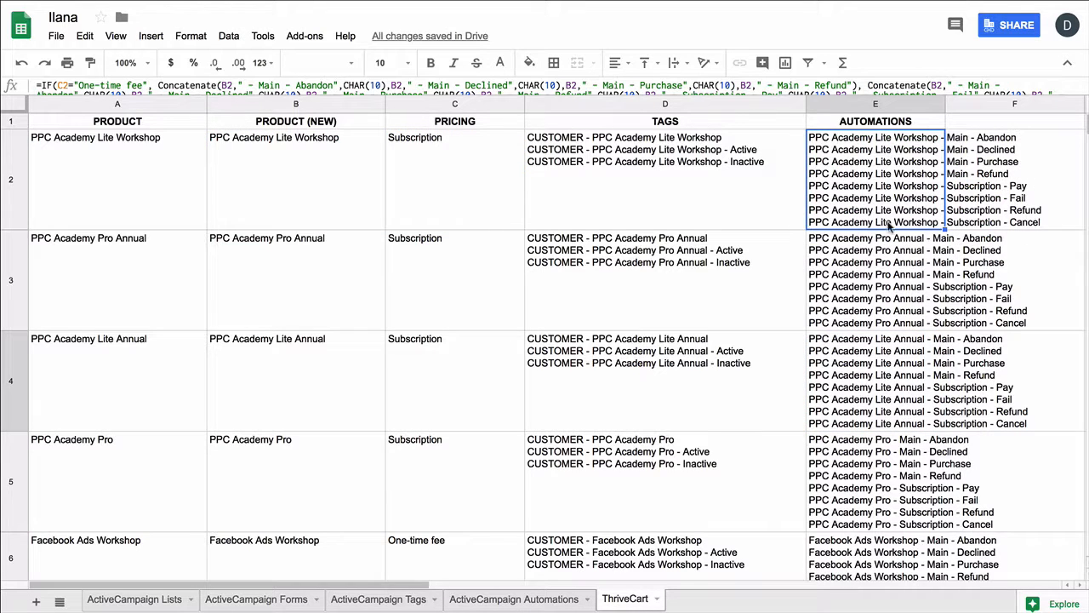
Copy the PPC Academy Lite Workshop tags from the planning sheet into the new tag names on ActiveCampaign's Manage Tags page.
{"action": "left_click", "coordinate": [598, 154]}
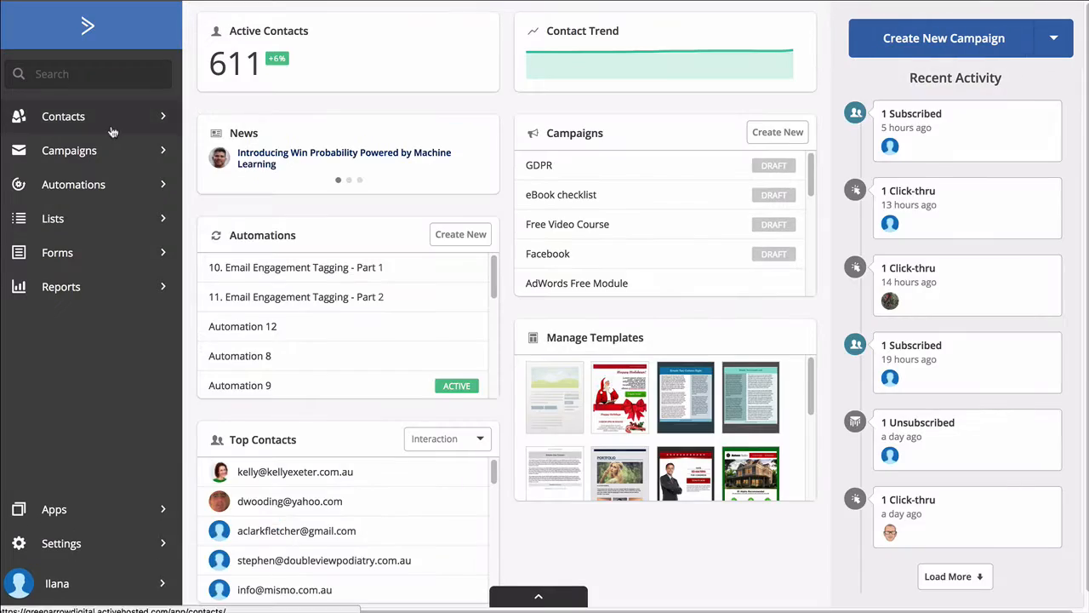
{"action": "left_click", "coordinate": [87, 130]}
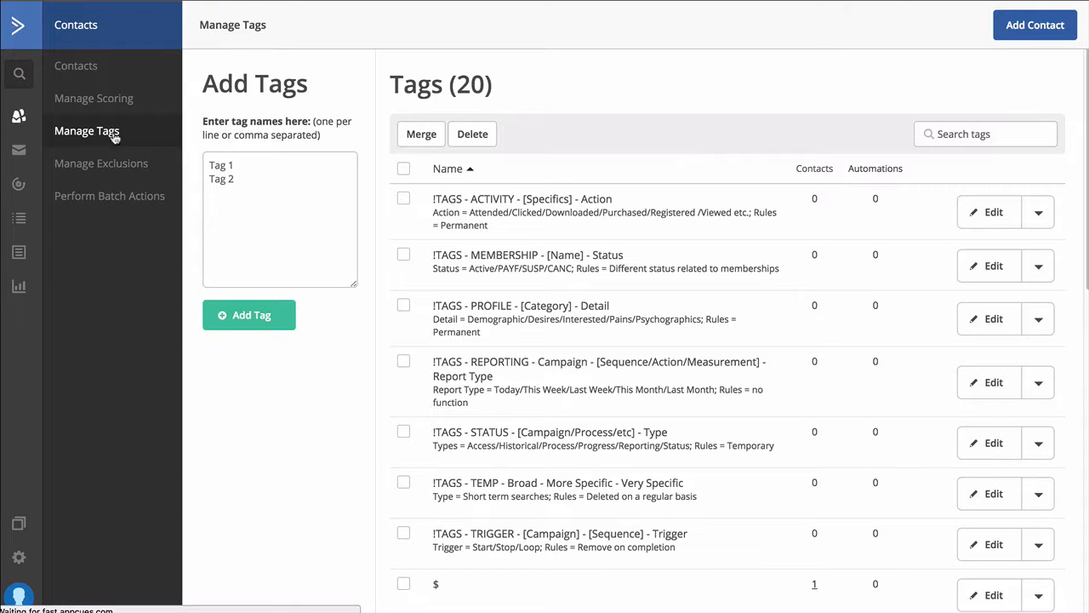
{"action": "left_click", "coordinate": [236, 164]}
{"action": "key", "text": "ctrl+v"}
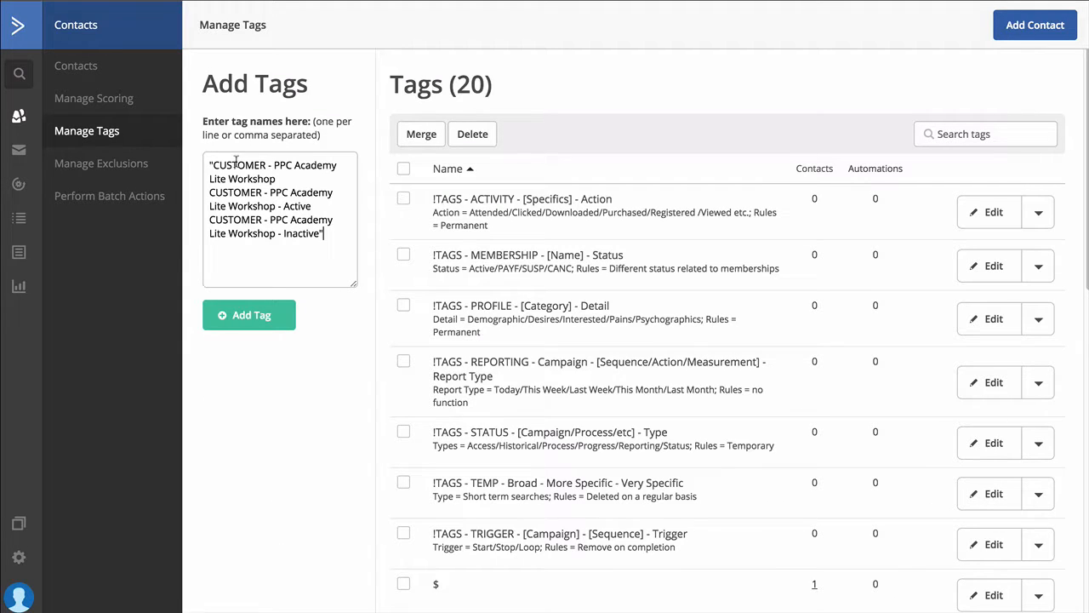
{"action": "left_click_drag", "start_coordinate": [326, 234], "coordinate": [319, 234]}
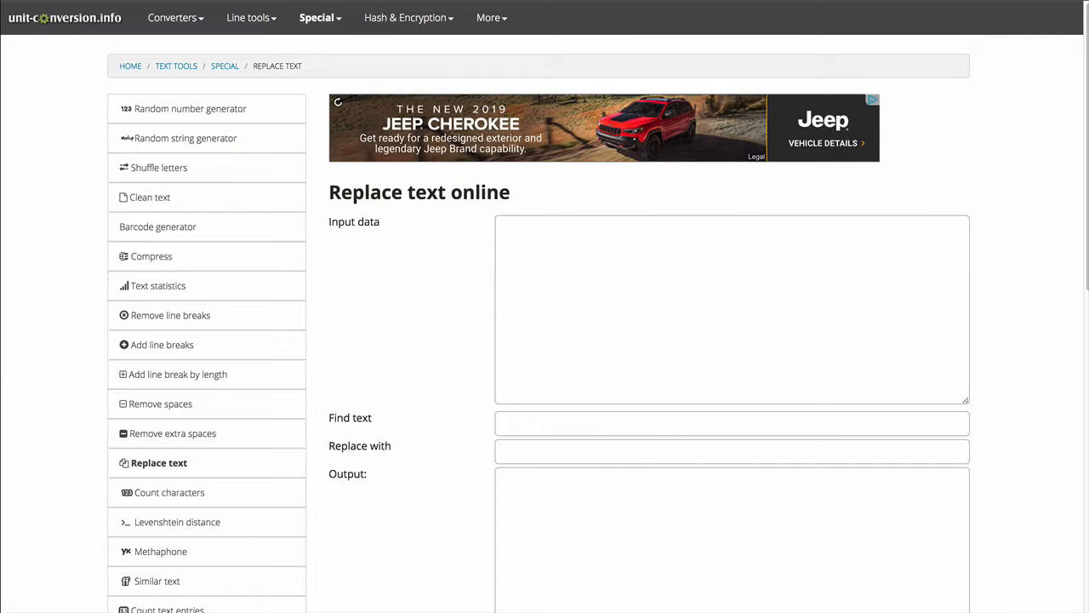
Strip the quotation marks from the PPC Academy Lite Workshop tags with the online Replace text tool and replace ActiveCampaign's tag entries with the cleaned output.
{"action": "left_click", "coordinate": [527, 252]}
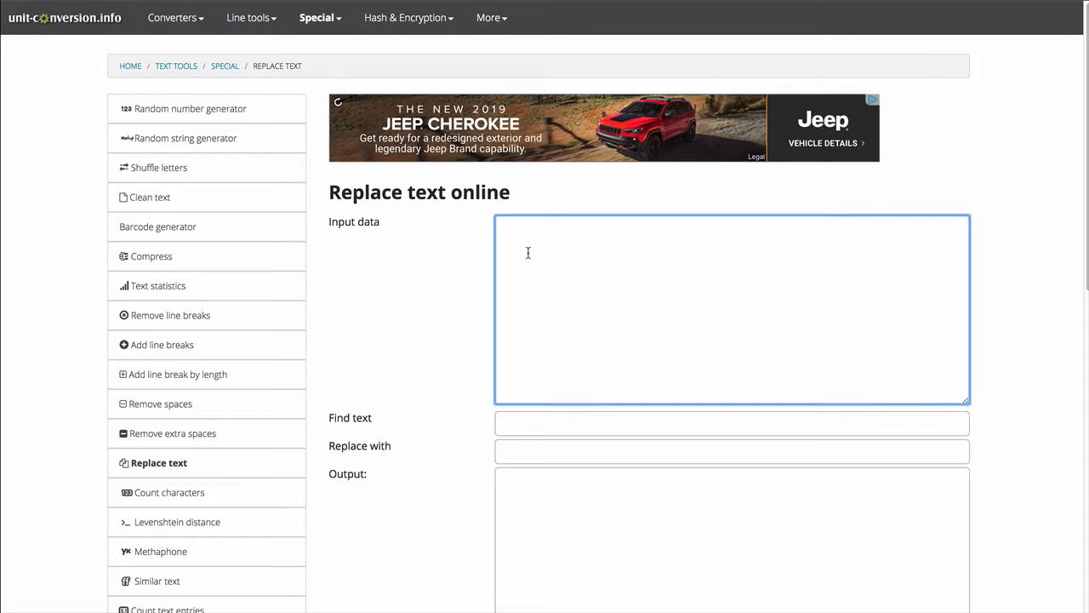
{"action": "key", "text": "ctrl+v"}
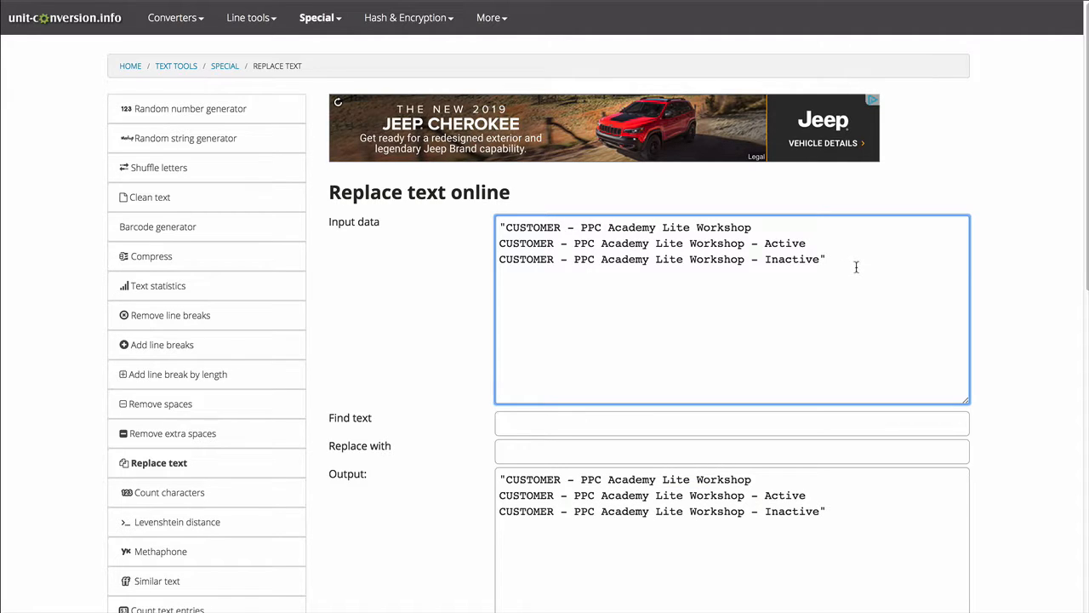
{"action": "left_click", "coordinate": [533, 424]}
{"action": "type", "text": "\""}
{"action": "left_click", "coordinate": [856, 517]}
{"action": "left_click_drag", "start_coordinate": [815, 513], "coordinate": [448, 489]}
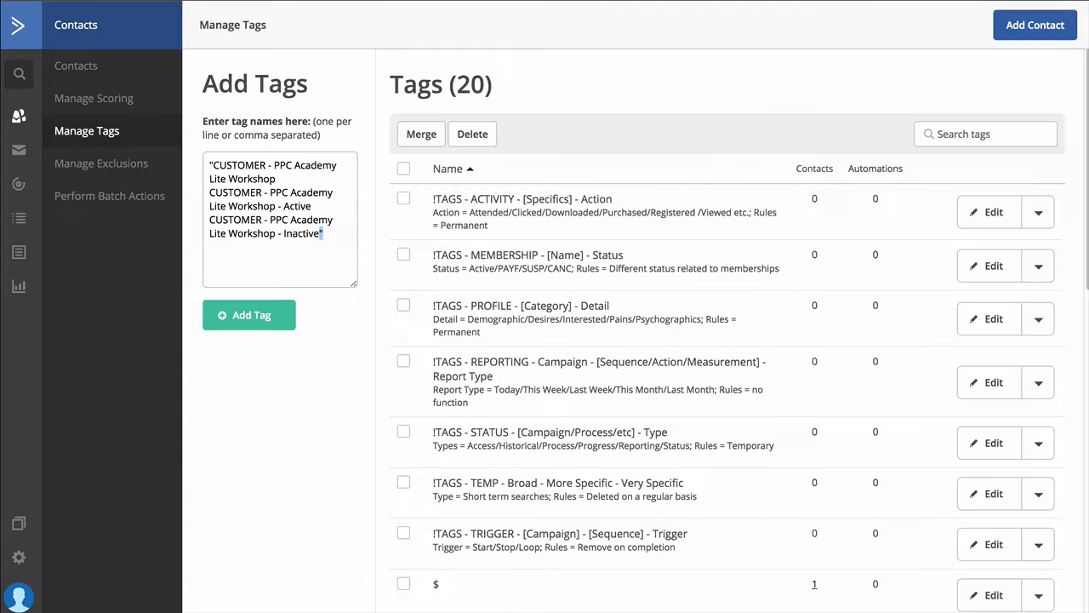
{"action": "key", "text": "ctrl+a"}
{"action": "key", "text": "ctrl+v"}
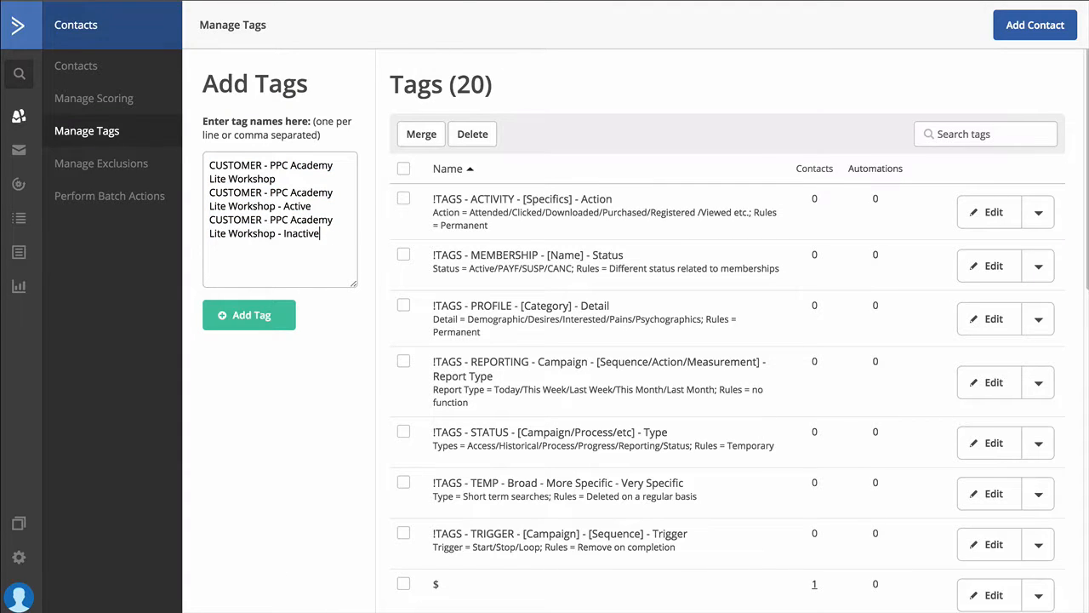
In the planning sheet, copy the TAGS cells for all products, from PPC Academy Lite Workshop through Facebook Ads Masterclass (rows 2 to 13).
{"action": "key", "text": "ctrl+Tab"}
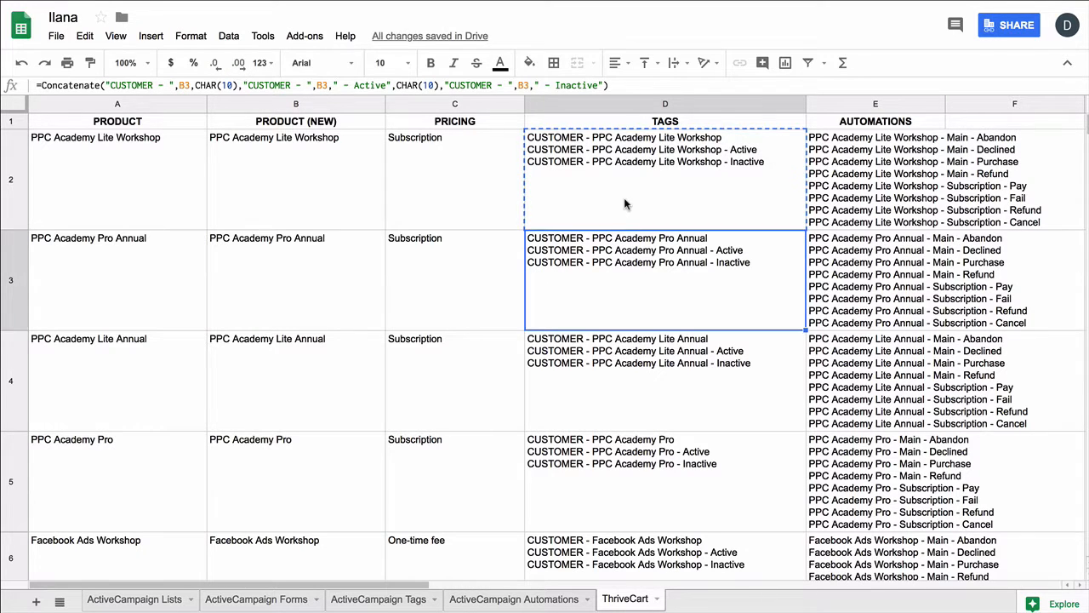
{"action": "key", "text": "shift+Down"}
{"action": "key", "text": "shift+Down"}
{"action": "key", "text": "shift+Down"}
{"action": "key", "text": "shift+Down"}
{"action": "key", "text": "shift+Down"}
{"action": "key", "text": "shift+Down"}
{"action": "key", "text": "shift+Down"}
{"action": "key", "text": "shift+Down"}
{"action": "key", "text": "shift+Down"}
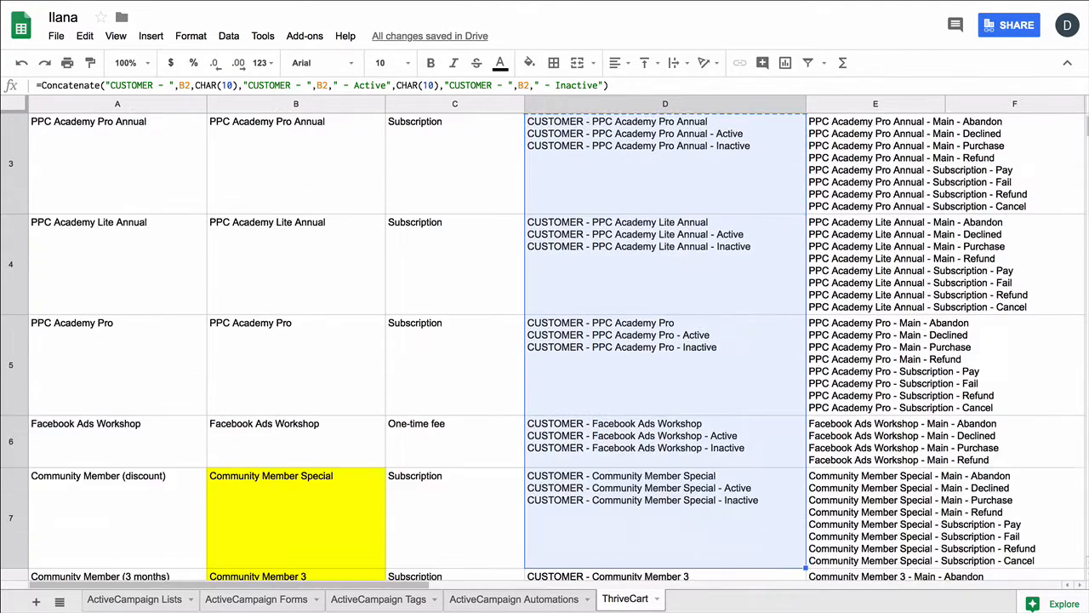
{"action": "key", "text": "shift+Down"}
{"action": "key", "text": "shift+Down"}
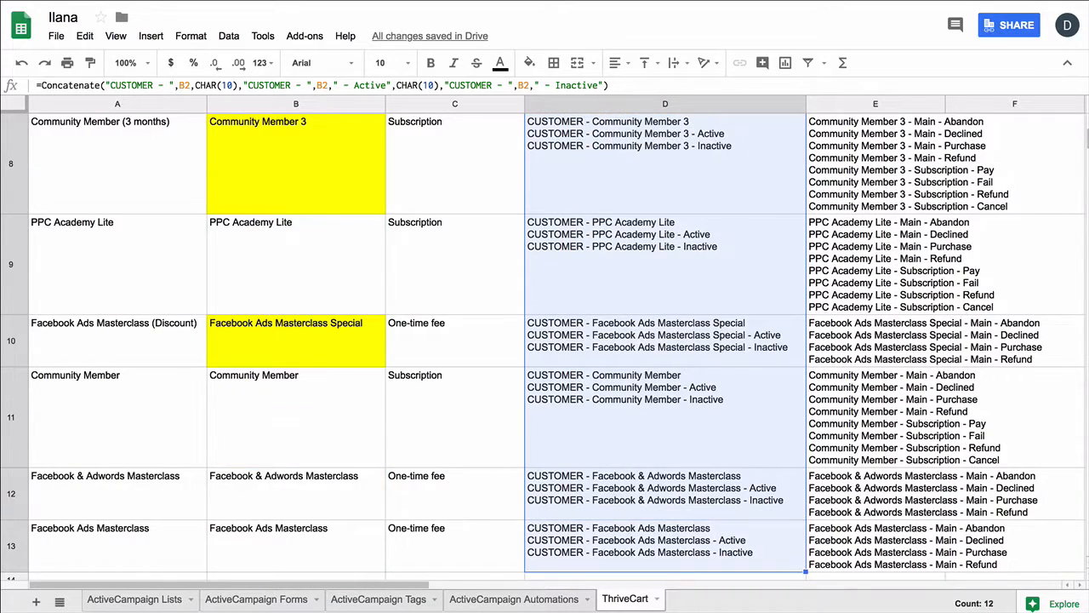
{"action": "key", "text": "super+c"}
Replace the Replace text tool's input with the copied product tags and select all of the quote-free output.
{"action": "key", "text": "ctrl+Tab"}
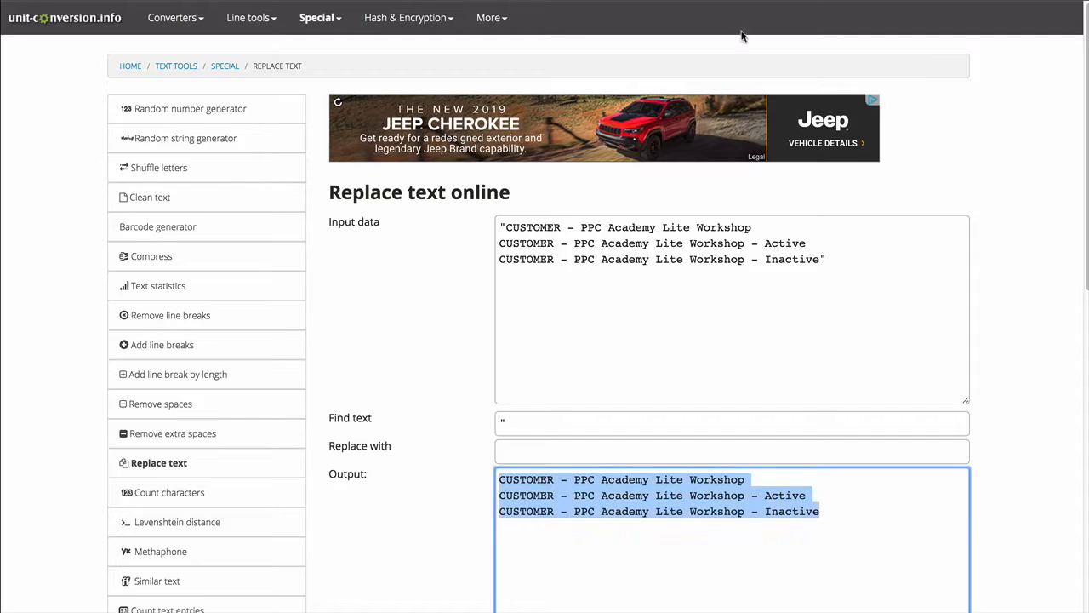
{"action": "left_click", "coordinate": [578, 263]}
{"action": "key", "text": "super+a"}
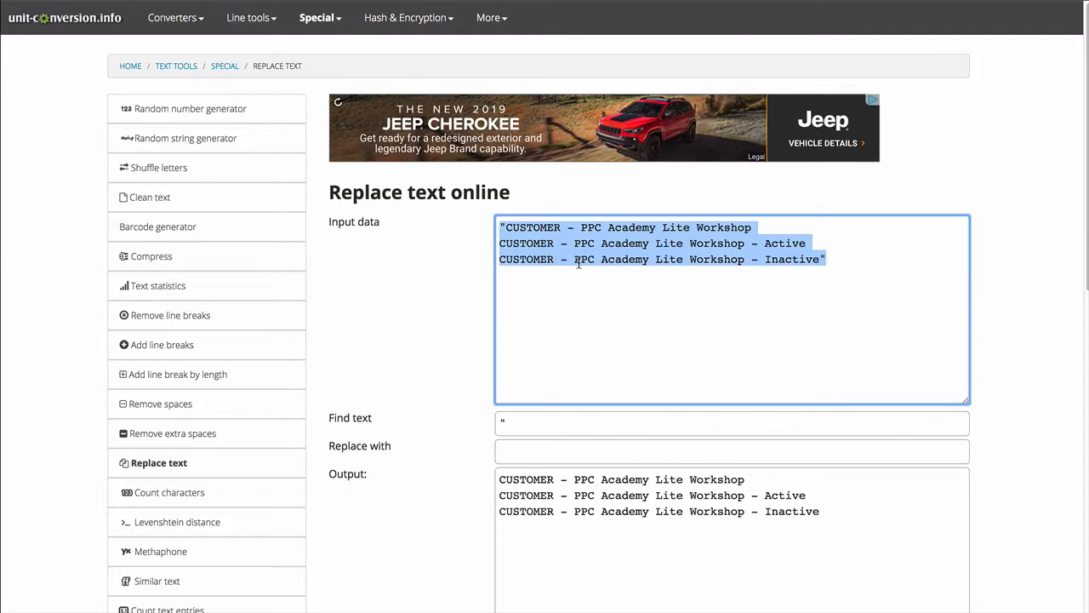
{"action": "key", "text": "super+v"}
{"action": "left_click", "coordinate": [751, 536]}
{"action": "key", "text": "super+a"}
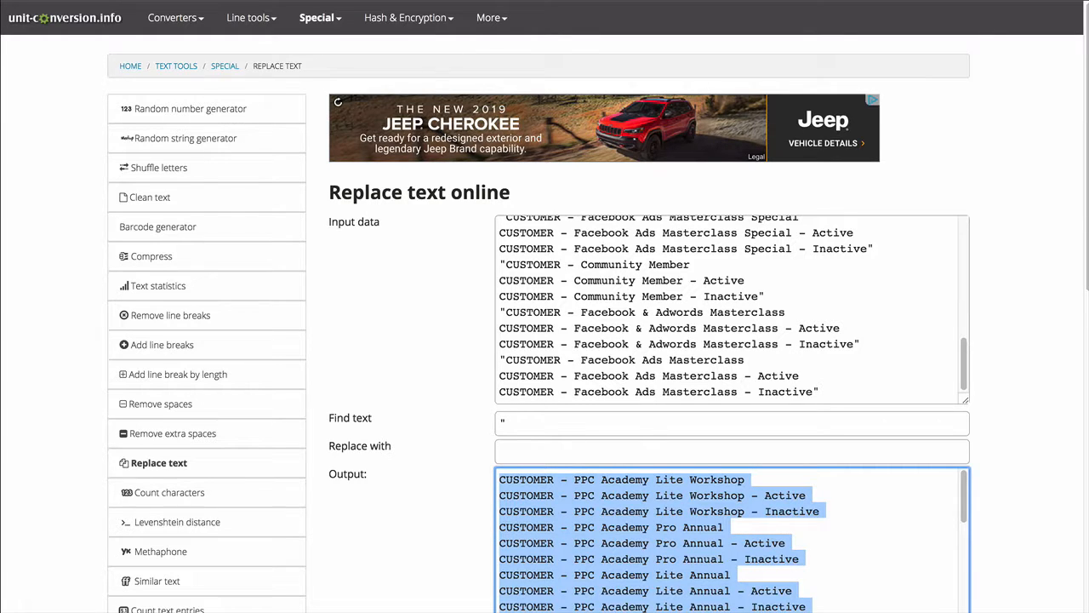
Overwrite ActiveCampaign's new tag entries with the cleaned list for all products and add the tags.
{"action": "key", "text": "ctrl+Tab"}
{"action": "key", "text": "super+a"}
{"action": "key", "text": "super+v"}
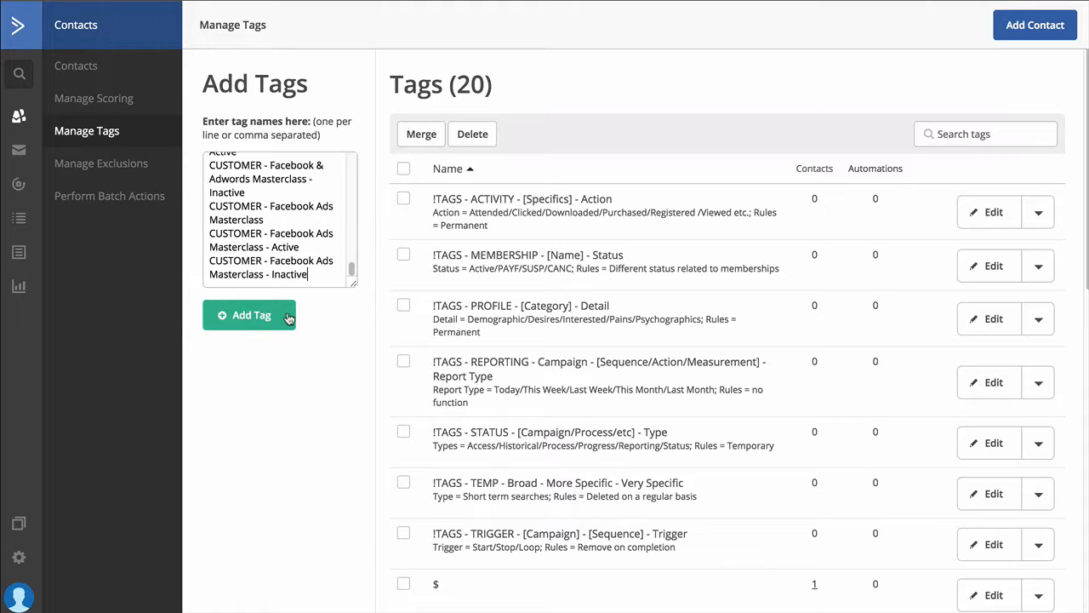
{"action": "left_click", "coordinate": [260, 320]}
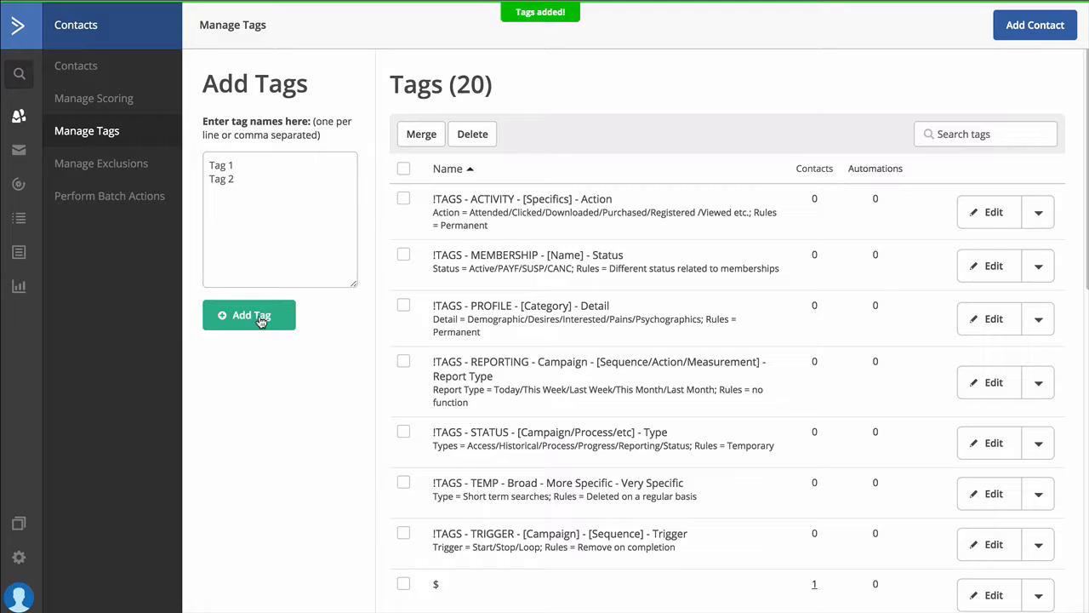
Reload the Manage Tags page, search the tags for "customer", and review the listed CUSTOMER tags.
{"action": "left_click", "coordinate": [97, 134]}
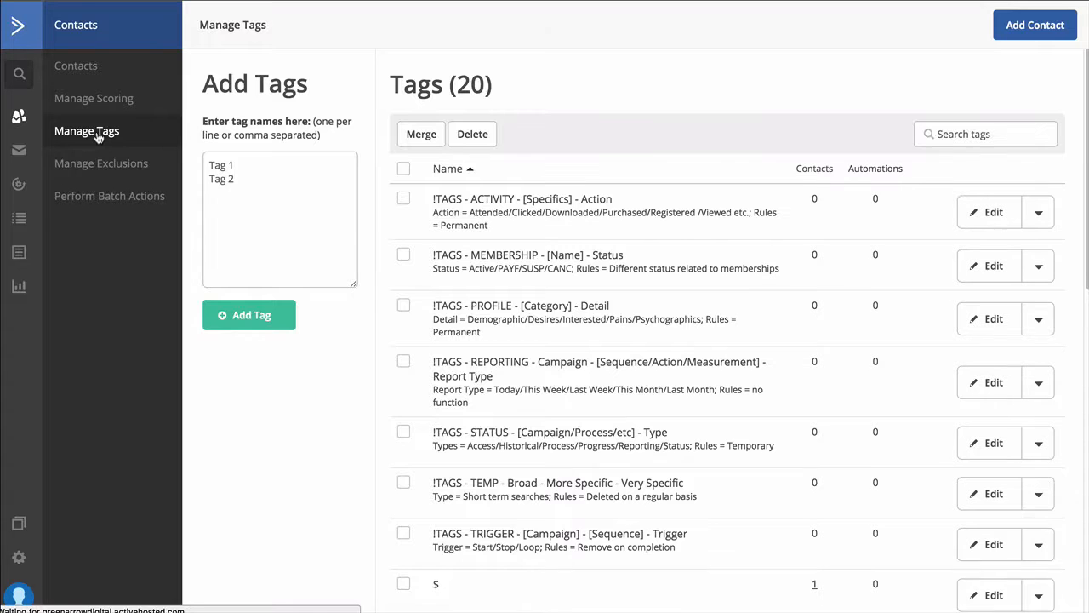
{"action": "scroll", "coordinate": [729, 316], "scroll_direction": "down", "scroll_amount": 10}
{"action": "scroll", "coordinate": [730, 312], "scroll_direction": "up", "scroll_amount": 10}
{"action": "left_click", "coordinate": [952, 137]}
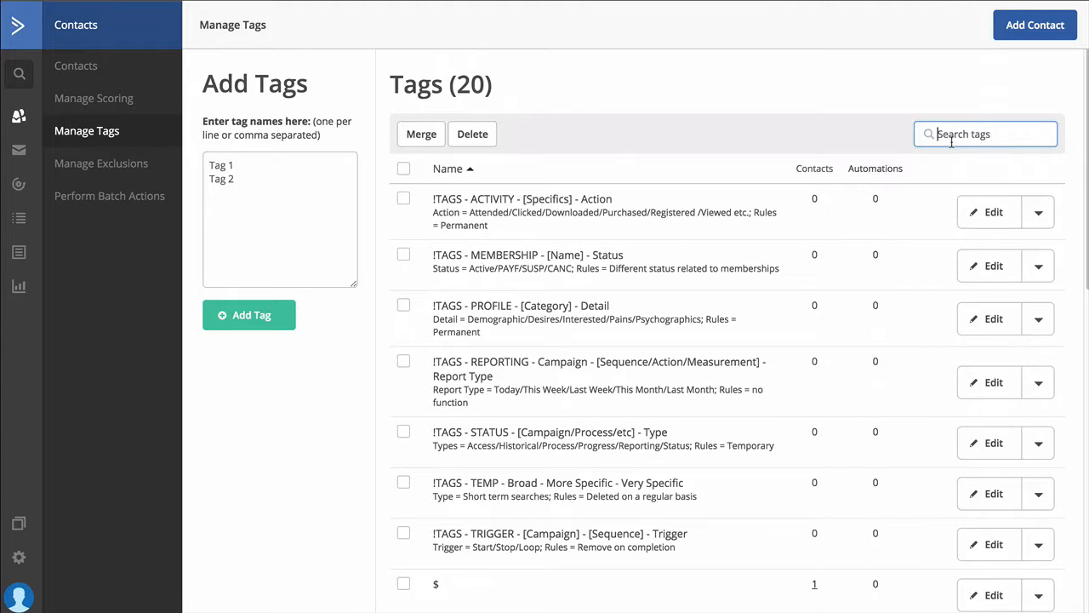
{"action": "type", "text": "customer"}
{"action": "key", "text": "Return"}
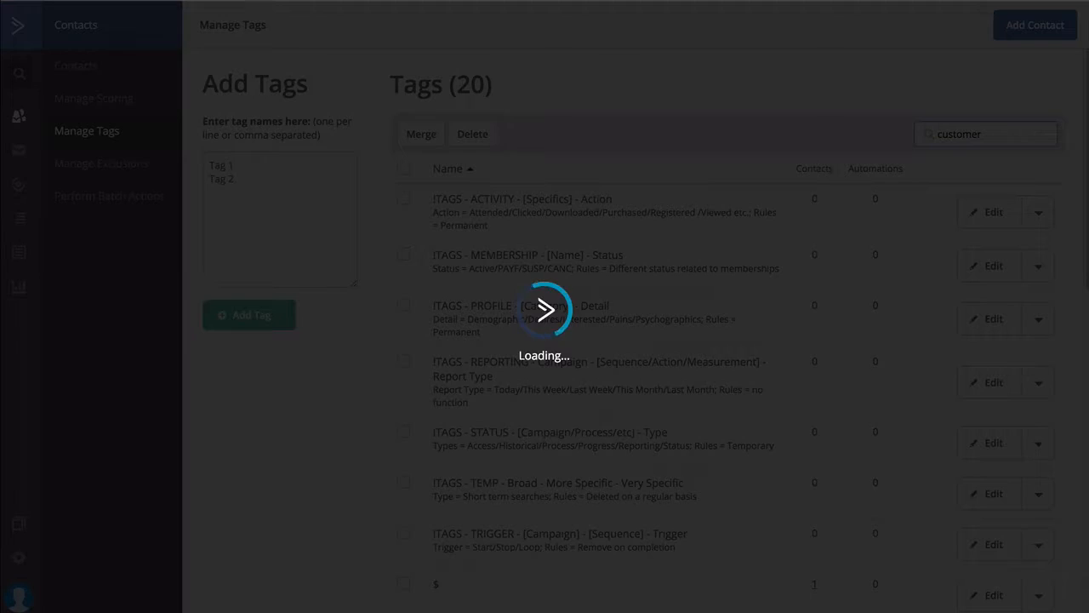
{"action": "scroll", "coordinate": [774, 243], "scroll_direction": "down", "scroll_amount": 1}
{"action": "scroll", "coordinate": [774, 243], "scroll_direction": "down", "scroll_amount": 1}
{"action": "scroll", "coordinate": [774, 242], "scroll_direction": "up", "scroll_amount": 1}
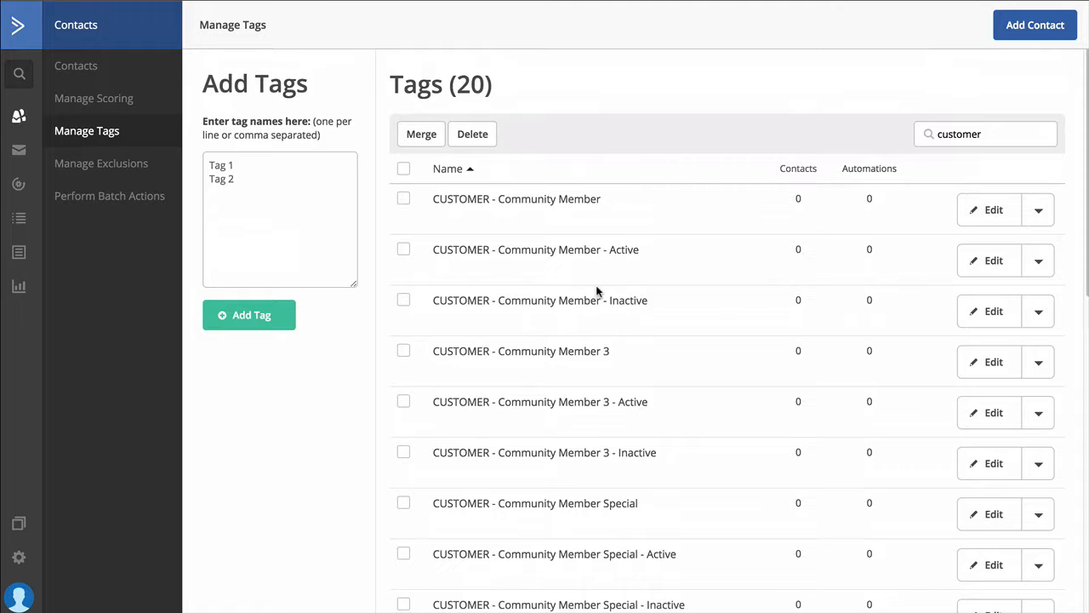
{"action": "scroll", "coordinate": [630, 294], "scroll_direction": "down", "scroll_amount": 7}
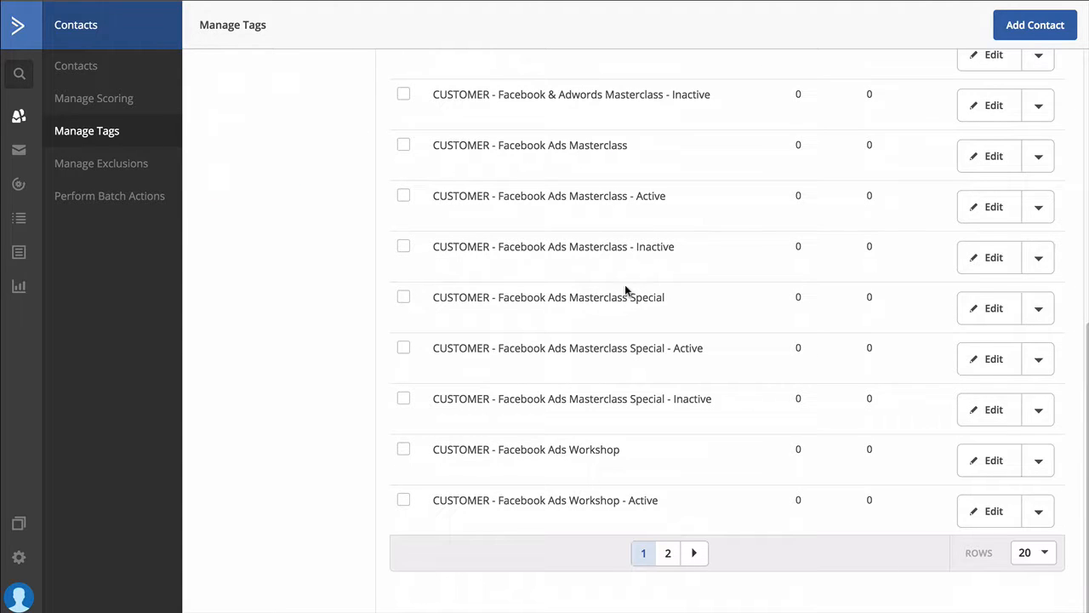
{"action": "scroll", "coordinate": [624, 283], "scroll_direction": "up", "scroll_amount": 7}
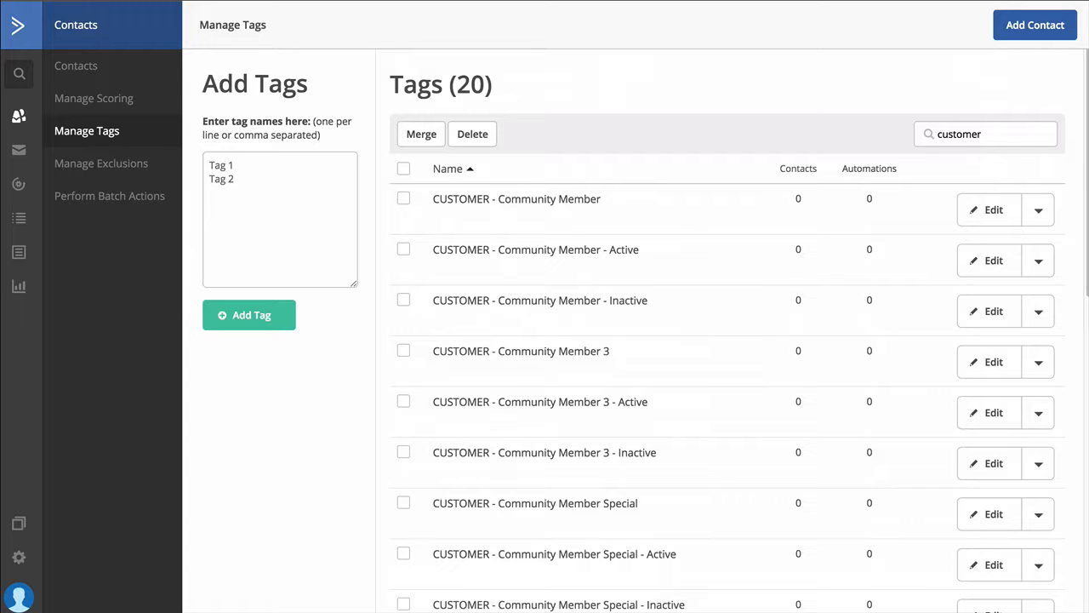
Back in the planning sheet, review the TAGS and AUTOMATIONS entries across the ThriveCart products.
{"action": "key", "text": "ctrl+Tab"}
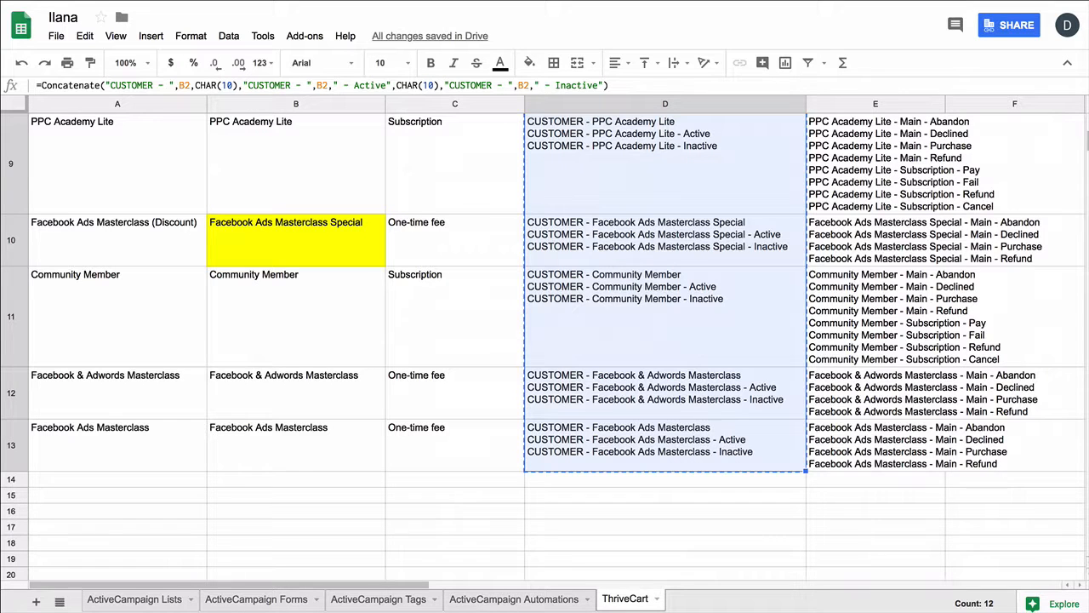
{"action": "scroll", "coordinate": [953, 255], "scroll_direction": "up", "scroll_amount": 10}
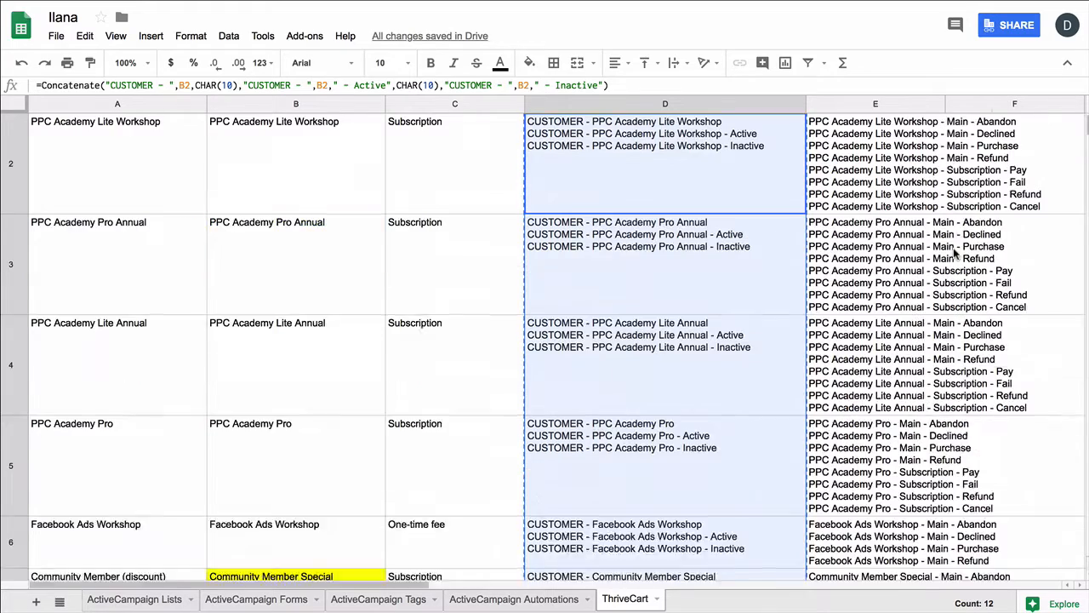
{"action": "left_click", "coordinate": [574, 199]}
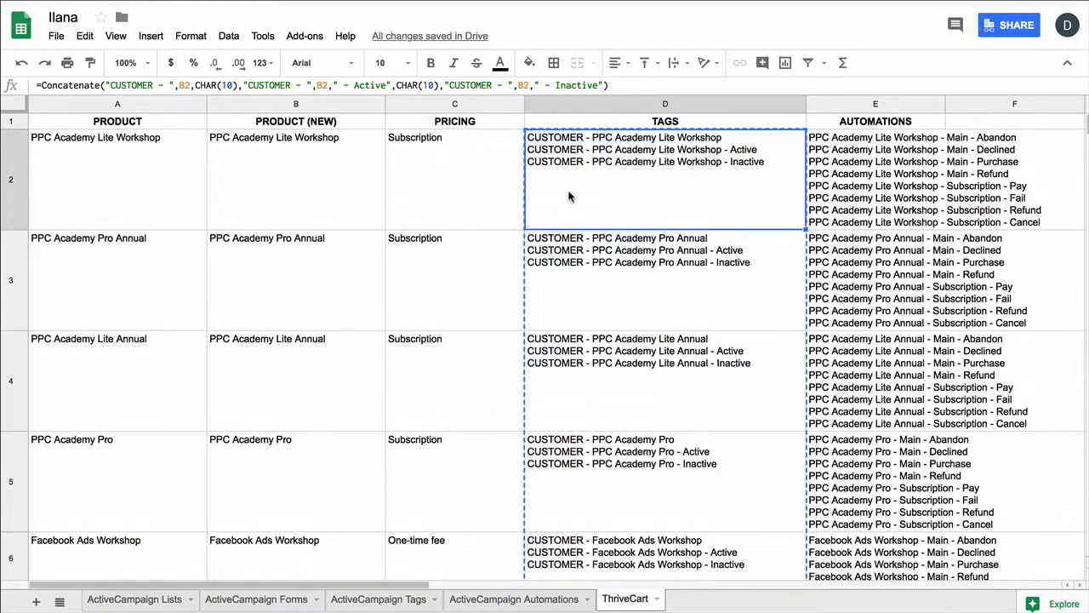
{"action": "scroll", "coordinate": [634, 205], "scroll_direction": "down", "scroll_amount": 4}
{"action": "scroll", "coordinate": [634, 205], "scroll_direction": "up", "scroll_amount": 1}
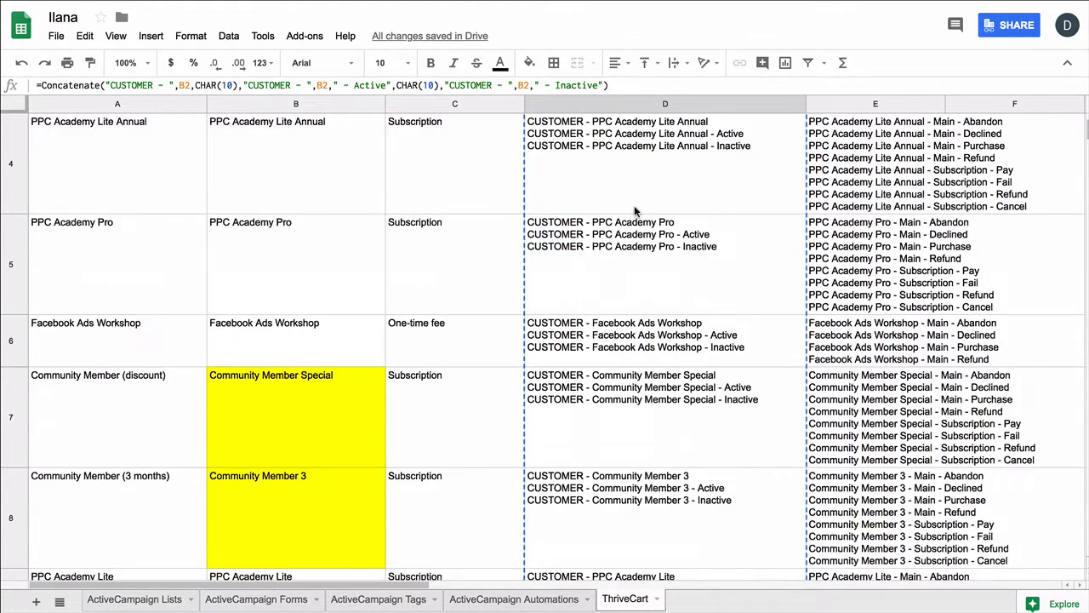
In the WordPress admin, open the Thrive Lightboxes list and inspect the "Test Page (Corp Webinar Registration Page)-20" lightbox in Thrive Architect.
{"action": "left_click", "coordinate": [95, 328]}
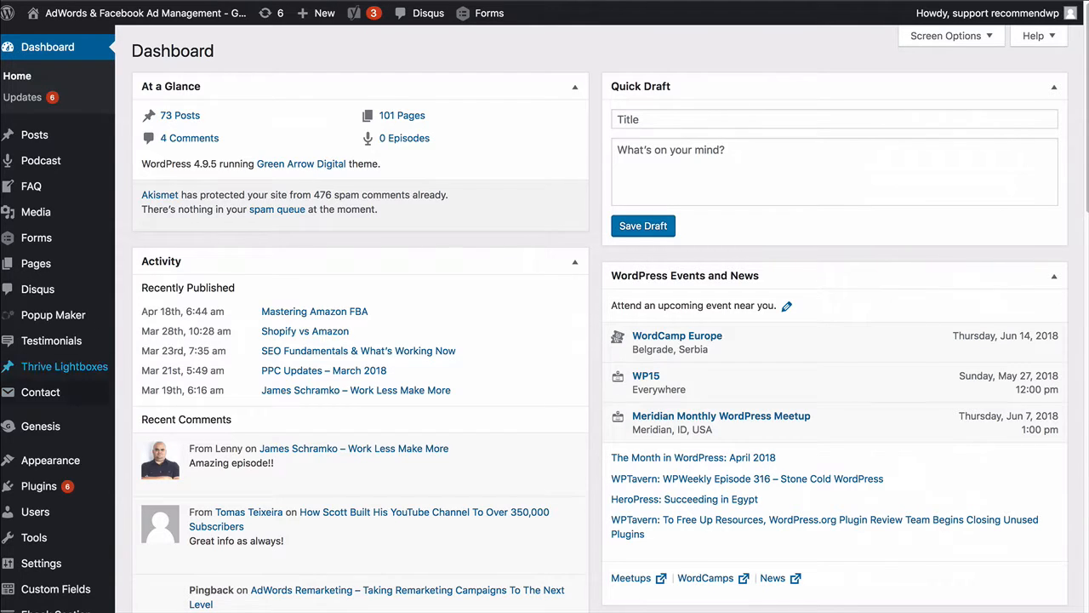
{"action": "mouse_move", "coordinate": [68, 374]}
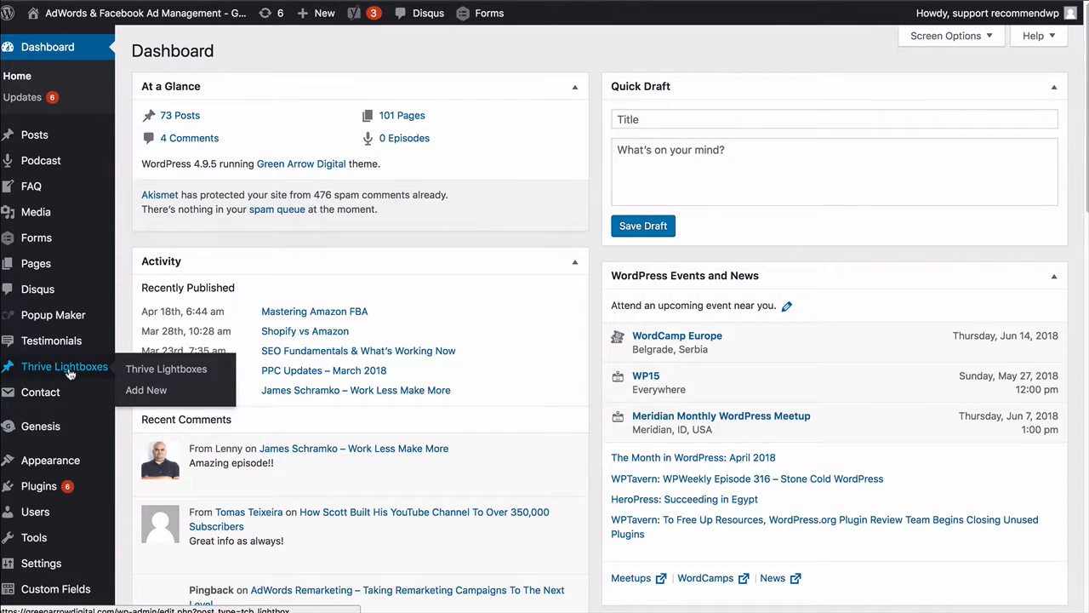
{"action": "left_click", "coordinate": [136, 370]}
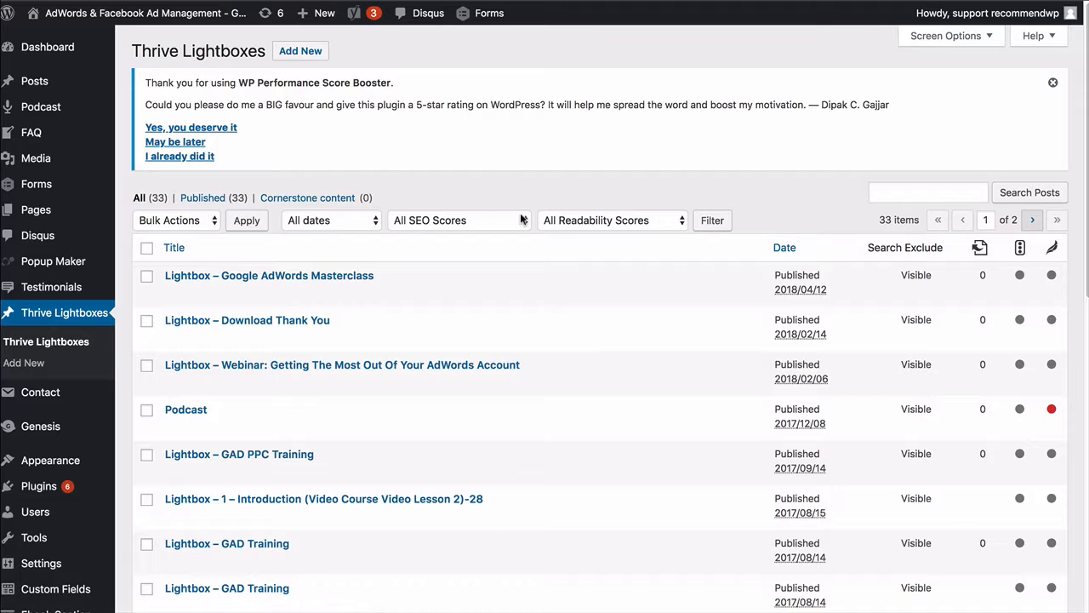
{"action": "scroll", "coordinate": [521, 220], "scroll_direction": "down", "scroll_amount": 5}
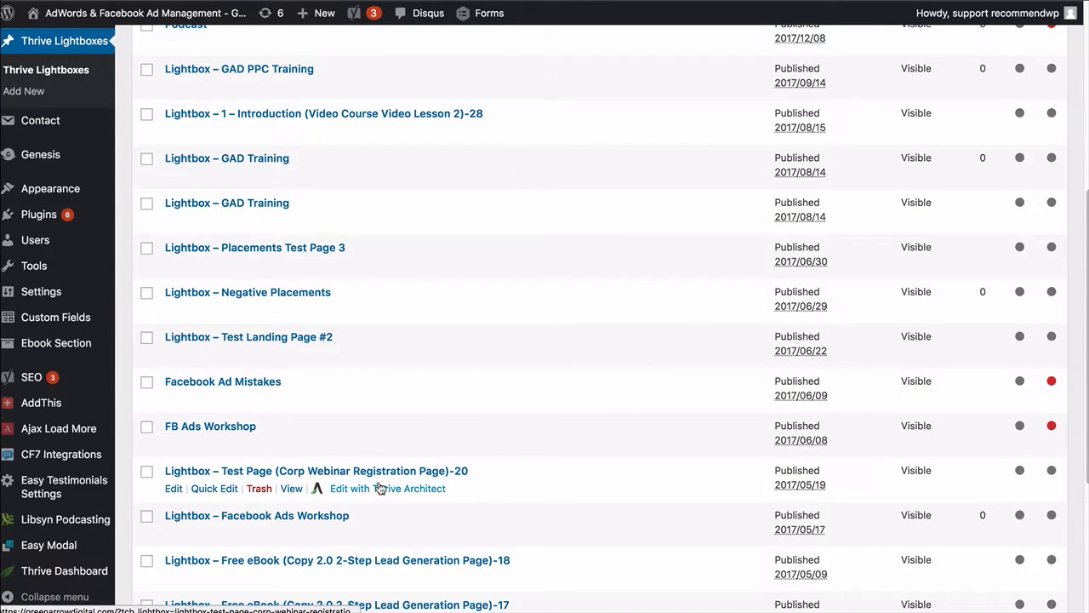
{"action": "left_click", "coordinate": [381, 490]}
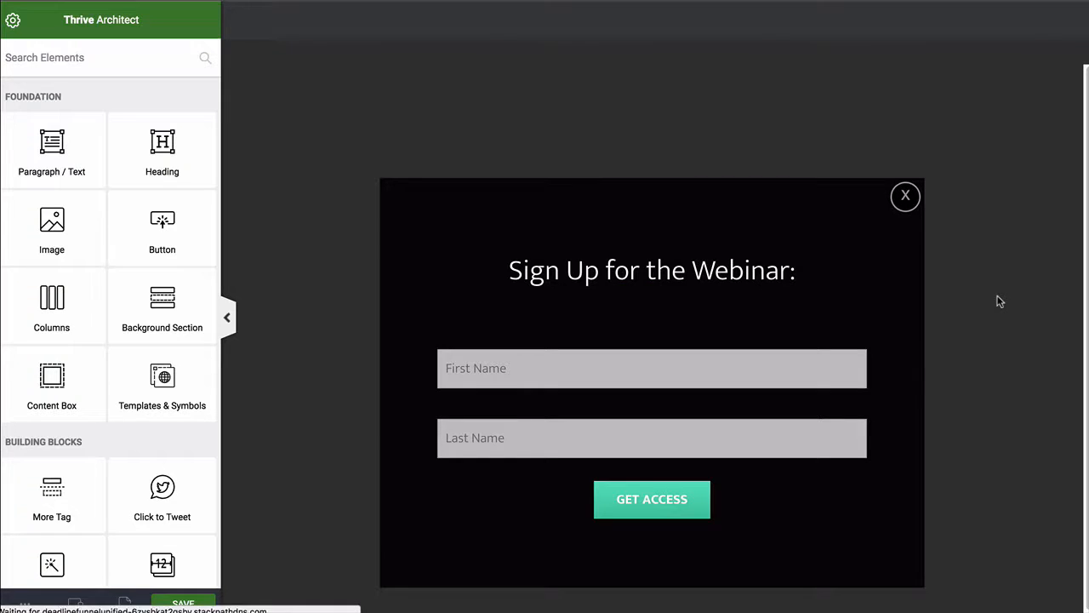
{"action": "left_click", "coordinate": [733, 506]}
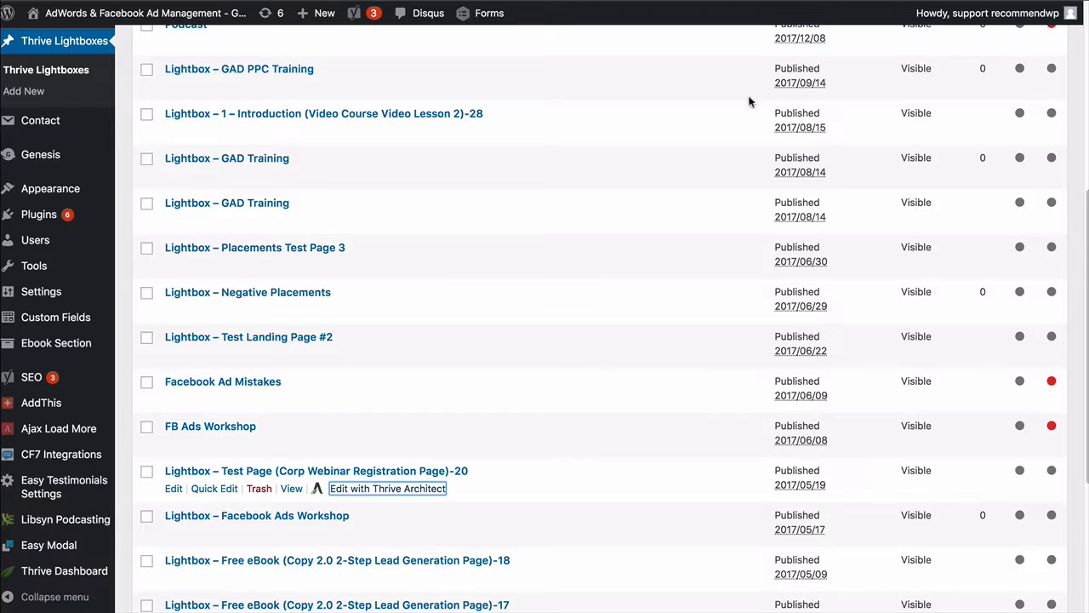
Open the "Google Analytics Dashboard (Video Course Lead Generation 3)-15" lightbox in Thrive Architect and select its Lead Generation form to view the form options.
{"action": "scroll", "coordinate": [538, 275], "scroll_direction": "down", "scroll_amount": 3}
{"action": "scroll", "coordinate": [538, 275], "scroll_direction": "down", "scroll_amount": 1}
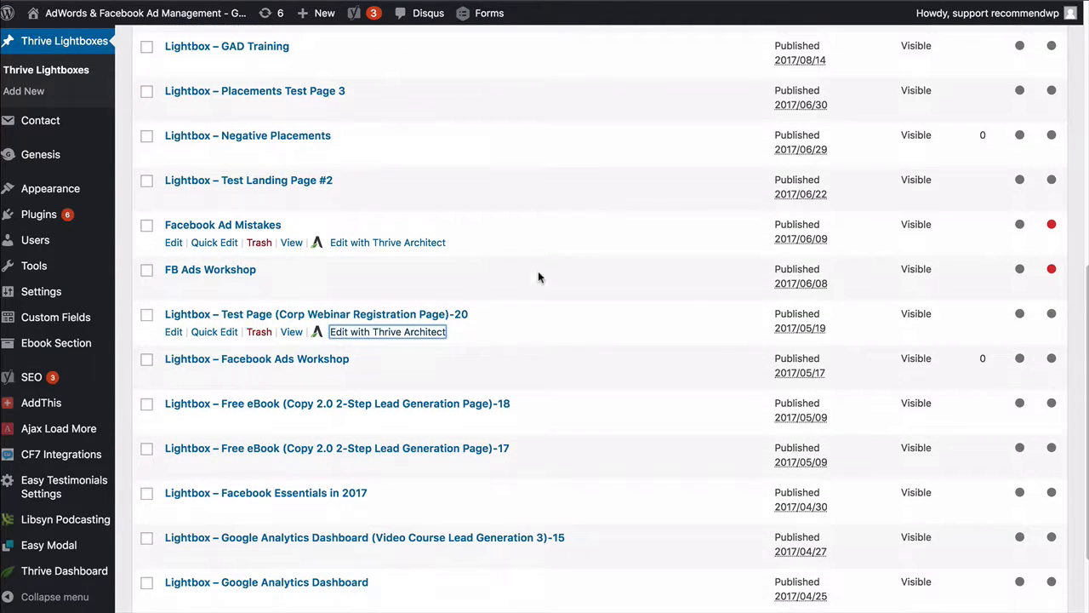
{"action": "left_click", "coordinate": [375, 555]}
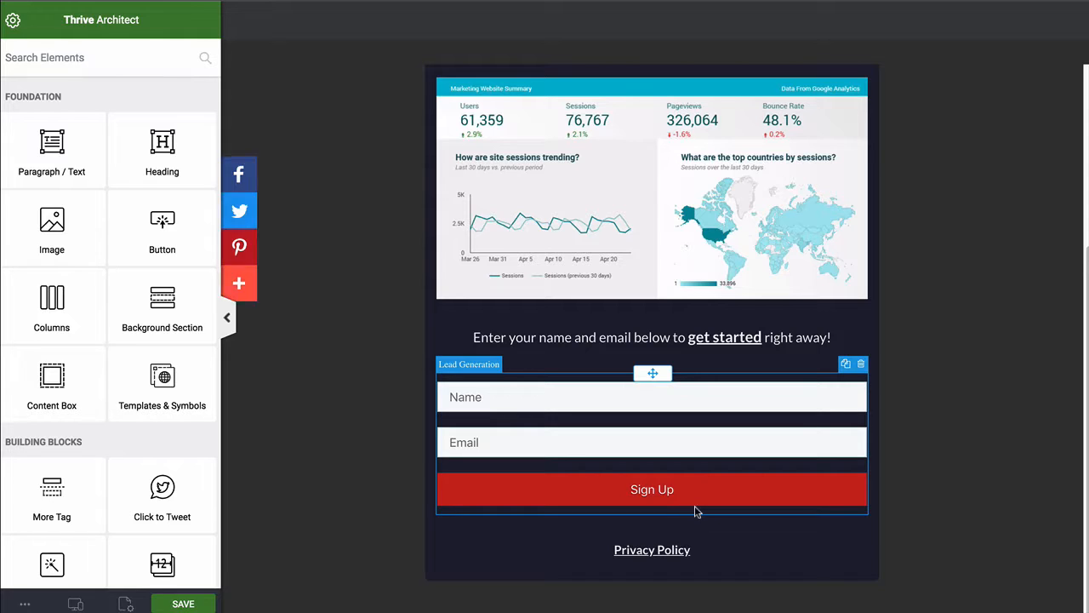
{"action": "left_click", "coordinate": [695, 509]}
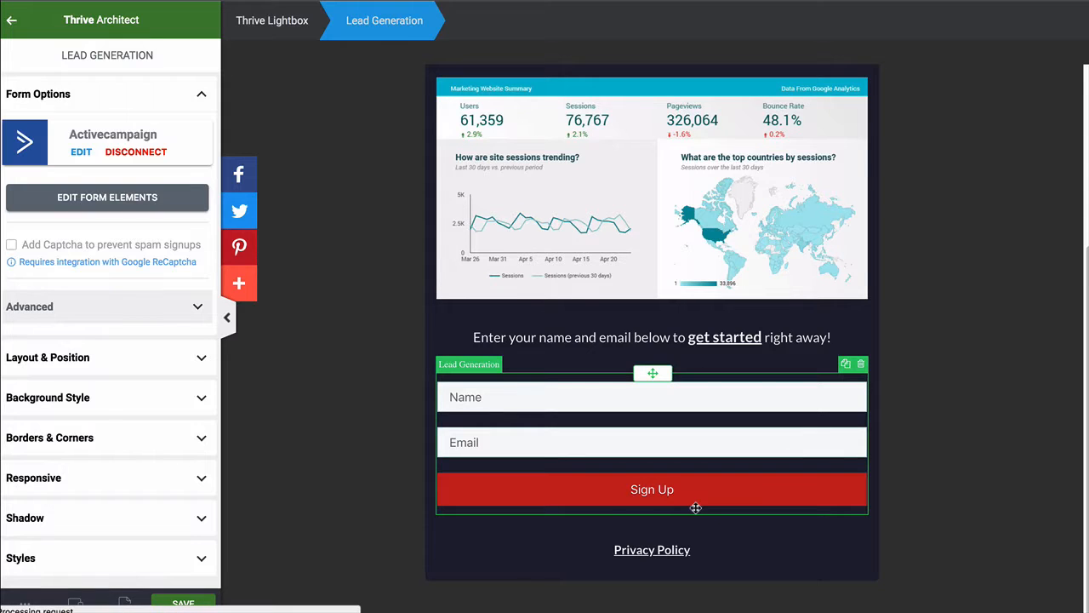
Open the form's ActiveCampaign connection for editing and examine its mailing list choices, connected form and assigned tags.
{"action": "left_click", "coordinate": [78, 153]}
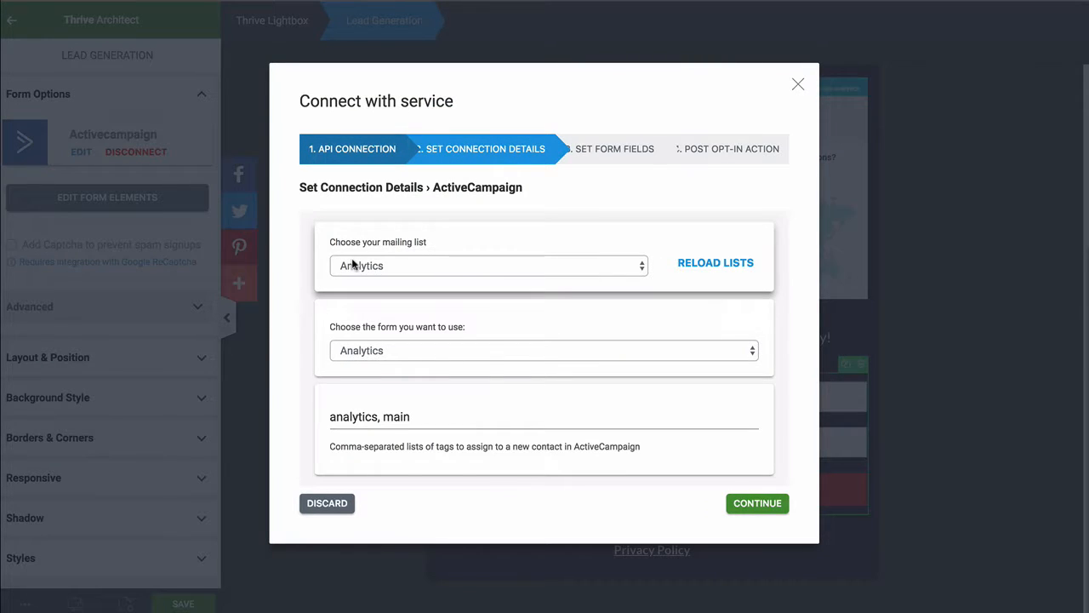
{"action": "left_click", "coordinate": [511, 271]}
{"action": "left_click", "coordinate": [514, 266]}
{"action": "left_click", "coordinate": [514, 267]}
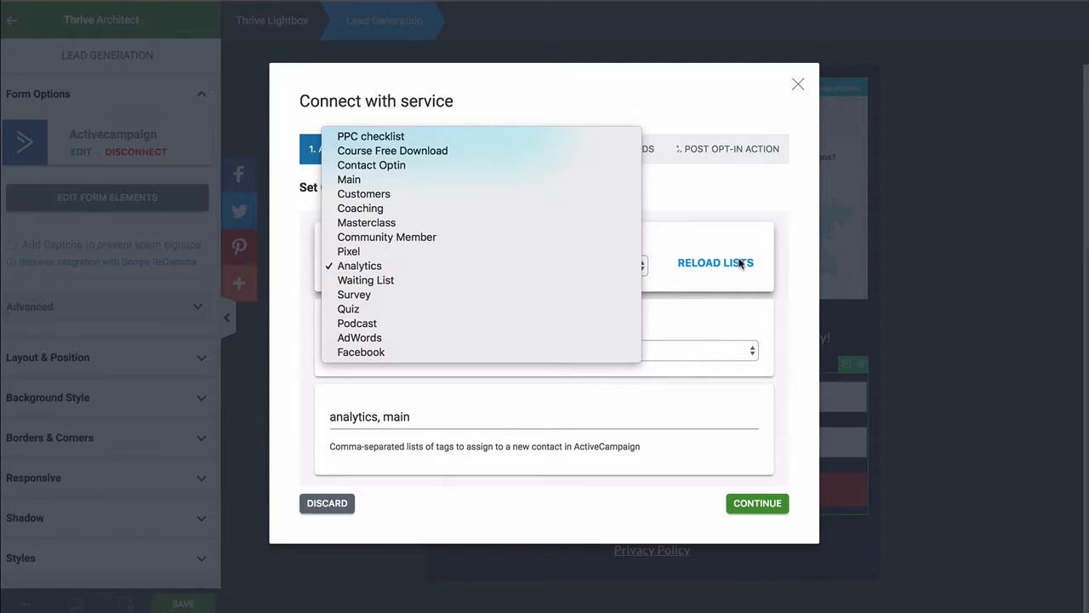
{"action": "left_click", "coordinate": [788, 267]}
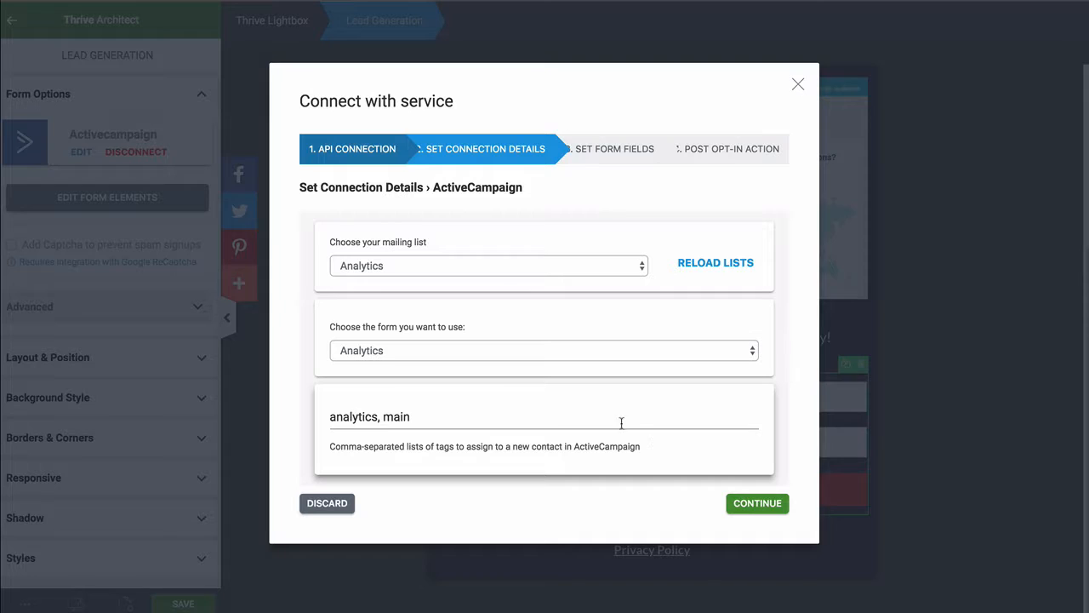
{"action": "double_click", "coordinate": [358, 417]}
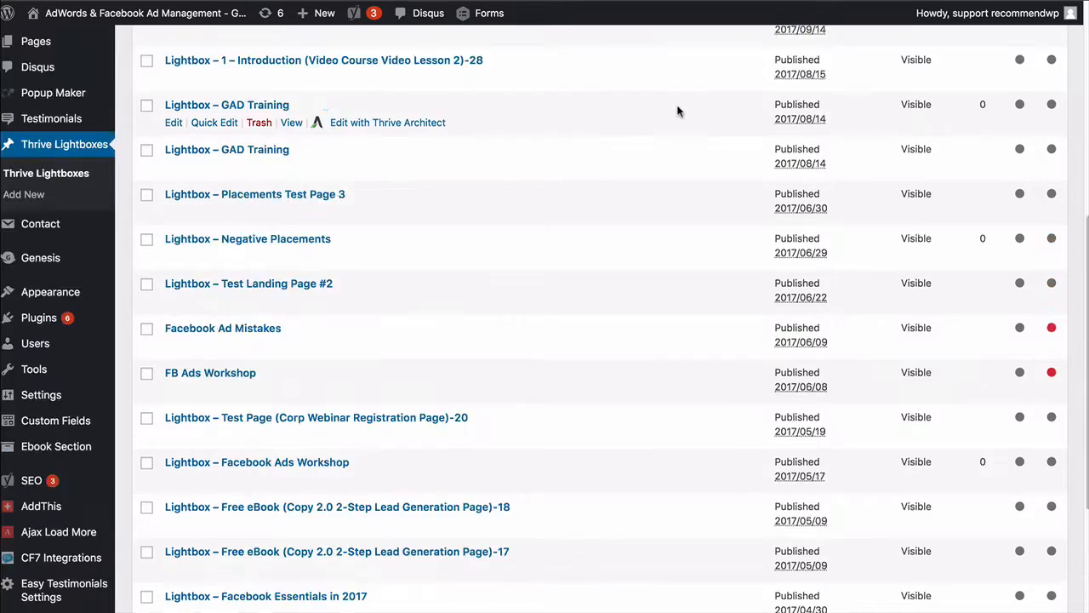
Return to the planning spreadsheet, add a new sheet and name it Wordpress.
{"action": "scroll", "coordinate": [678, 111], "scroll_direction": "up", "scroll_amount": 10}
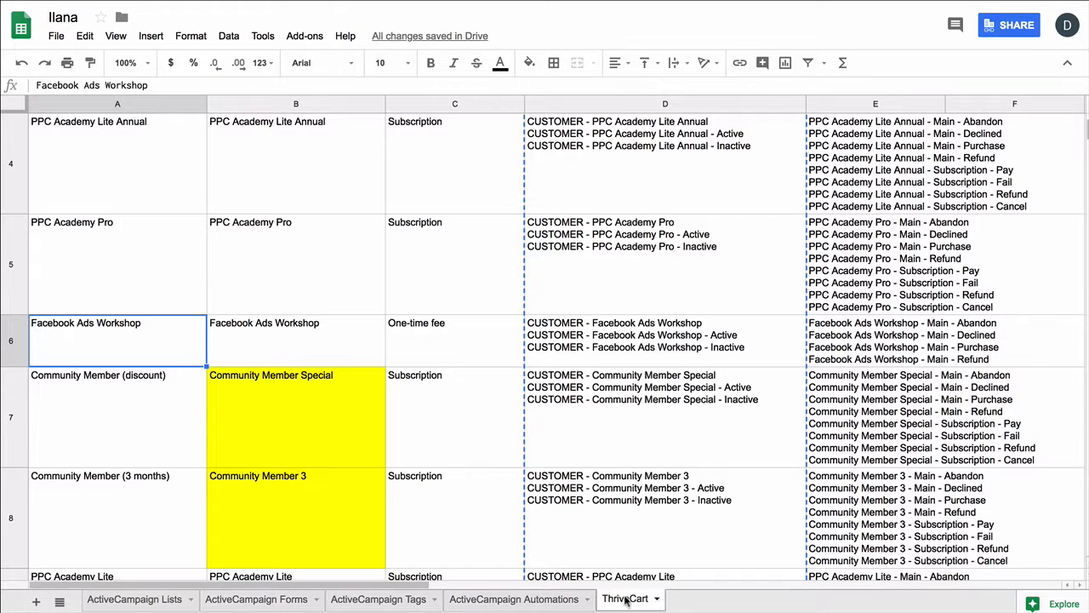
{"action": "left_click", "coordinate": [35, 602]}
{"action": "double_click", "coordinate": [683, 600]}
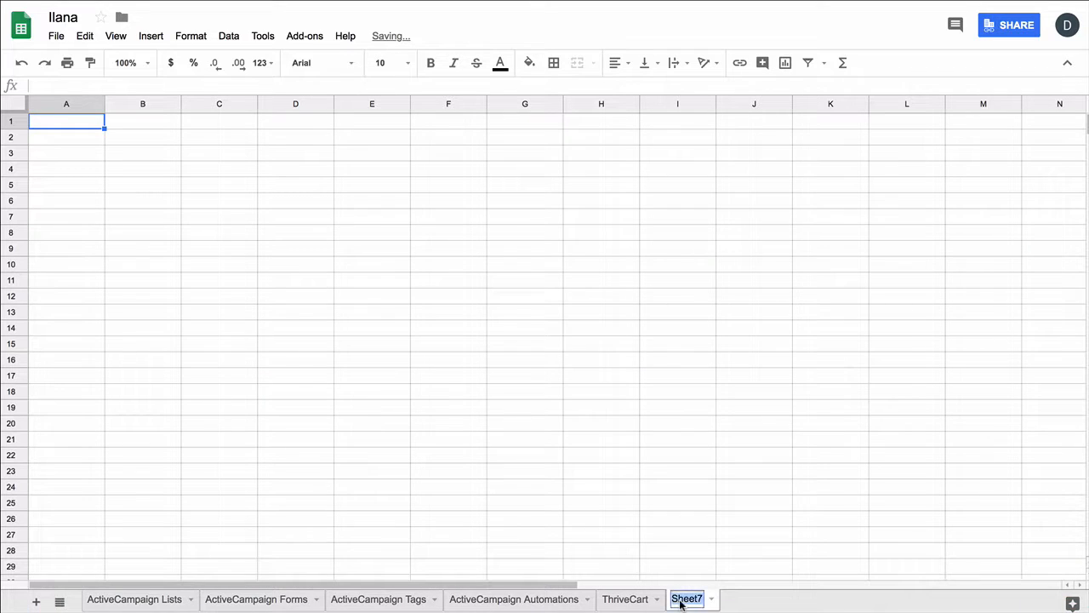
{"action": "type", "text": "Wordpress"}
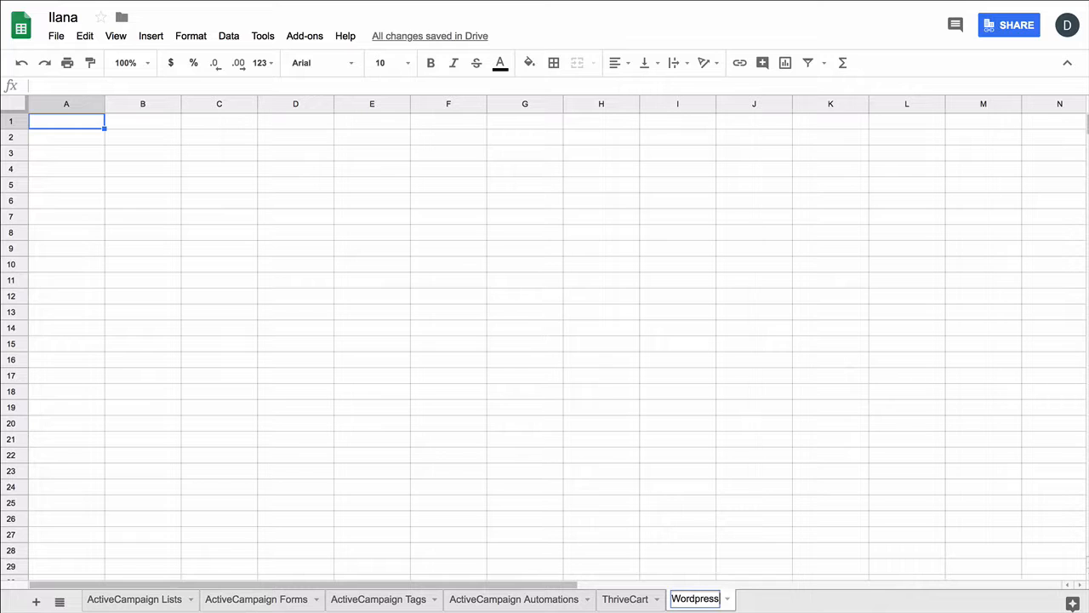
{"action": "key", "text": "Return"}
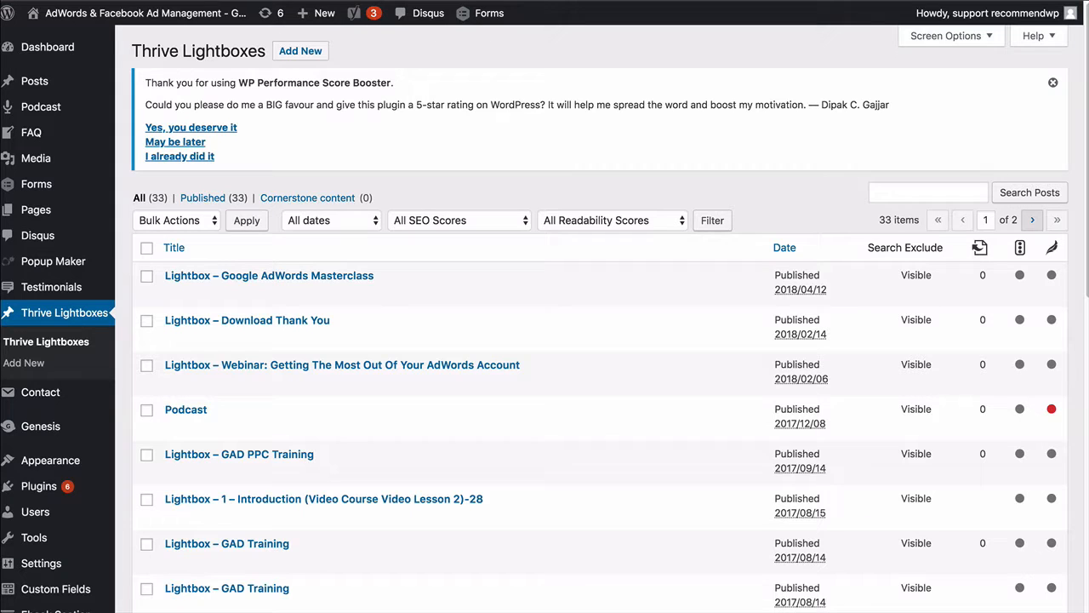
Copy all lightbox rows from the first page of the Thrive Lightboxes list into the Wordpress sheet, starting at cell A2.
{"action": "left_click_drag", "start_coordinate": [165, 274], "coordinate": [376, 486]}
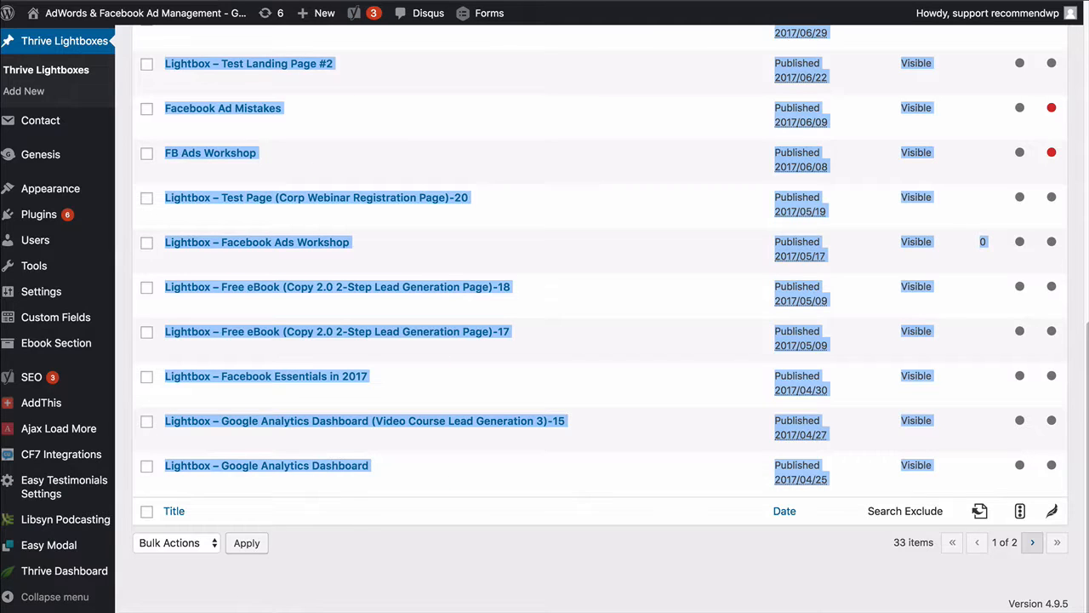
{"action": "key", "text": "ctrl+Tab"}
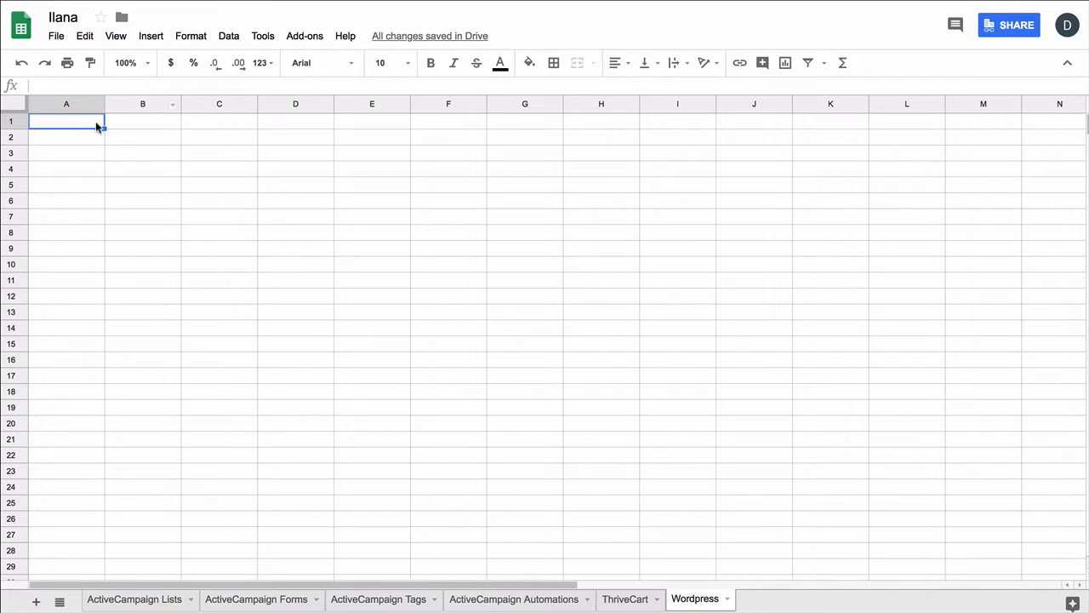
{"action": "left_click", "coordinate": [76, 138]}
{"action": "key", "text": "ctrl+v"}
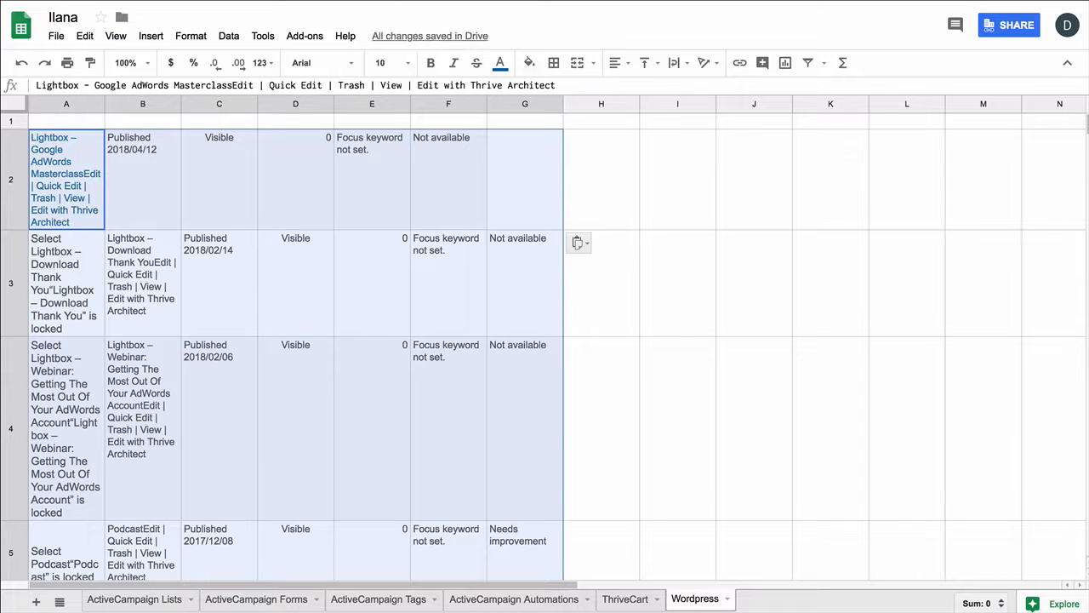
Copy the lightbox rows from the second page of the Thrive Lightboxes list and paste them into the Wordpress sheet at A22.
{"action": "key", "text": "ctrl+shift+Tab"}
{"action": "left_click", "coordinate": [1032, 543]}
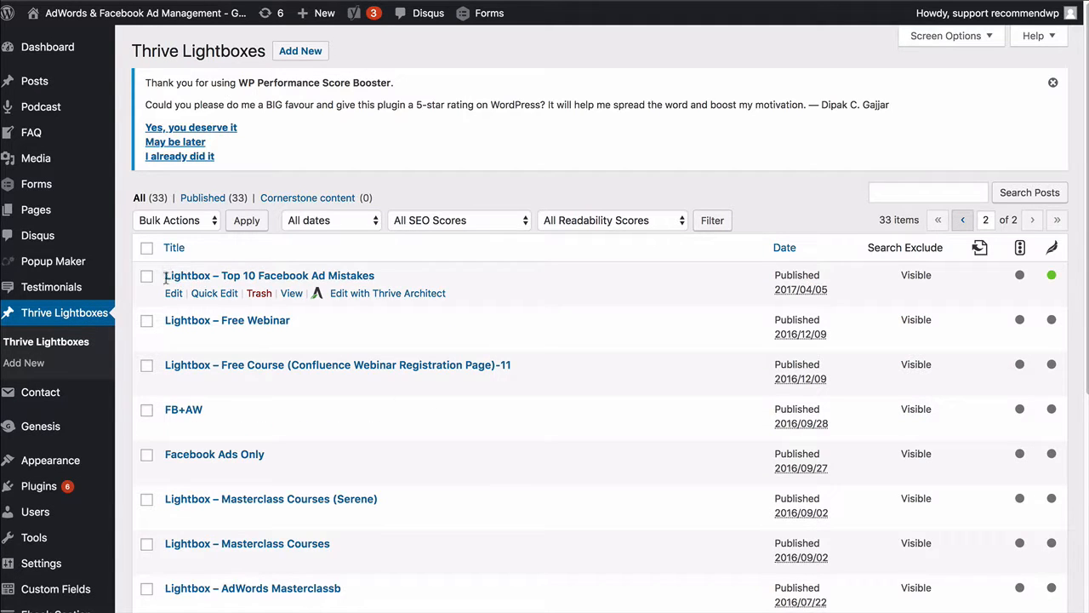
{"action": "left_click_drag", "start_coordinate": [164, 277], "coordinate": [344, 476]}
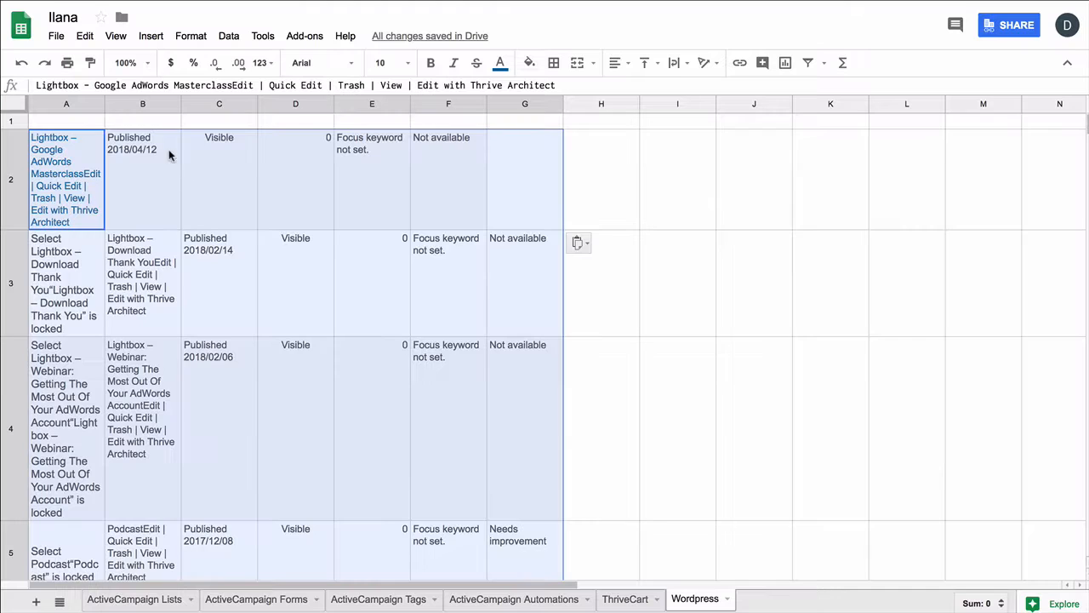
{"action": "scroll", "coordinate": [221, 183], "scroll_direction": "down", "scroll_amount": 15}
{"action": "scroll", "coordinate": [222, 190], "scroll_direction": "up", "scroll_amount": 3}
{"action": "scroll", "coordinate": [221, 190], "scroll_direction": "down", "scroll_amount": 3}
{"action": "scroll", "coordinate": [221, 190], "scroll_direction": "up", "scroll_amount": 1}
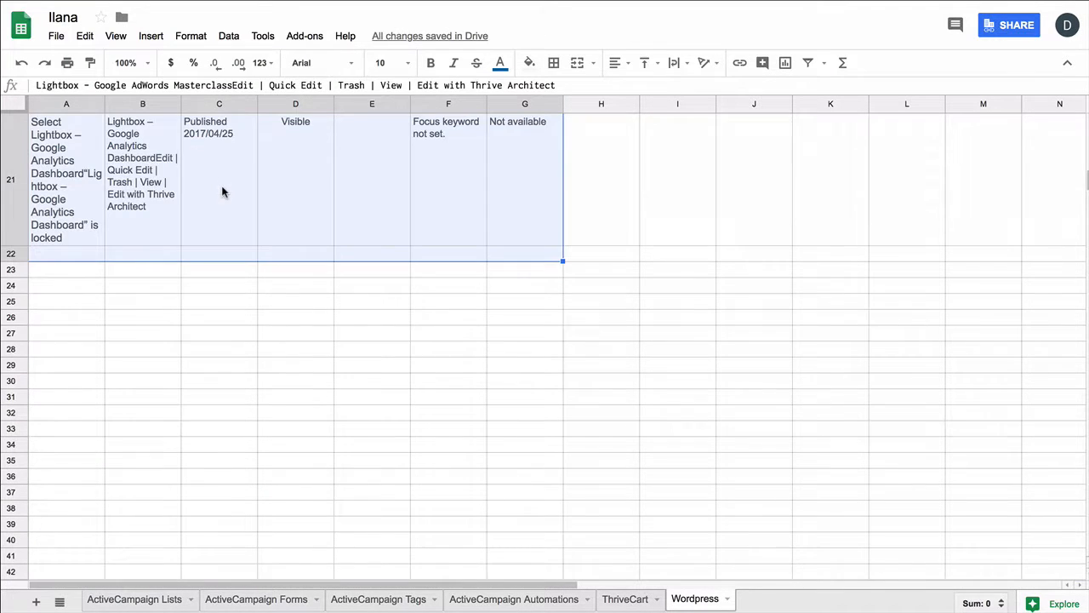
{"action": "left_click", "coordinate": [87, 251]}
{"action": "key", "text": "super+v"}
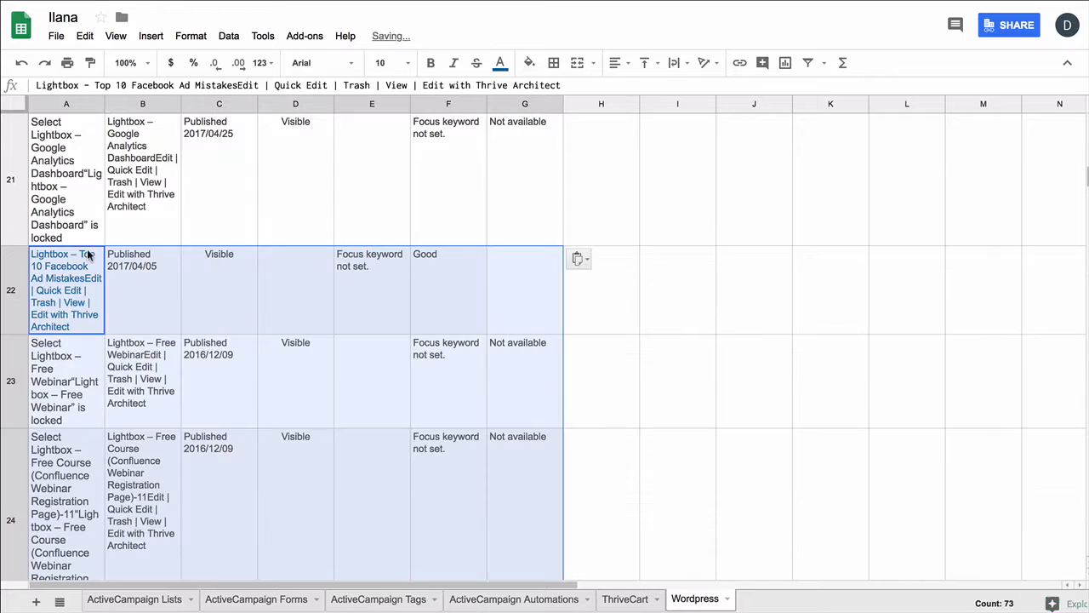
Clear the extra pasted contents from columns B through G of the Wordpress sheet.
{"action": "scroll", "coordinate": [159, 150], "scroll_direction": "up", "scroll_amount": 20}
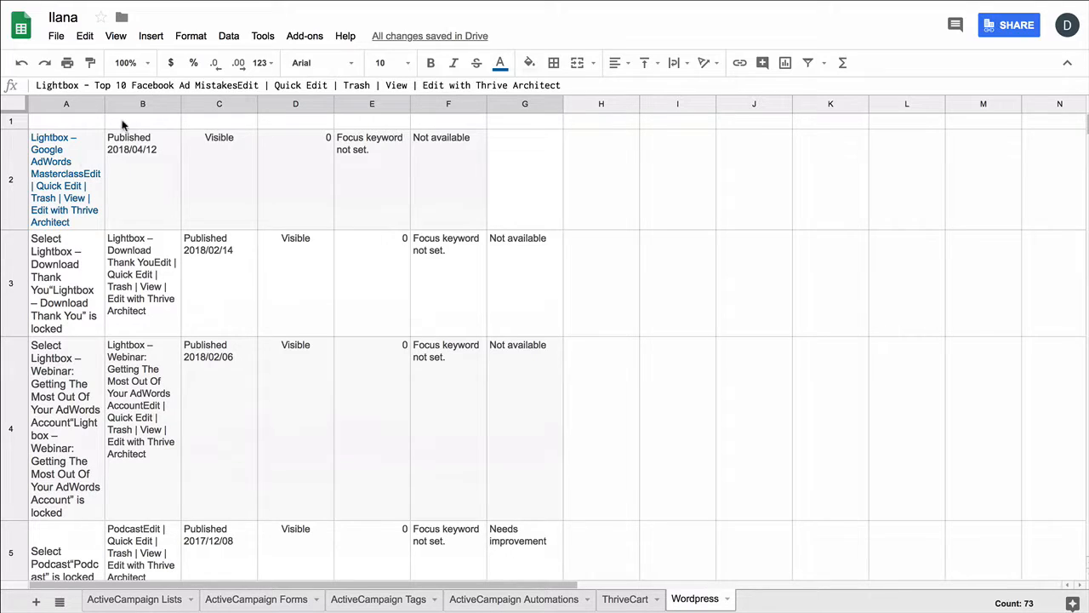
{"action": "left_click_drag", "start_coordinate": [131, 106], "coordinate": [519, 122]}
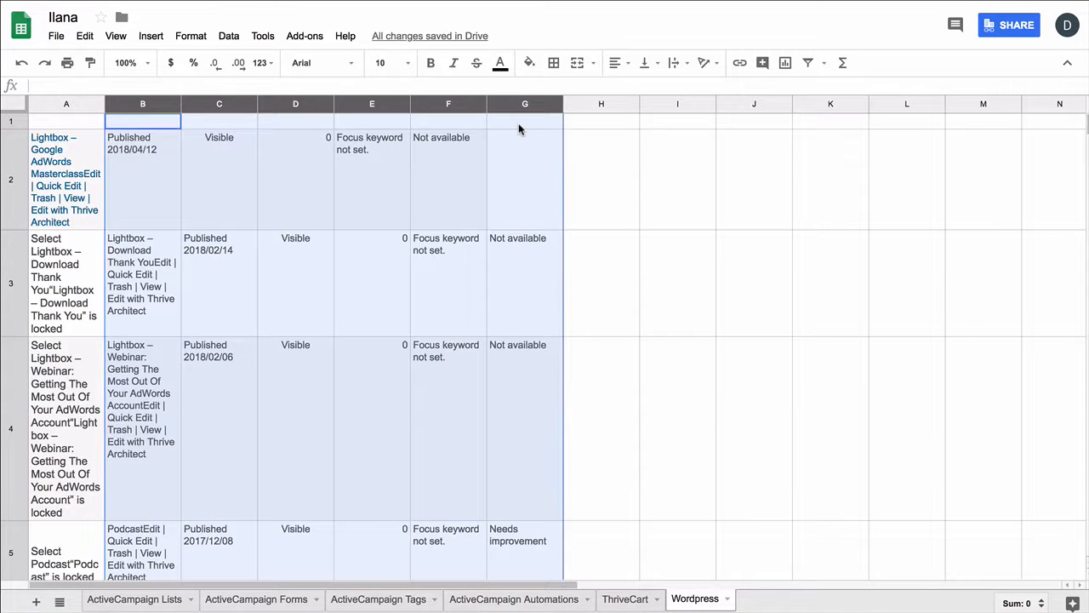
{"action": "key", "text": "Delete"}
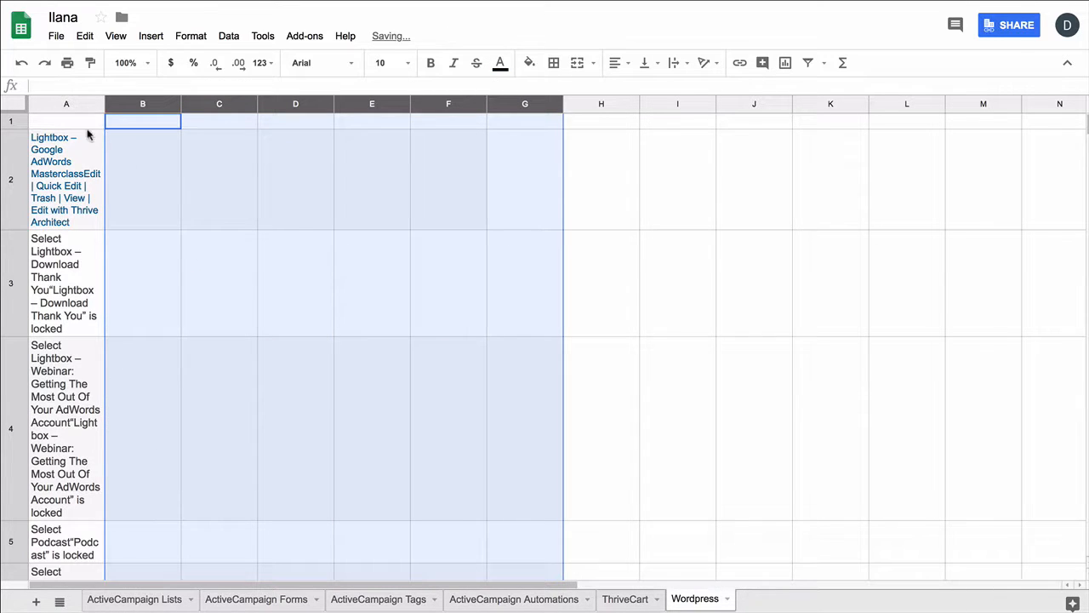
Widen the column holding the lightbox names and delete the empty columns A–D in front of it.
{"action": "left_click", "coordinate": [49, 105]}
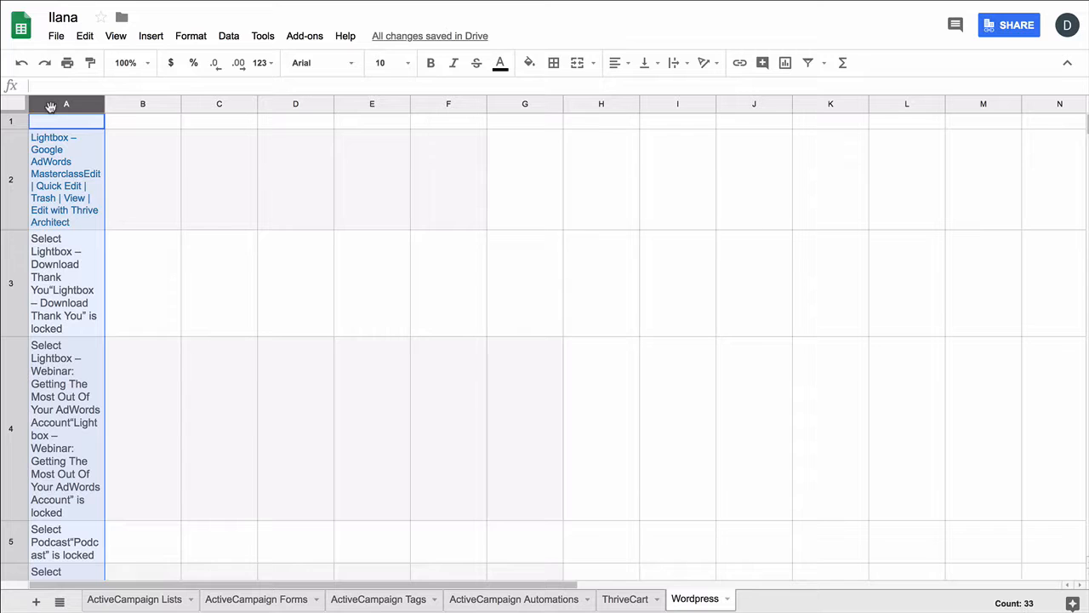
{"action": "left_click_drag", "start_coordinate": [51, 105], "coordinate": [601, 111]}
{"action": "left_click_drag", "start_coordinate": [704, 115], "coordinate": [831, 99]}
{"action": "left_click_drag", "start_coordinate": [427, 105], "coordinate": [202, 108]}
{"action": "left_click", "coordinate": [152, 109]}
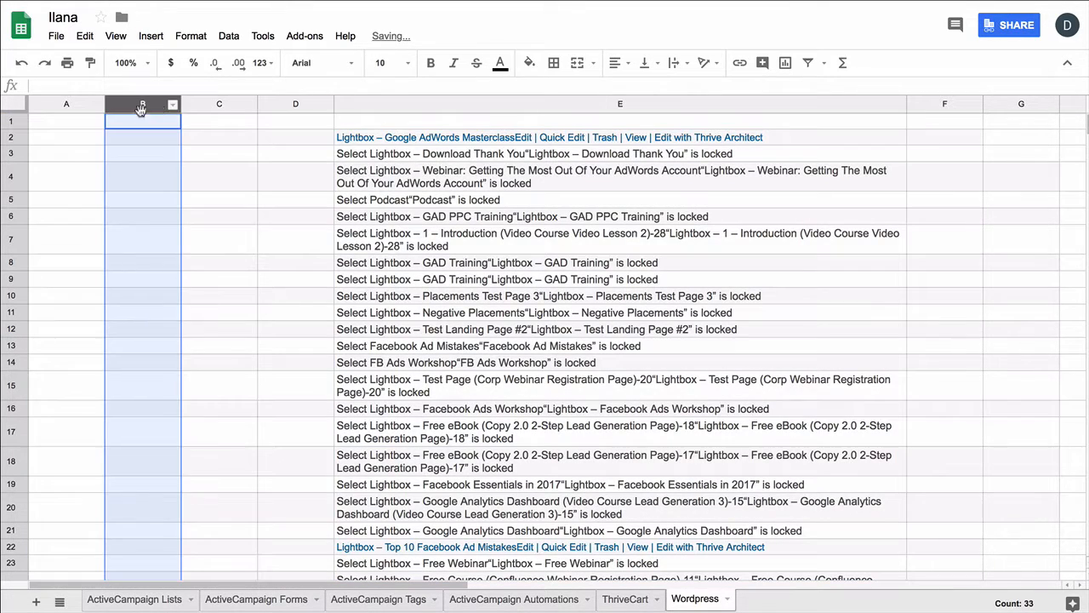
{"action": "left_click_drag", "start_coordinate": [87, 108], "coordinate": [283, 103]}
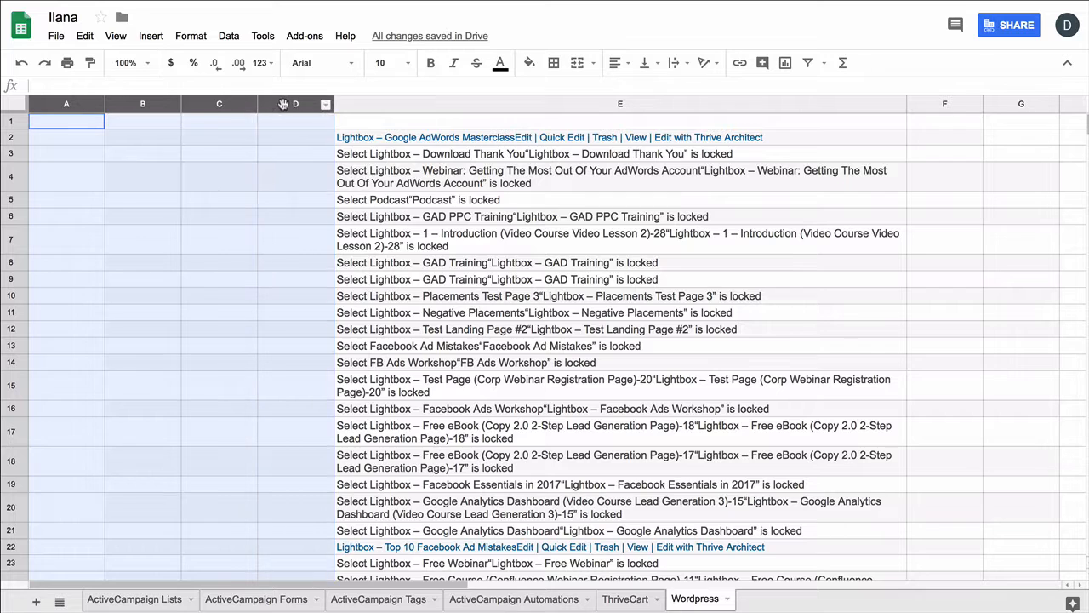
{"action": "right_click", "coordinate": [284, 104]}
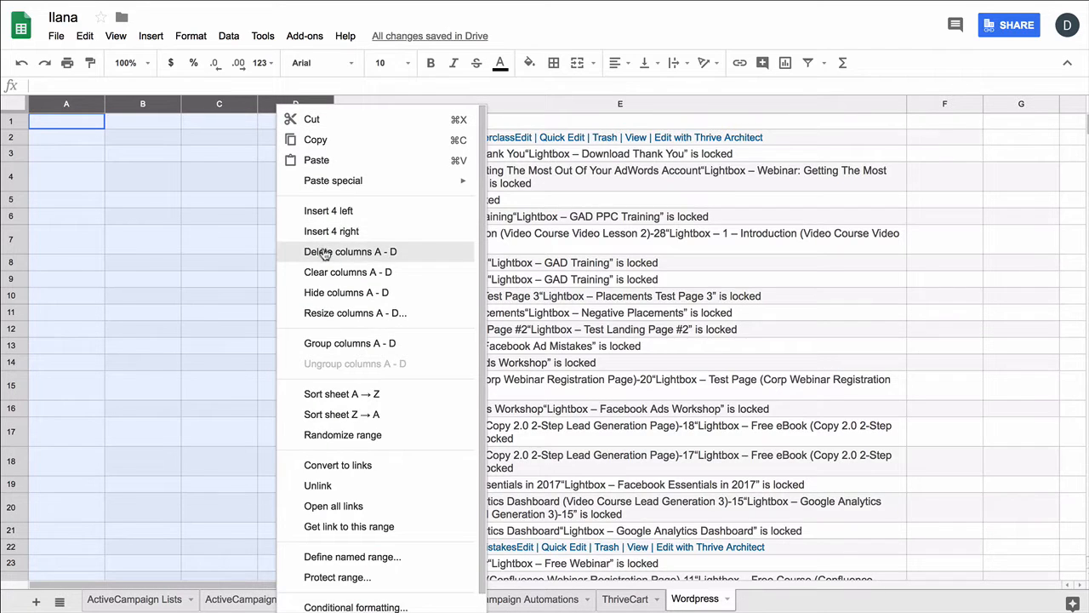
{"action": "left_click", "coordinate": [324, 253]}
{"action": "left_click", "coordinate": [89, 123]}
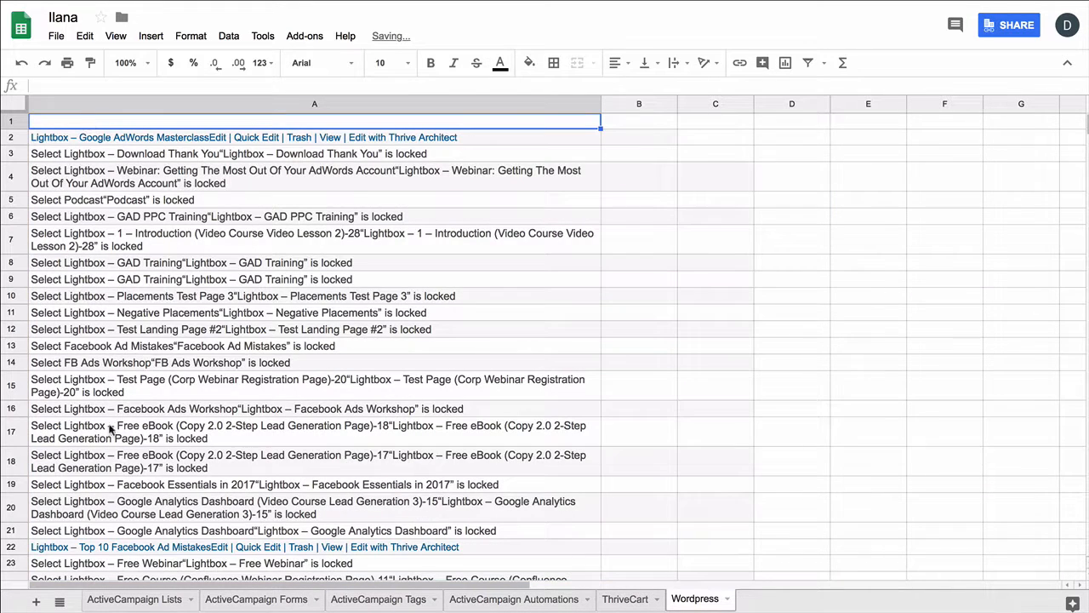
Copy the header row from the ActiveCampaign Lists sheet into row 1 of the Wordpress sheet.
{"action": "left_click", "coordinate": [625, 598]}
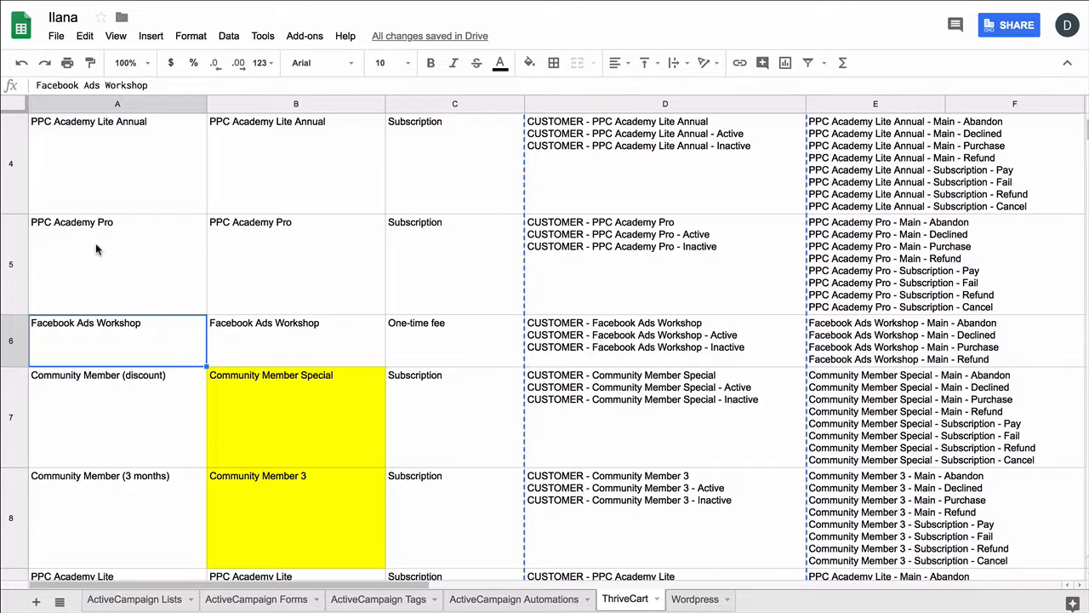
{"action": "scroll", "coordinate": [51, 184], "scroll_direction": "up", "scroll_amount": 5}
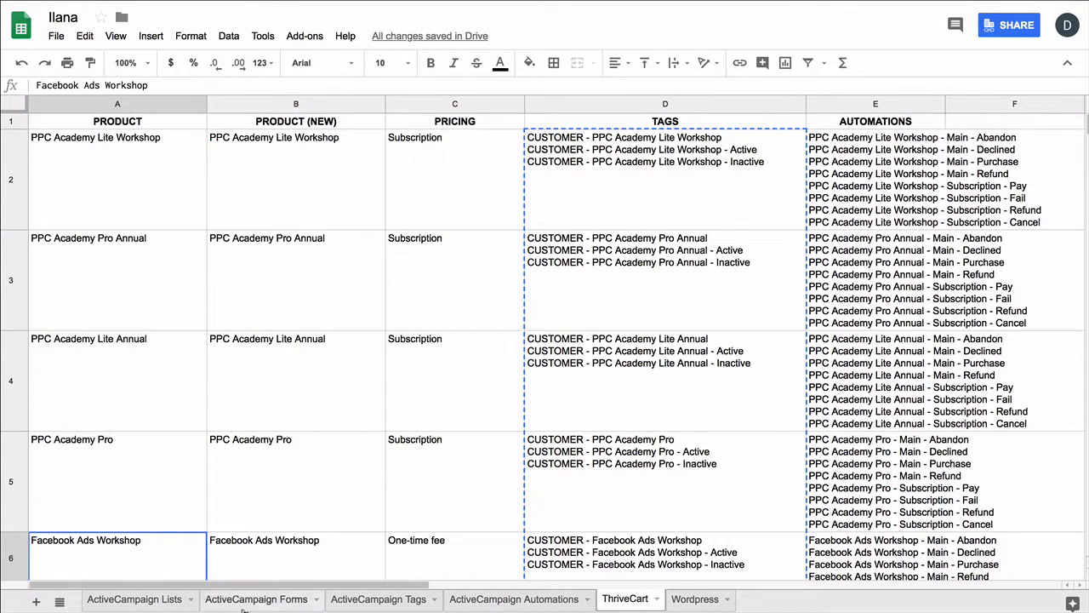
{"action": "left_click", "coordinate": [143, 599]}
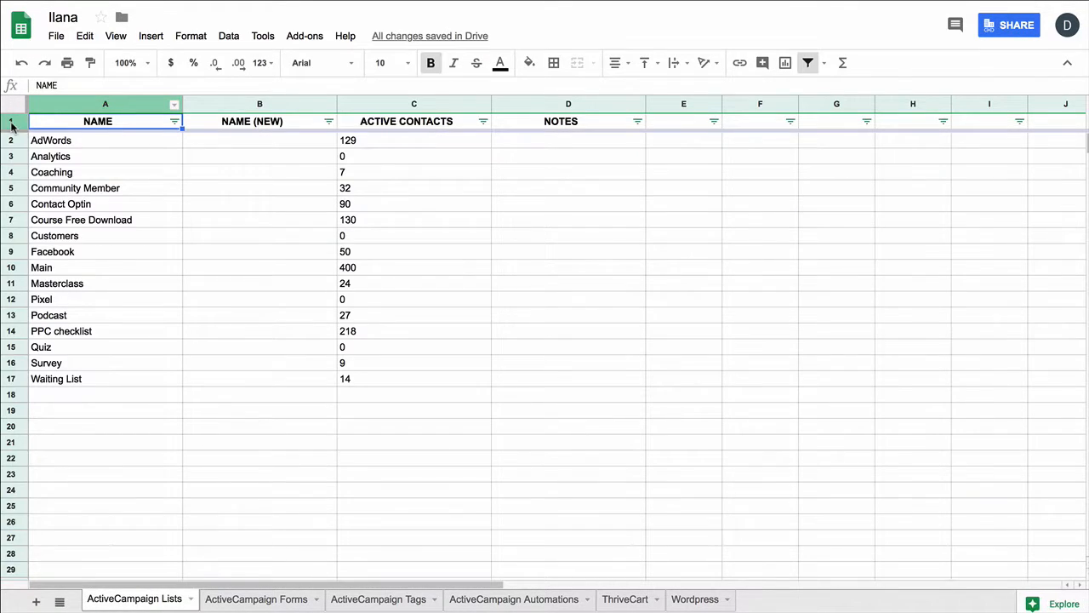
{"action": "left_click", "coordinate": [11, 121]}
{"action": "key", "text": "ctrl+c"}
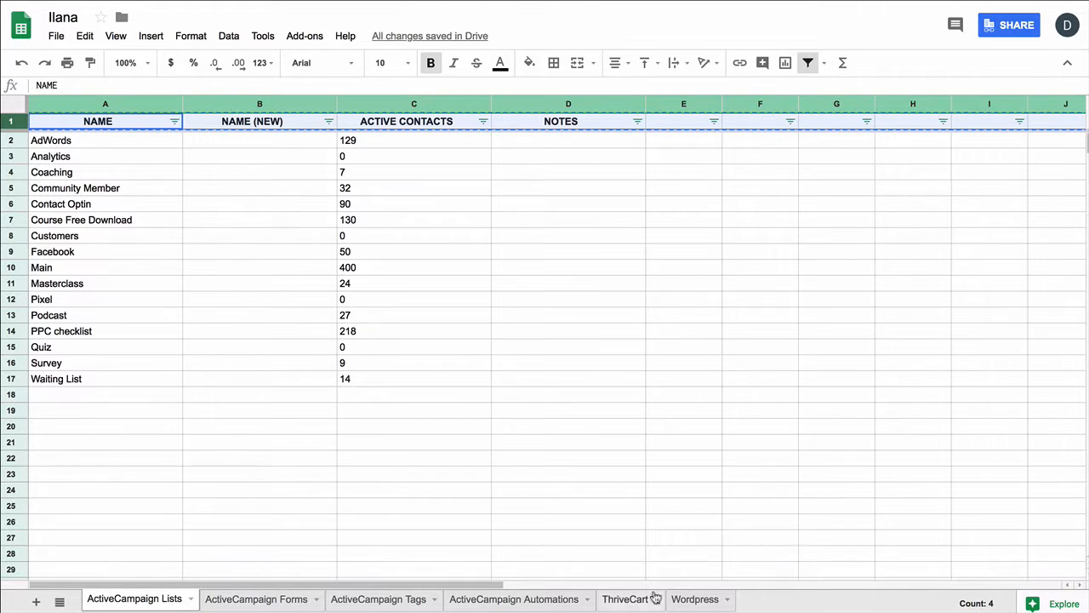
{"action": "left_click", "coordinate": [685, 599]}
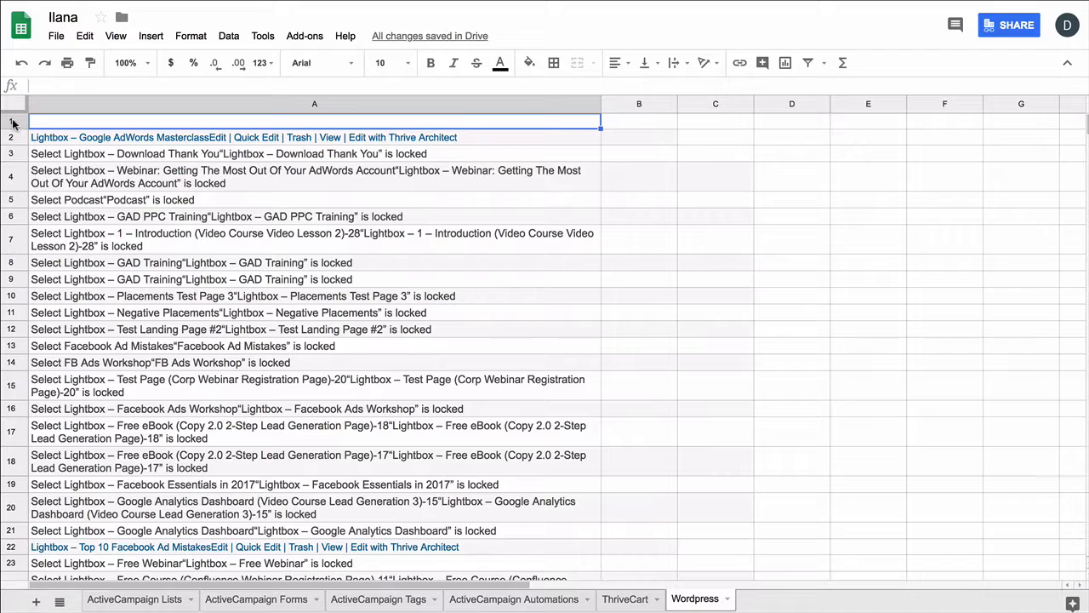
{"action": "left_click", "coordinate": [11, 122]}
{"action": "key", "text": "ctrl+v"}
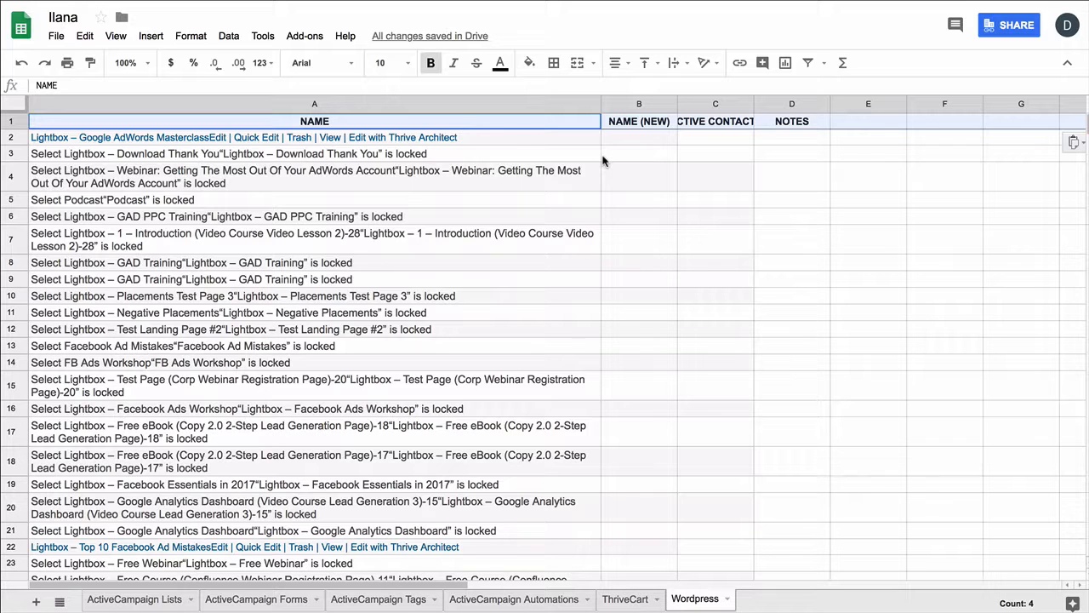
Widen column A of the Wordpress sheet until each lightbox name fits on one line.
{"action": "left_click_drag", "start_coordinate": [601, 104], "coordinate": [886, 104]}
{"action": "scroll", "coordinate": [666, 281], "scroll_direction": "down", "scroll_amount": 3}
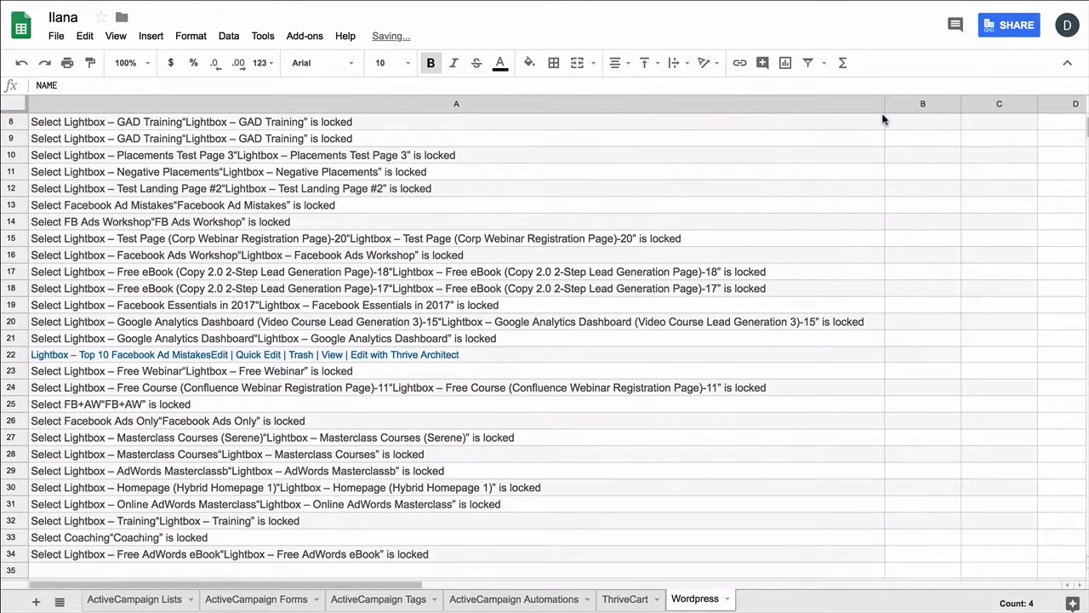
{"action": "scroll", "coordinate": [644, 178], "scroll_direction": "up", "scroll_amount": 3}
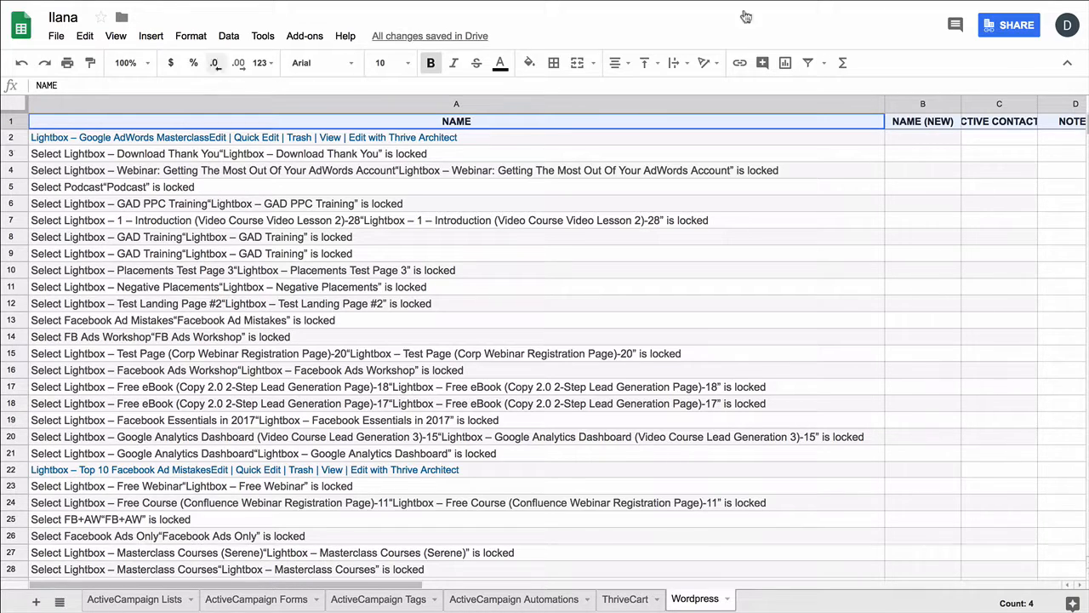
Remove the ACTIVE CONTACTS and NOTES headings from the Wordpress sheet's header row.
{"action": "left_click", "coordinate": [993, 123]}
{"action": "key", "text": "Delete"}
{"action": "key", "text": "Right"}
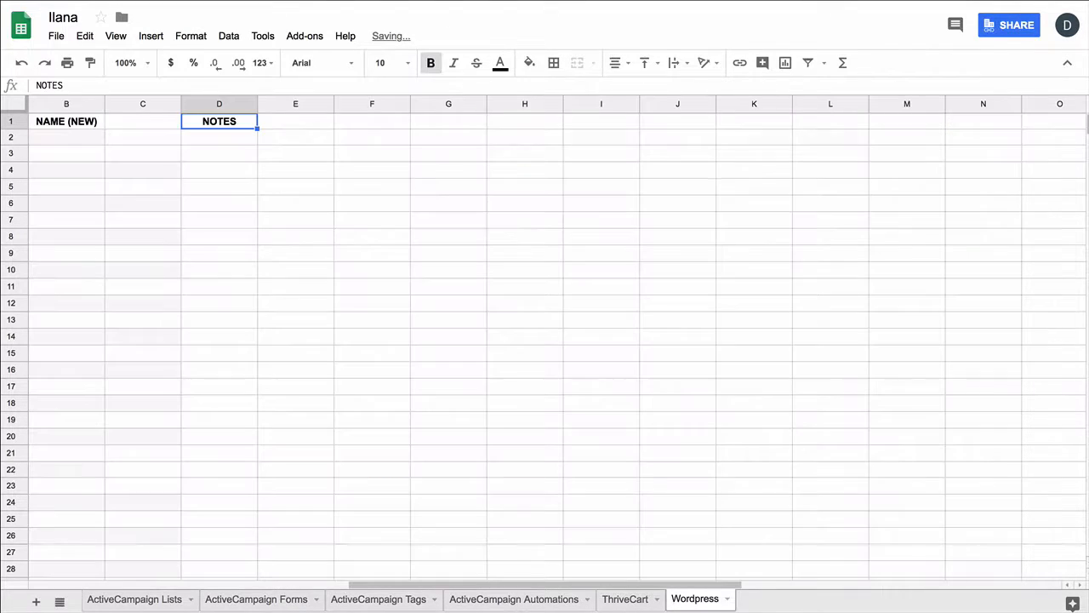
{"action": "key", "text": "Delete"}
{"action": "key", "text": "Left"}
Enter the headings LIST, LIST (NEW), TAGS and TAGS (NEW) in cells C1 through F1.
{"action": "type", "text": "LIST"}
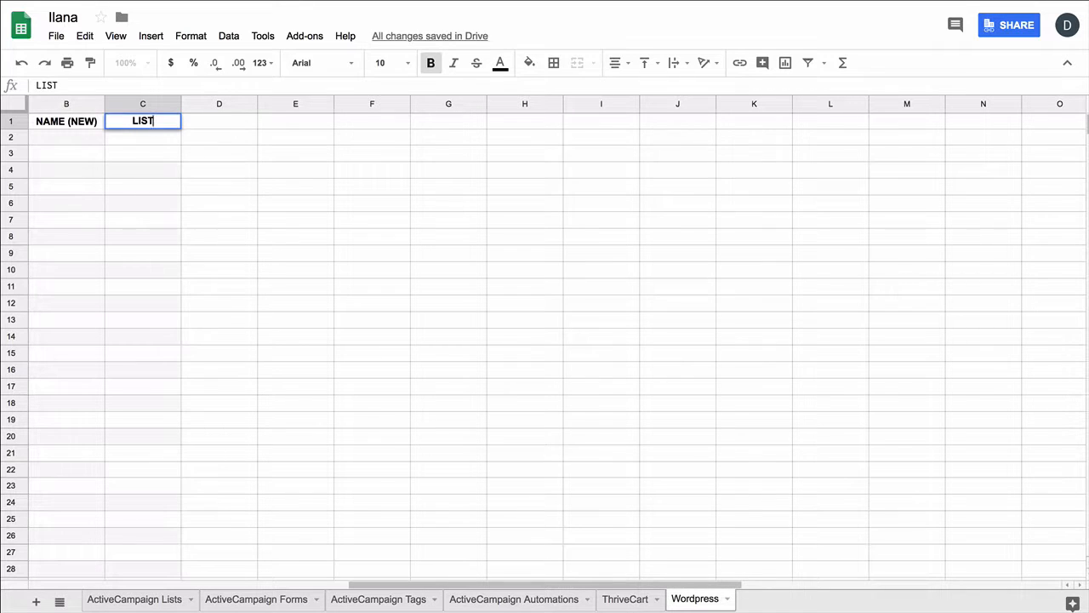
{"action": "key", "text": "Tab"}
{"action": "type", "text": "LIST (NEW)"}
{"action": "key", "text": "Tab"}
{"action": "type", "text": "Ta"}
{"action": "key", "text": "BackSpace"}
{"action": "type", "text": "AGS"}
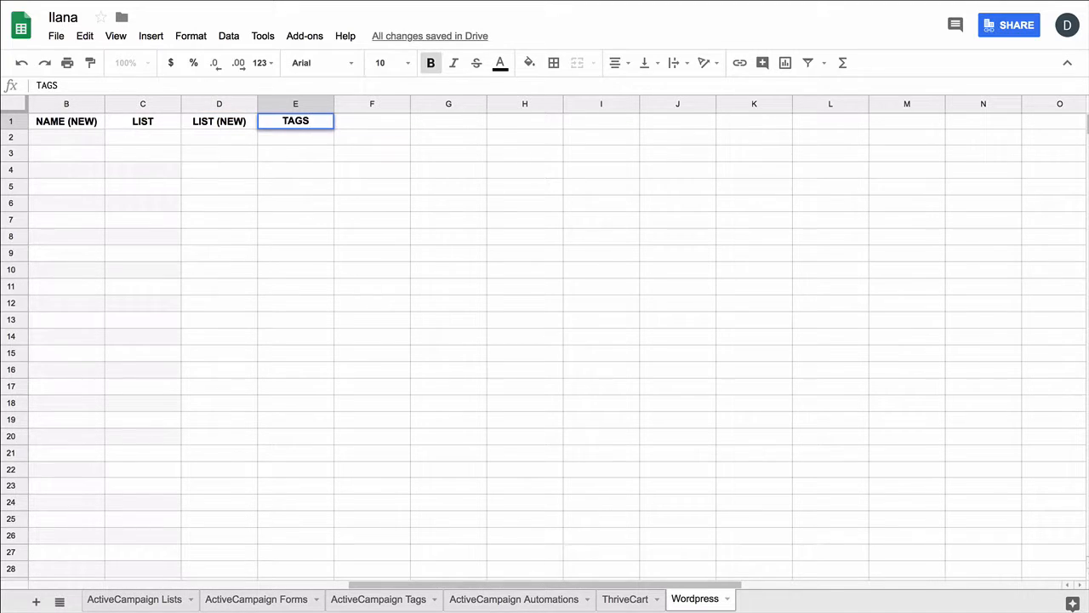
{"action": "key", "text": "Tab"}
{"action": "type", "text": "TAGS (NEW)"}
{"action": "key", "text": "Return"}
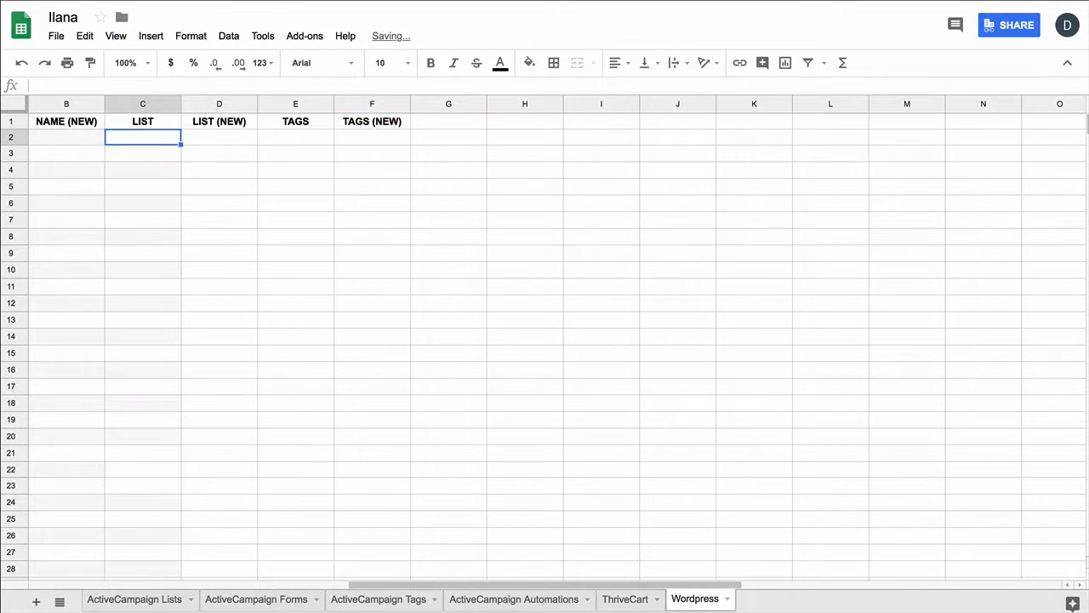
Review the lightbox names on the Wordpress sheet and the entries on the ActiveCampaign Automations and ThriveCart sheets.
{"action": "key", "text": "Left"}
{"action": "key", "text": "Left"}
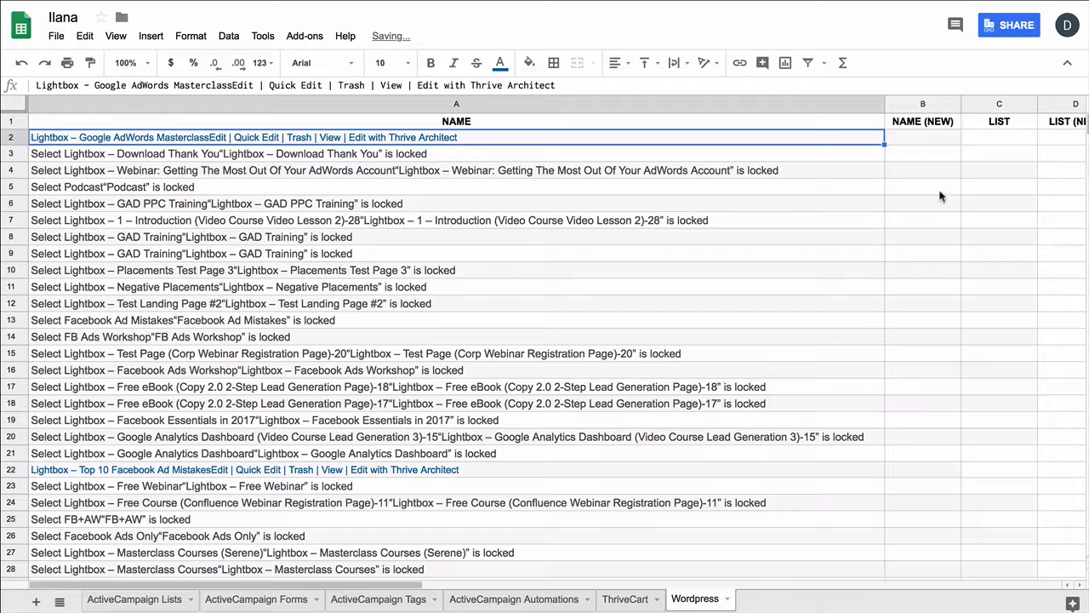
{"action": "scroll", "coordinate": [940, 187], "scroll_direction": "down", "scroll_amount": 3}
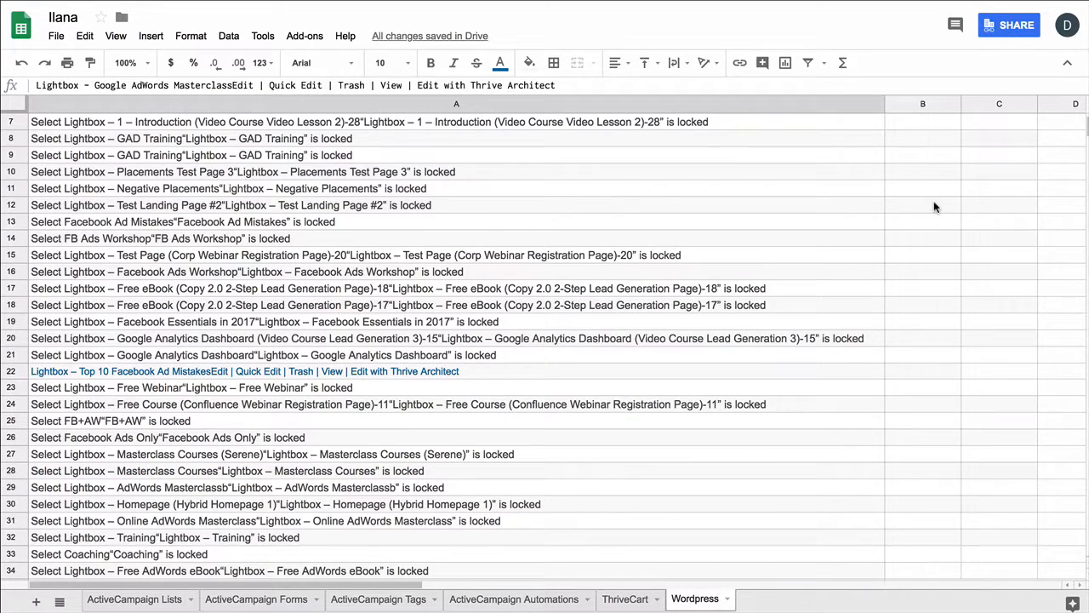
{"action": "scroll", "coordinate": [934, 201], "scroll_direction": "up", "scroll_amount": 3}
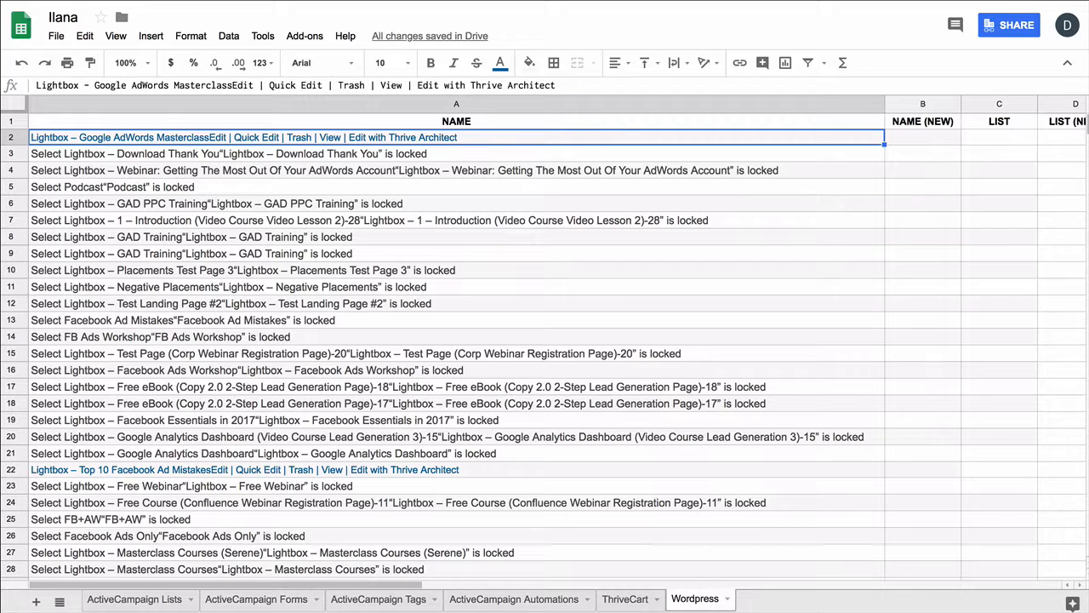
{"action": "left_click", "coordinate": [481, 601]}
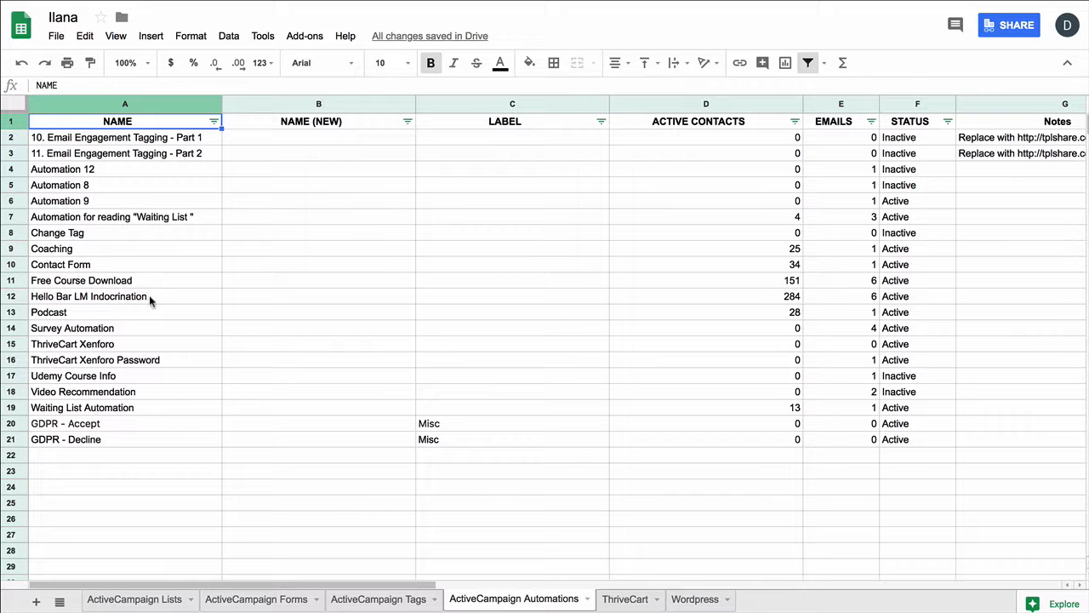
{"action": "left_click", "coordinate": [627, 602]}
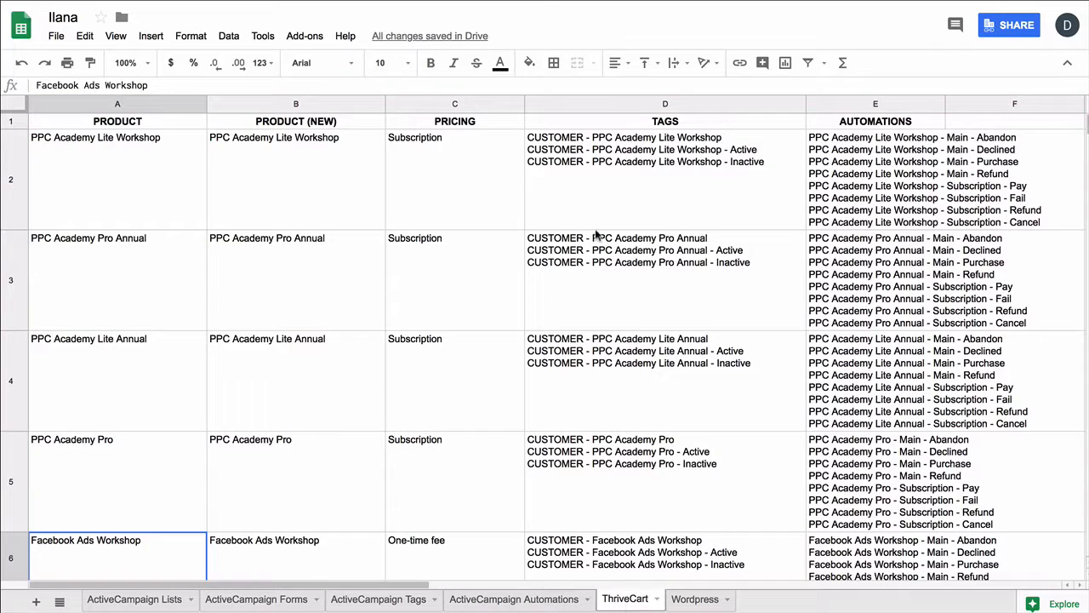
{"action": "scroll", "coordinate": [838, 359], "scroll_direction": "down", "scroll_amount": 3}
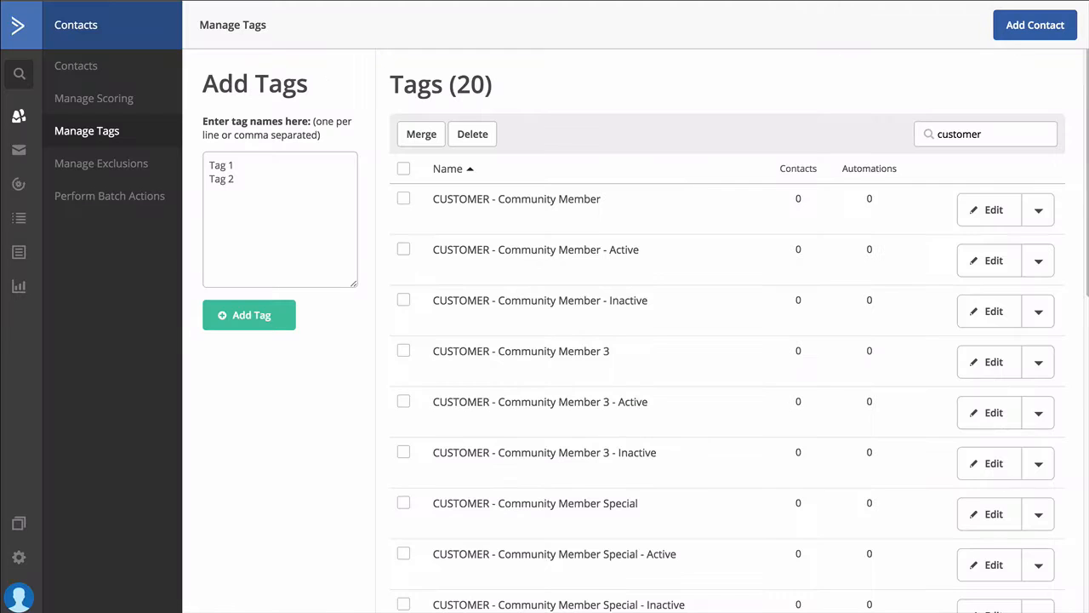
Check the label filter options for ActiveCampaign automations and the planned automation names for PPC Academy Lite Workshop on the ThriveCart sheet.
{"action": "left_click", "coordinate": [30, 191]}
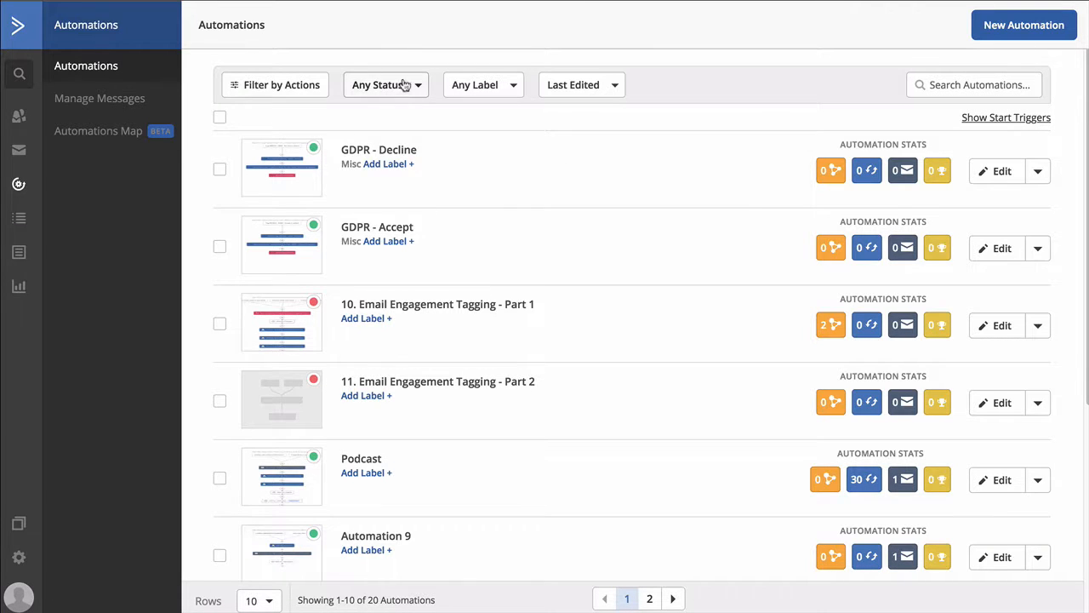
{"action": "left_click", "coordinate": [486, 92]}
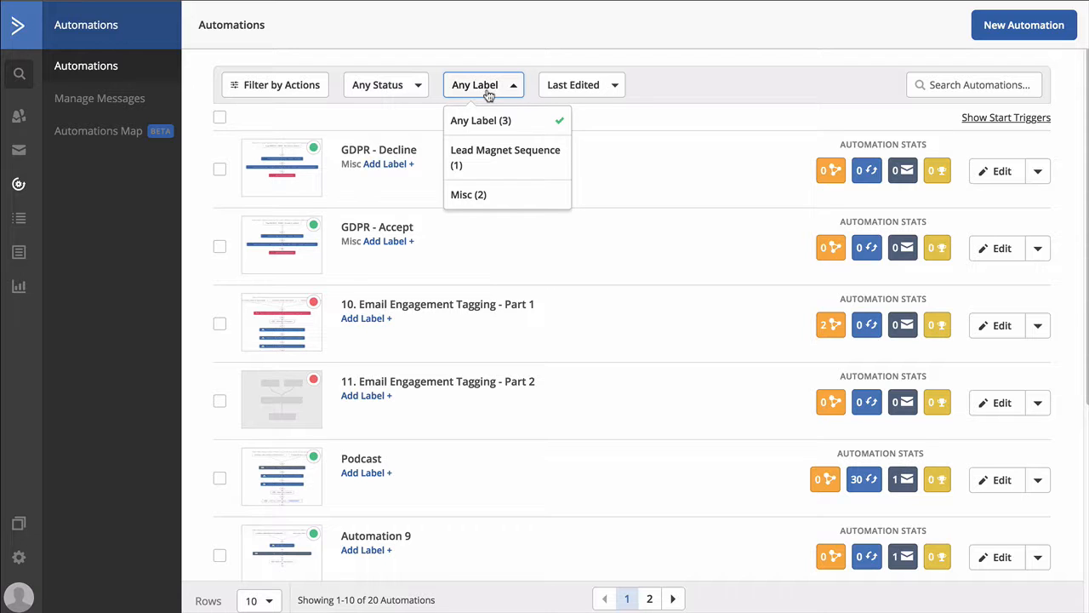
{"action": "left_click", "coordinate": [489, 94]}
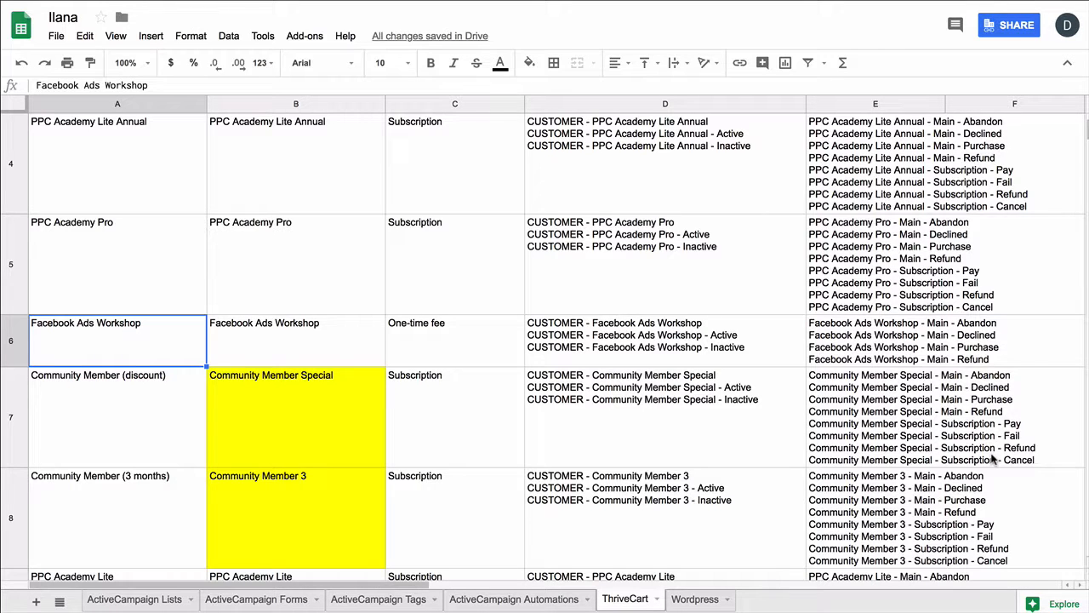
{"action": "scroll", "coordinate": [920, 423], "scroll_direction": "up", "scroll_amount": 3}
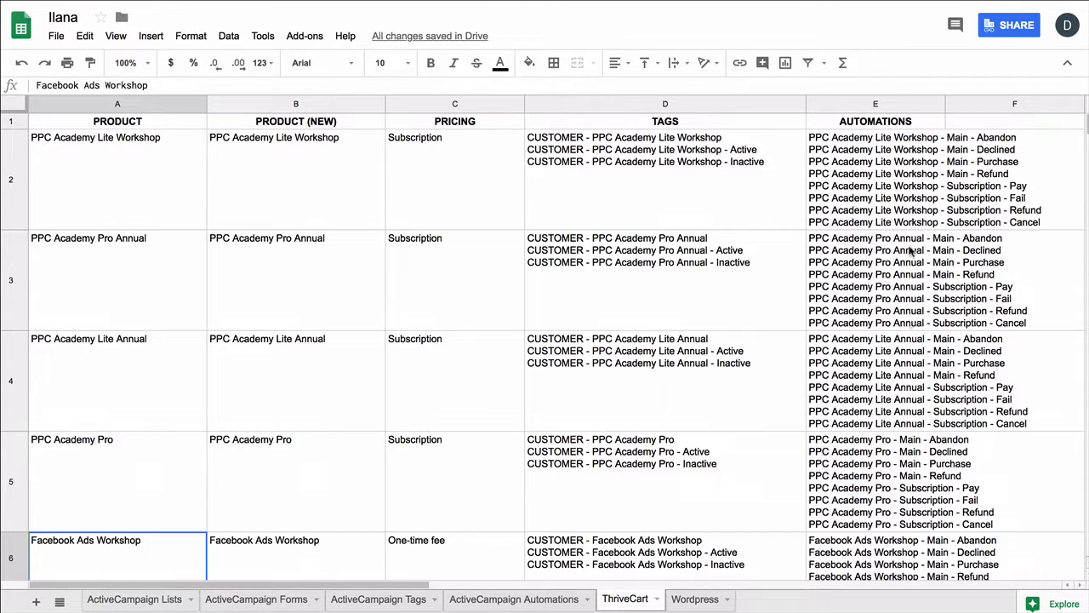
{"action": "left_click", "coordinate": [896, 155]}
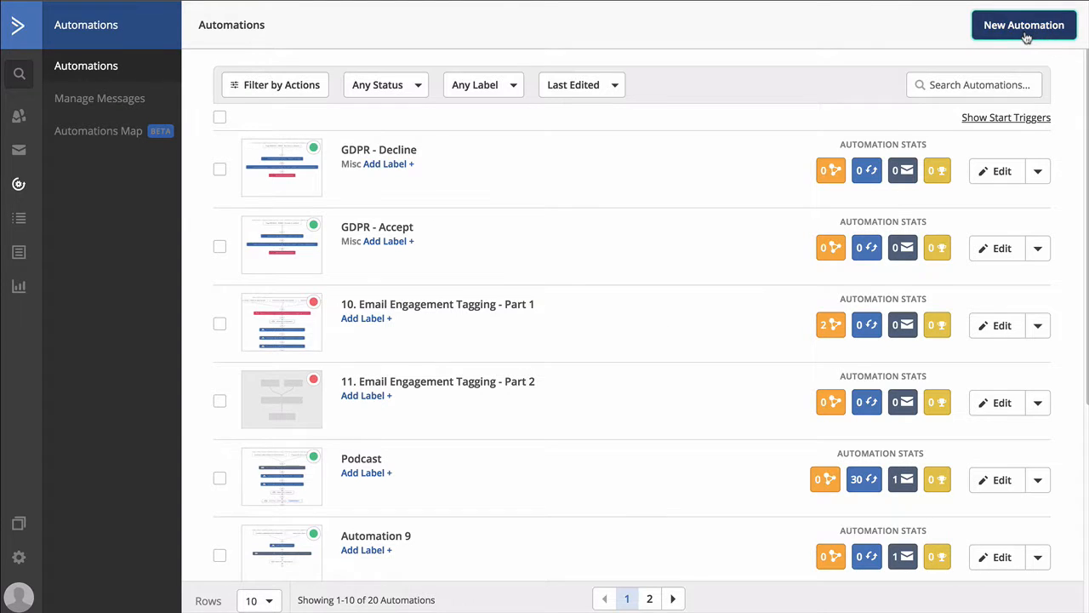
Create a new ActiveCampaign automation from scratch without a trigger or a first action.
{"action": "left_click", "coordinate": [1025, 32]}
{"action": "left_click", "coordinate": [432, 237]}
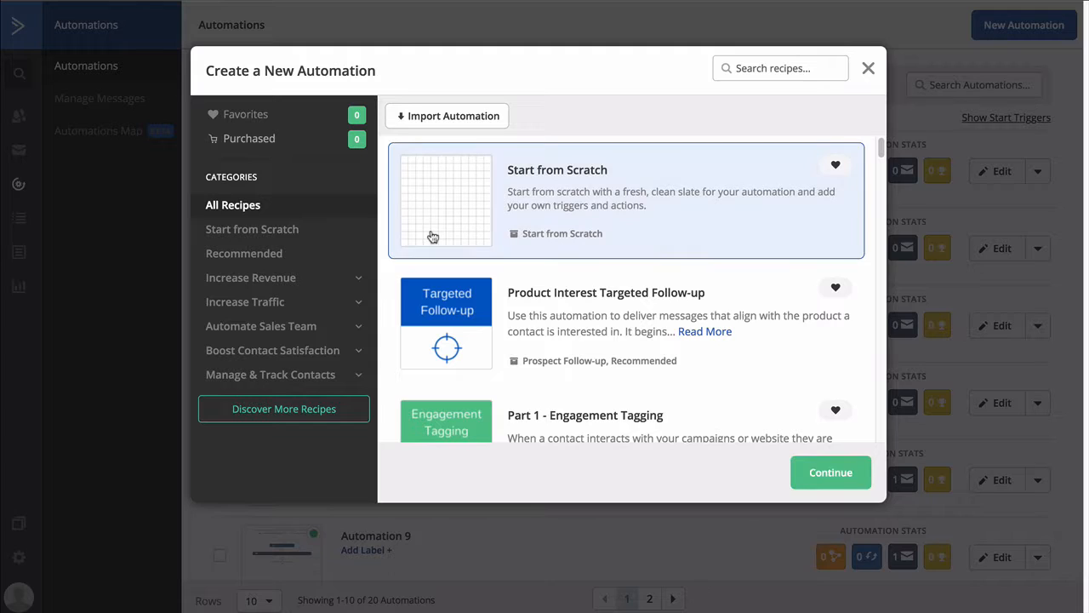
{"action": "left_click", "coordinate": [822, 477]}
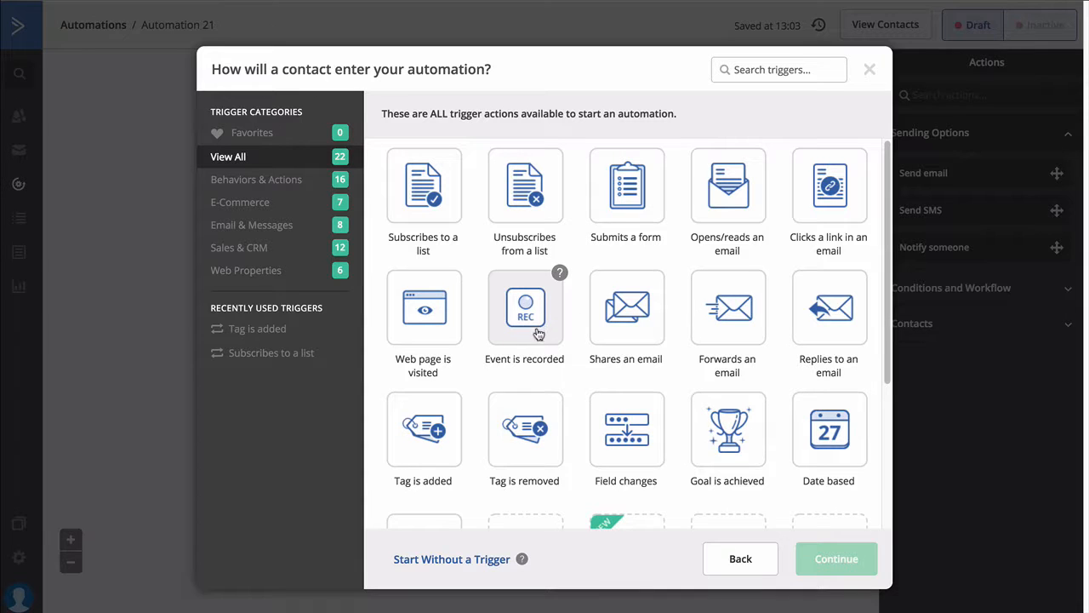
{"action": "left_click", "coordinate": [482, 559]}
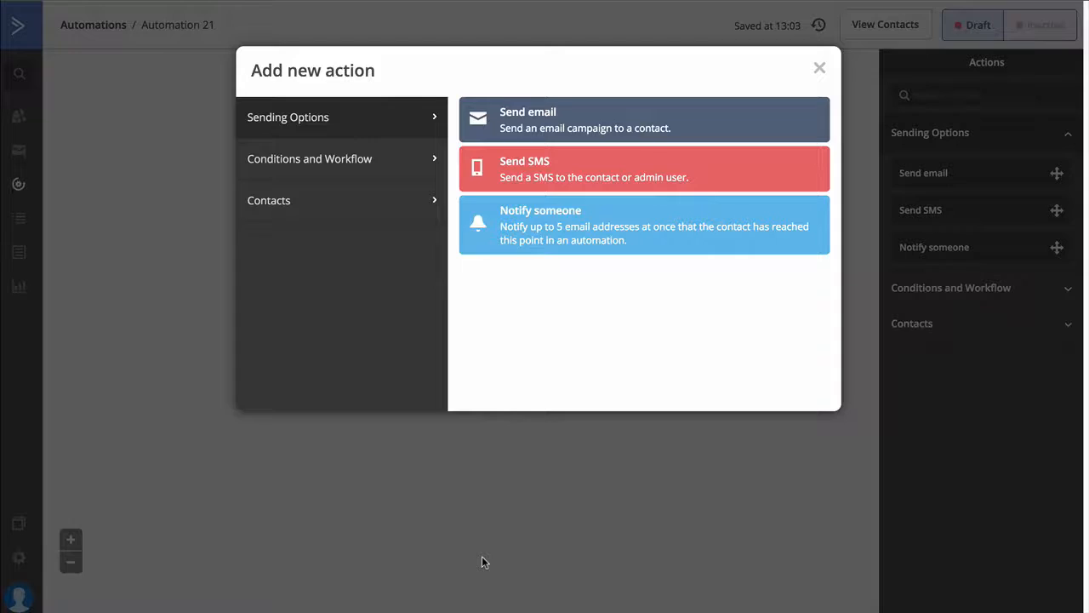
{"action": "left_click", "coordinate": [820, 68]}
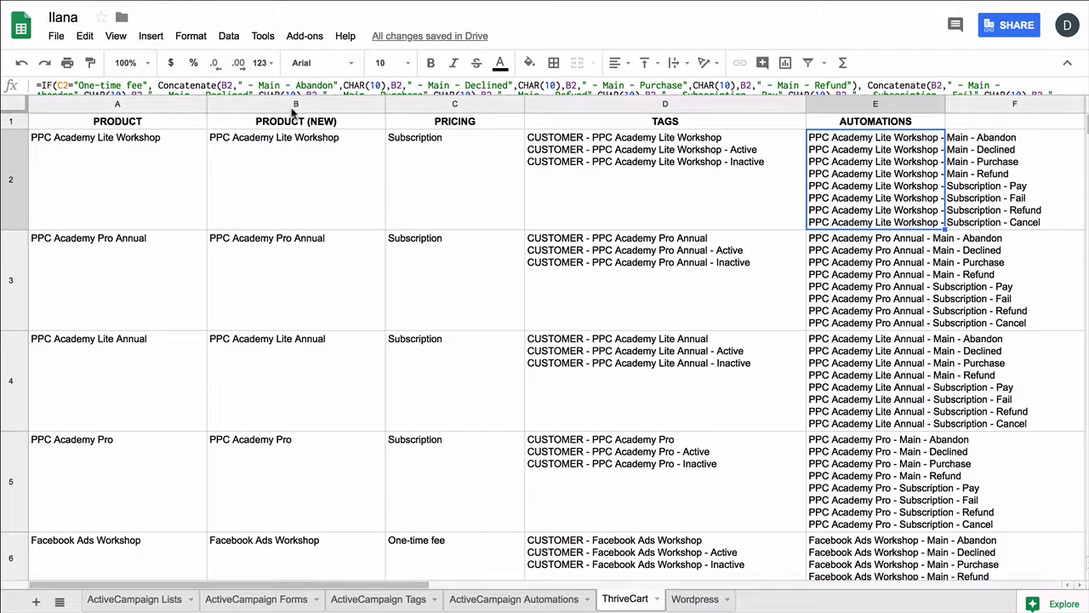
{"action": "left_click", "coordinate": [981, 188]}
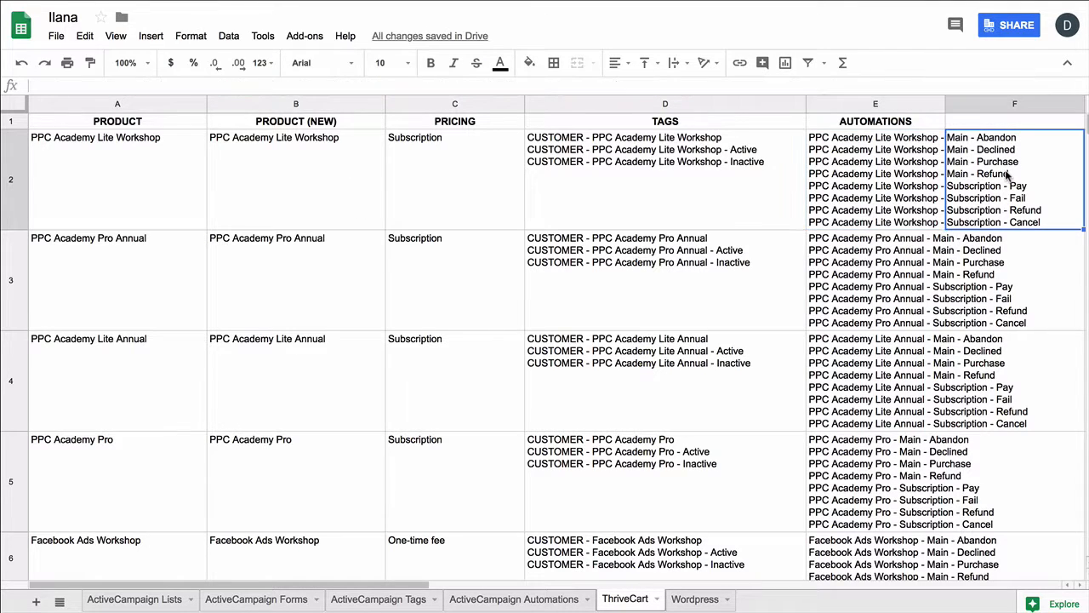
{"action": "left_click", "coordinate": [164, 86]}
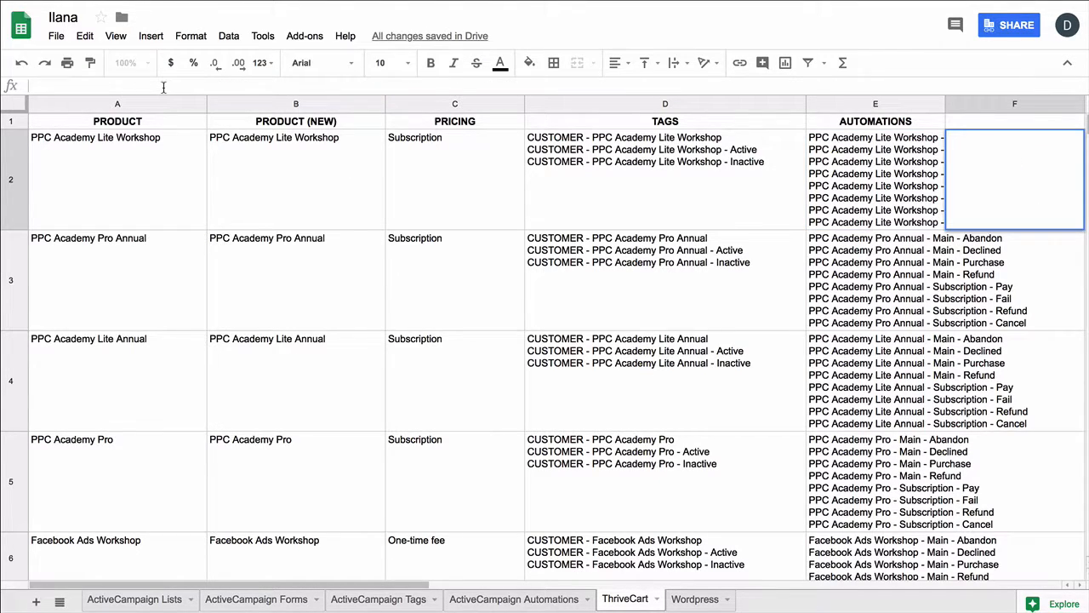
{"action": "type", "text": "PPC"}
{"action": "type", "text": " Ace"}
{"action": "type", "text": "a"}
{"action": "type", "text": "demy - Lits"}
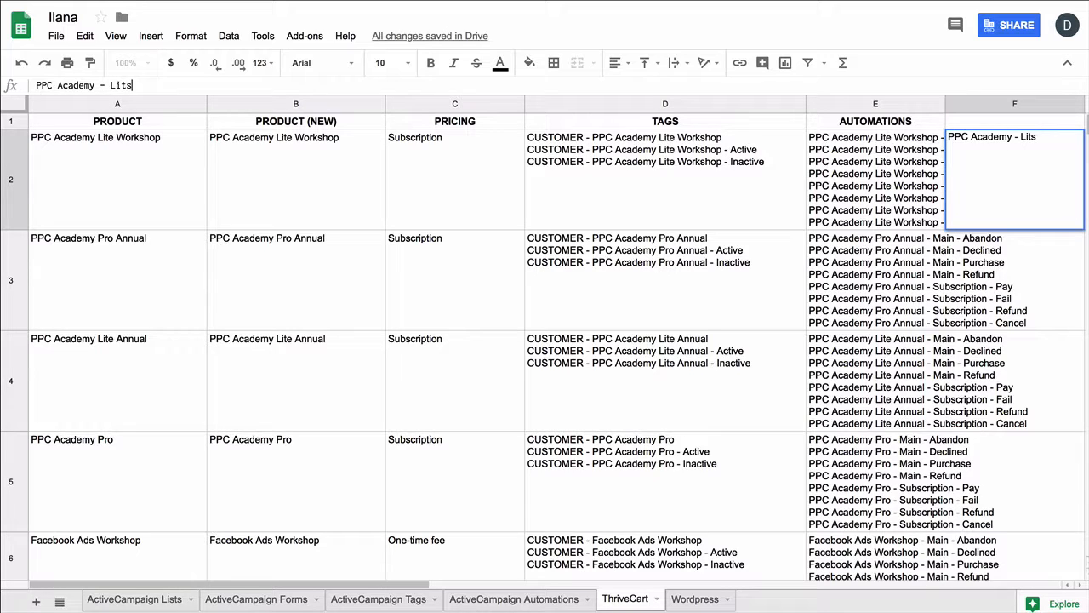
{"action": "key", "text": "BackSpace"}
{"action": "key", "text": "BackSpace"}
{"action": "key", "text": "BackSpace"}
{"action": "key", "text": "BackSpace"}
{"action": "type", "text": "Lite"}
{"action": "key", "text": "Escape"}
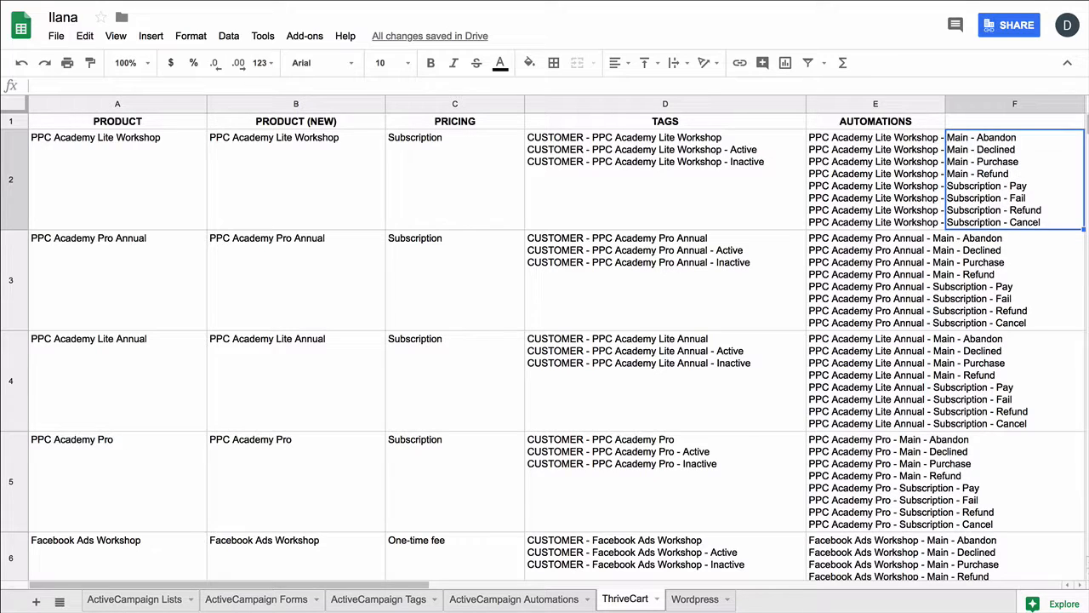
Strip the quotation marks from cell E2's automation names with the online Replace text tool and copy the Main - Abandon name.
{"action": "left_click", "coordinate": [808, 190]}
{"action": "key", "text": "ctrl+c"}
{"action": "key", "text": "alt+Tab"}
{"action": "left_click", "coordinate": [606, 269]}
{"action": "key", "text": "ctrl+a"}
{"action": "key", "text": "ctrl+v"}
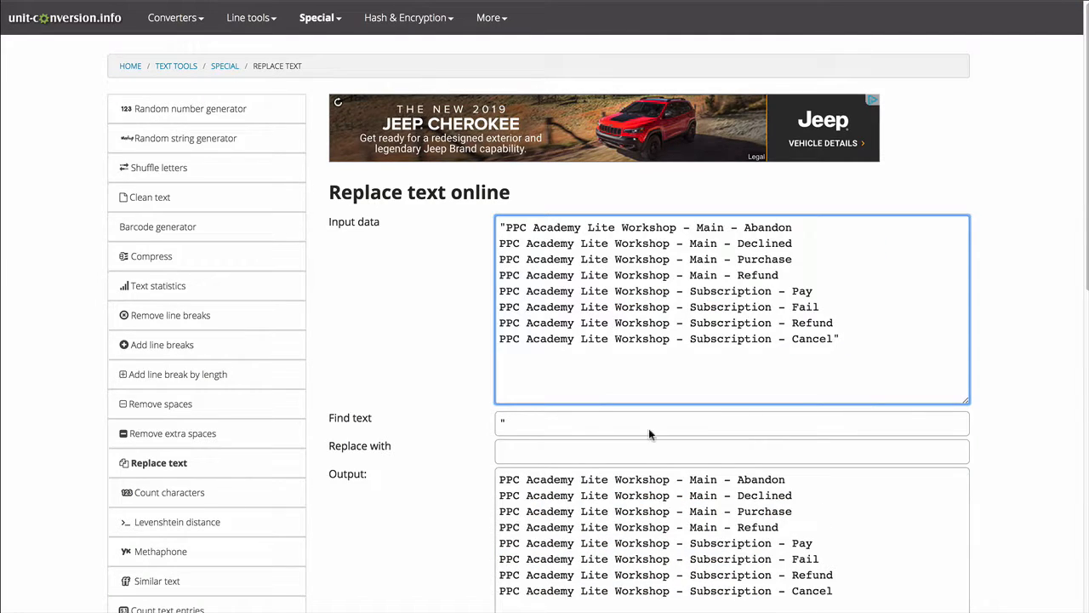
{"action": "left_click_drag", "start_coordinate": [792, 482], "coordinate": [498, 479]}
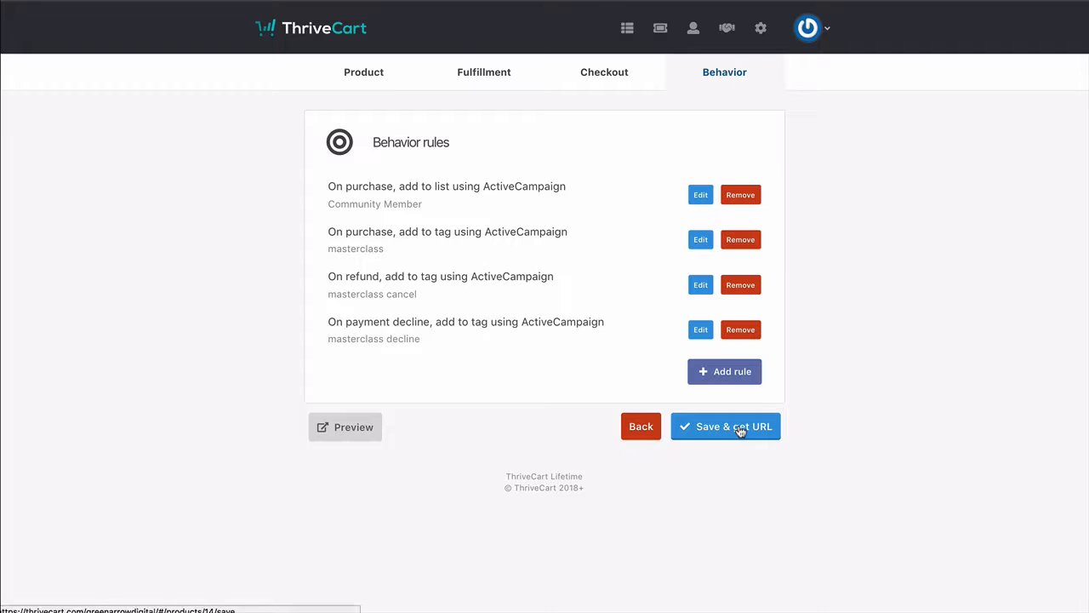
Start a new behavior rule in ThriveCart and set its condition to abandons the cart.
{"action": "left_click", "coordinate": [721, 371]}
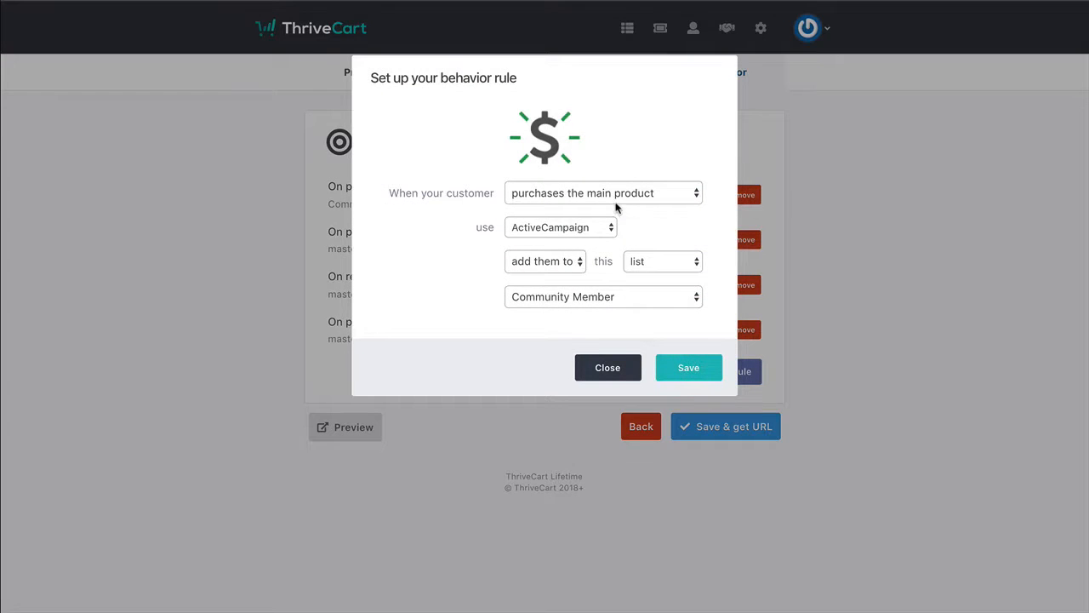
{"action": "left_click", "coordinate": [644, 196]}
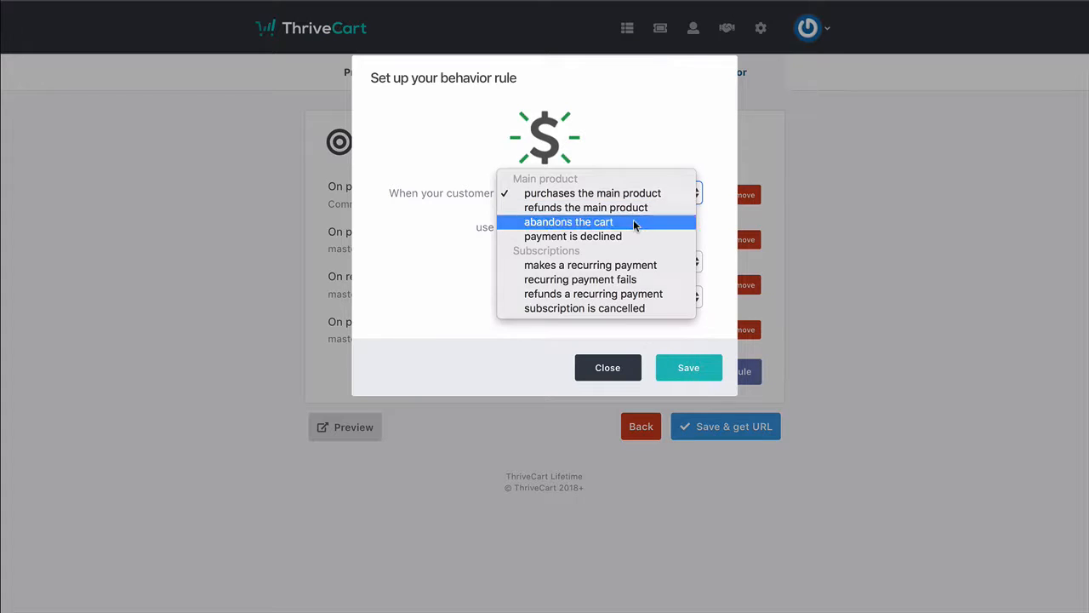
{"action": "left_click", "coordinate": [634, 224]}
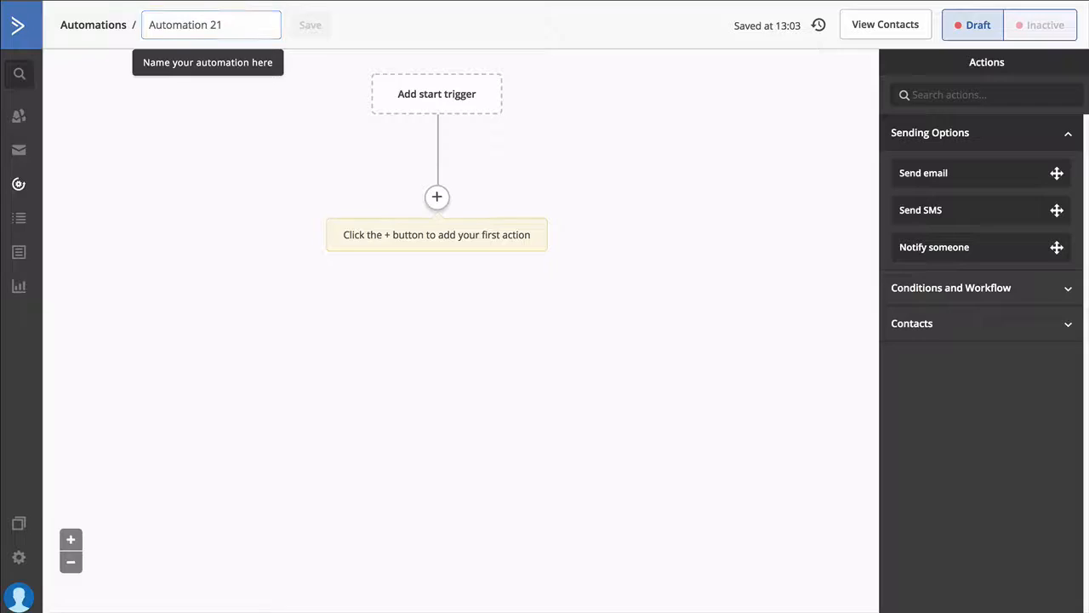
Rename the new ActiveCampaign automation to PPC Academy Lite Workshop - Main - Abandon and save the name.
{"action": "left_click", "coordinate": [275, 34]}
{"action": "key", "text": "ctrl+v"}
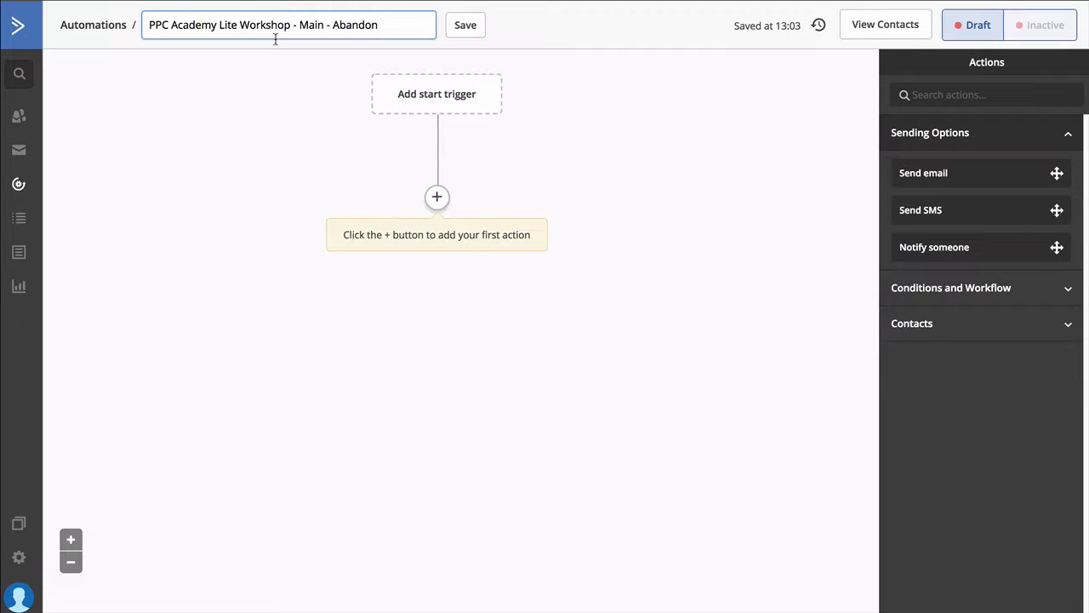
{"action": "left_click", "coordinate": [465, 32]}
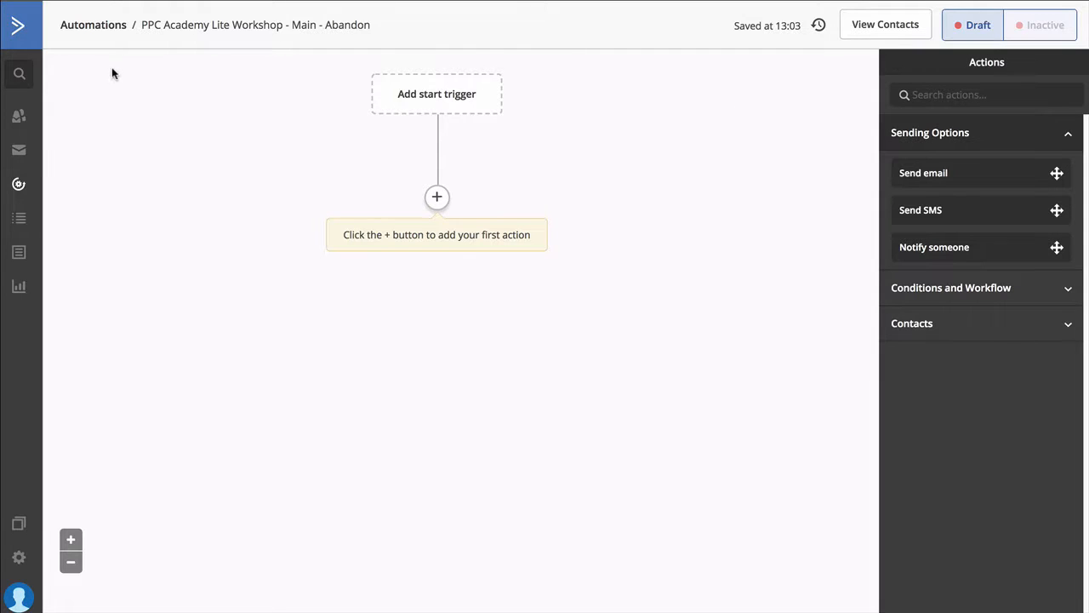
Create an orange CUSTOMER label for the PPC Academy Lite Workshop - Main - Abandon automation and make the automation active.
{"action": "left_click", "coordinate": [20, 193]}
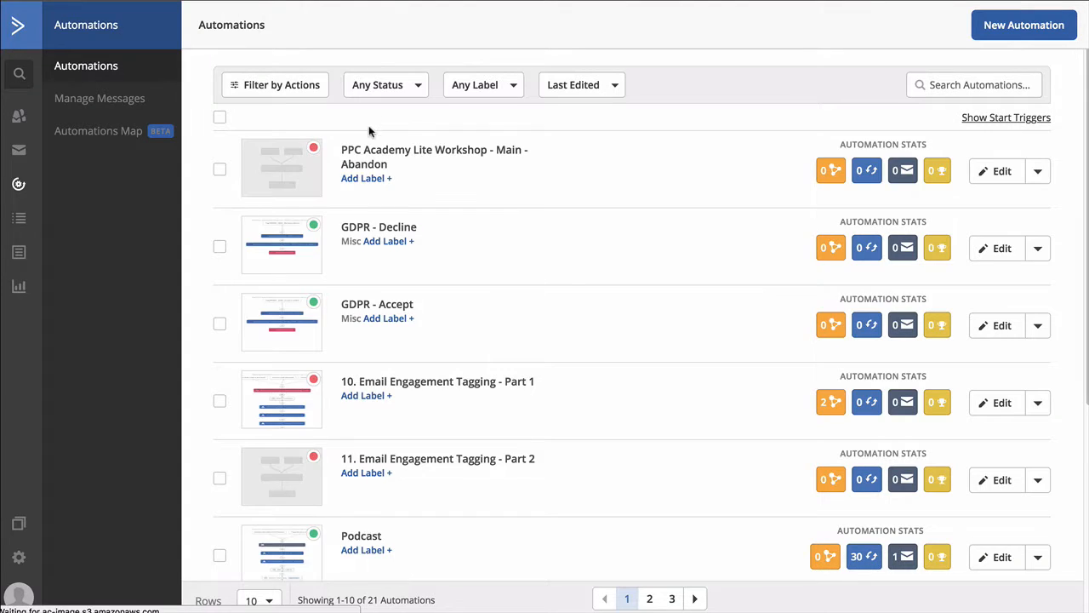
{"action": "left_click", "coordinate": [353, 180]}
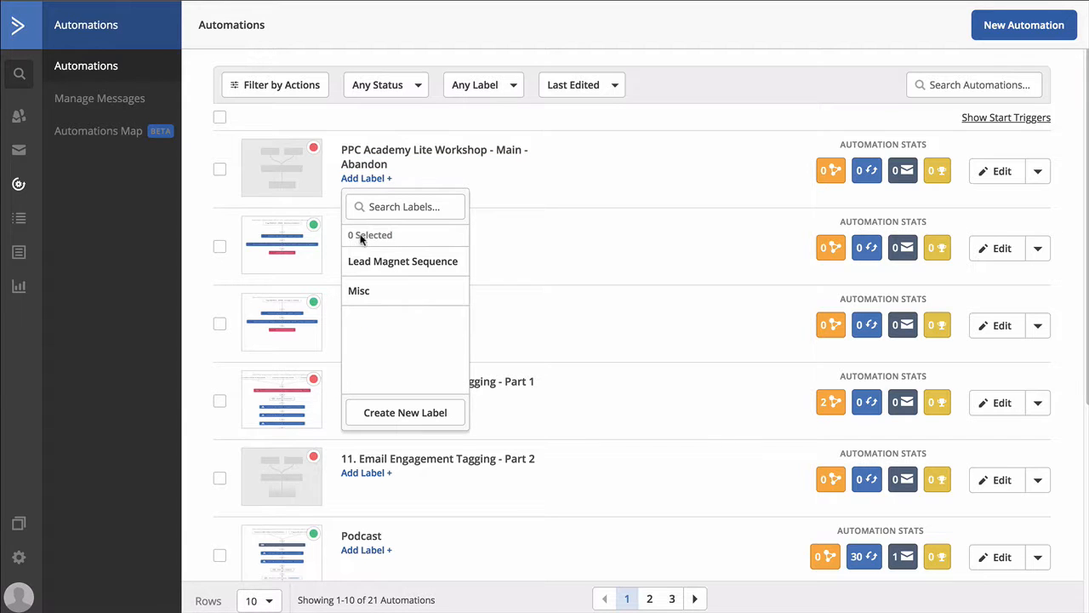
{"action": "left_click", "coordinate": [391, 410]}
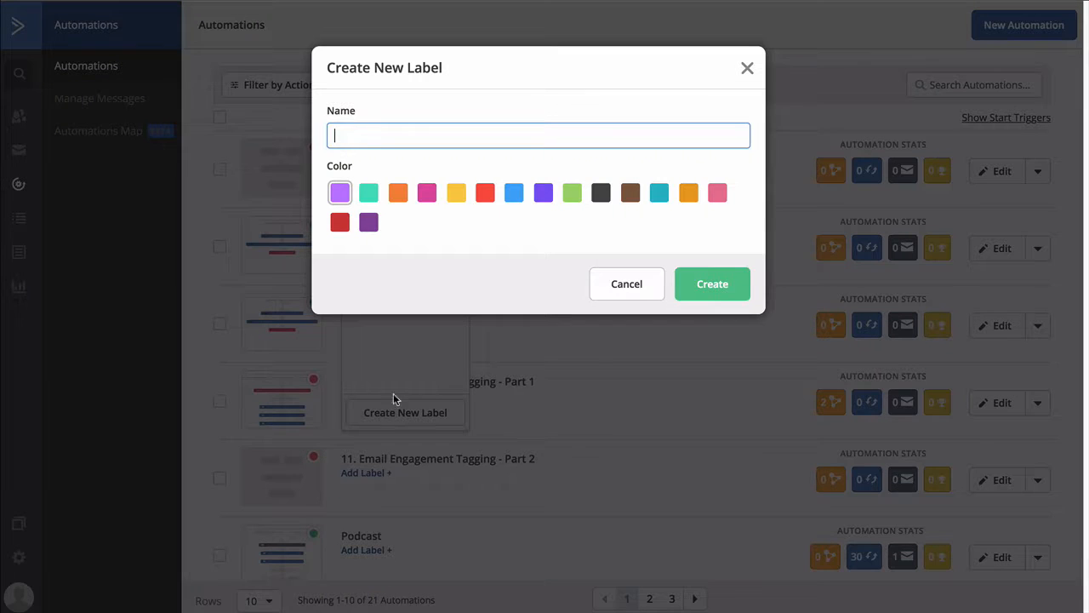
{"action": "type", "text": "CUSTOMER"}
{"action": "left_click", "coordinate": [399, 201]}
{"action": "left_click", "coordinate": [399, 201]}
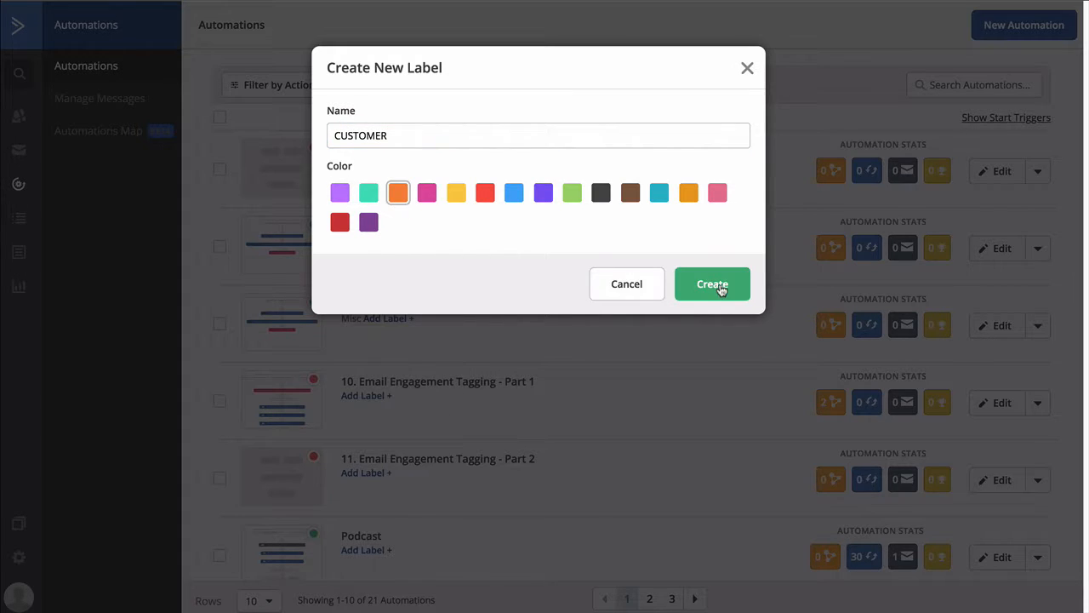
{"action": "left_click", "coordinate": [722, 286]}
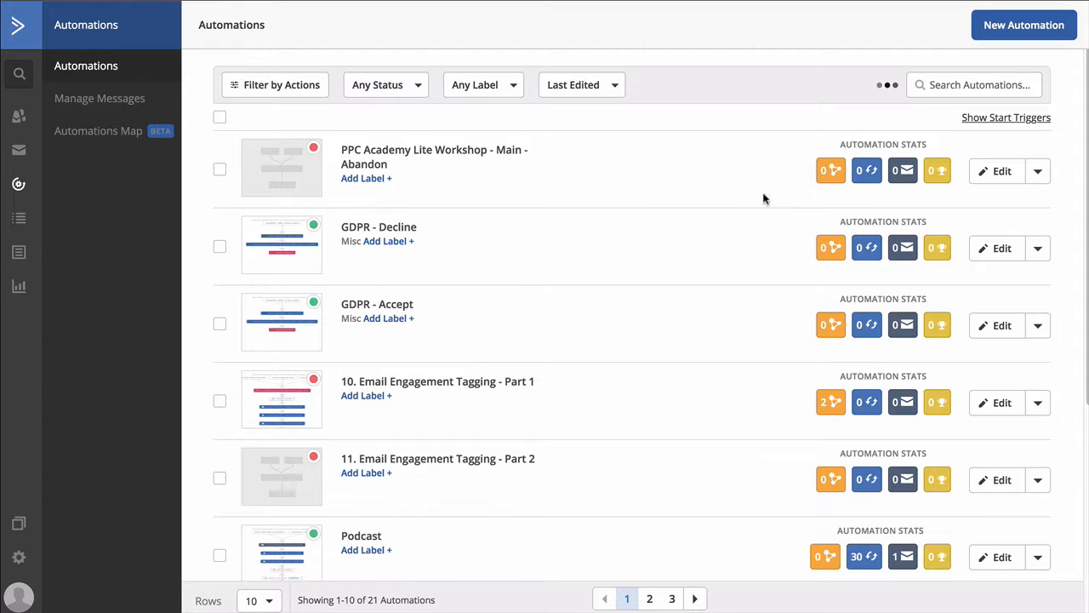
{"action": "left_click", "coordinate": [1038, 171]}
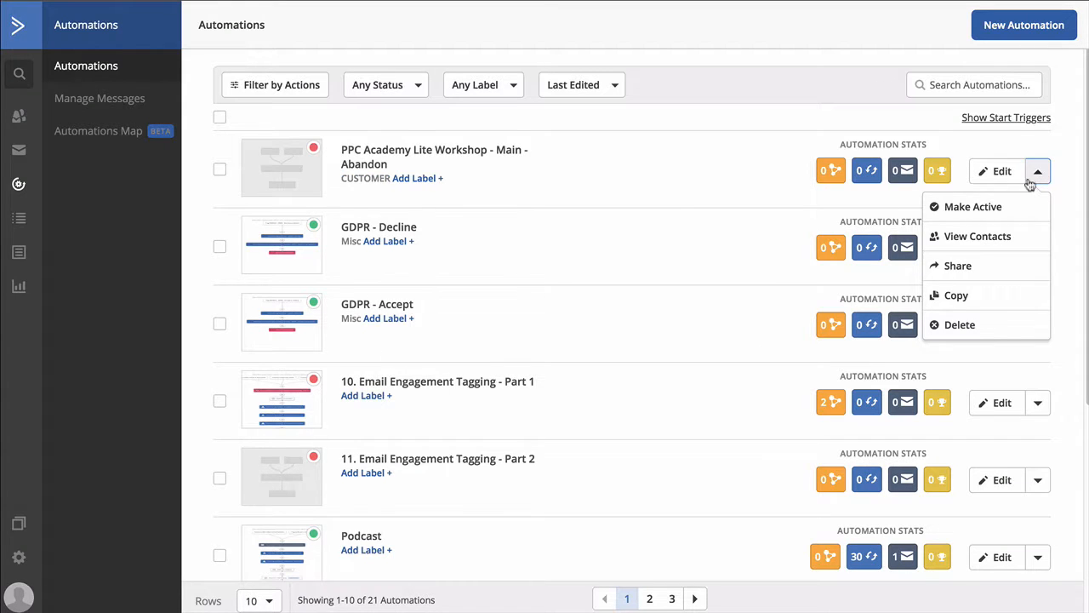
{"action": "left_click", "coordinate": [979, 207]}
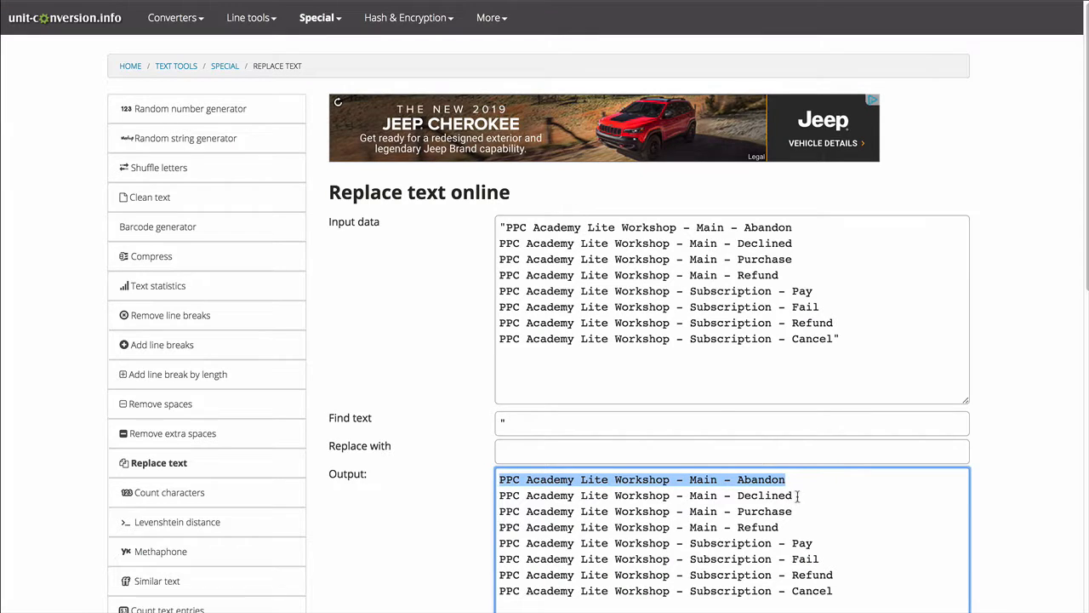
Copy PPC Academy Lite Workshop - Main - Declined from the Replace text output and close ThriveCart's behavior rule without saving.
{"action": "left_click_drag", "start_coordinate": [796, 496], "coordinate": [501, 493]}
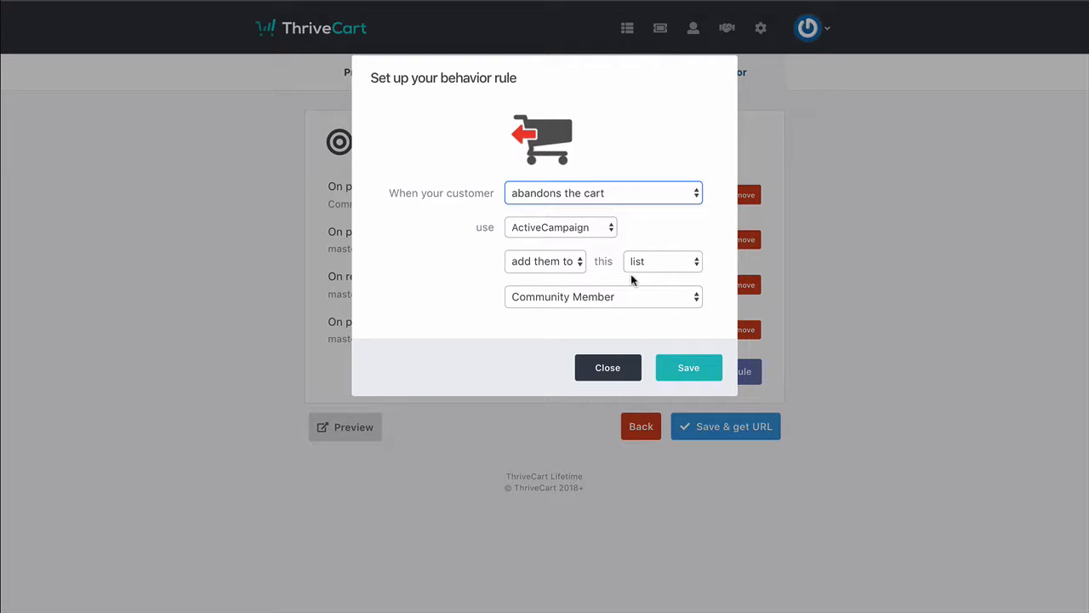
{"action": "left_click", "coordinate": [604, 368]}
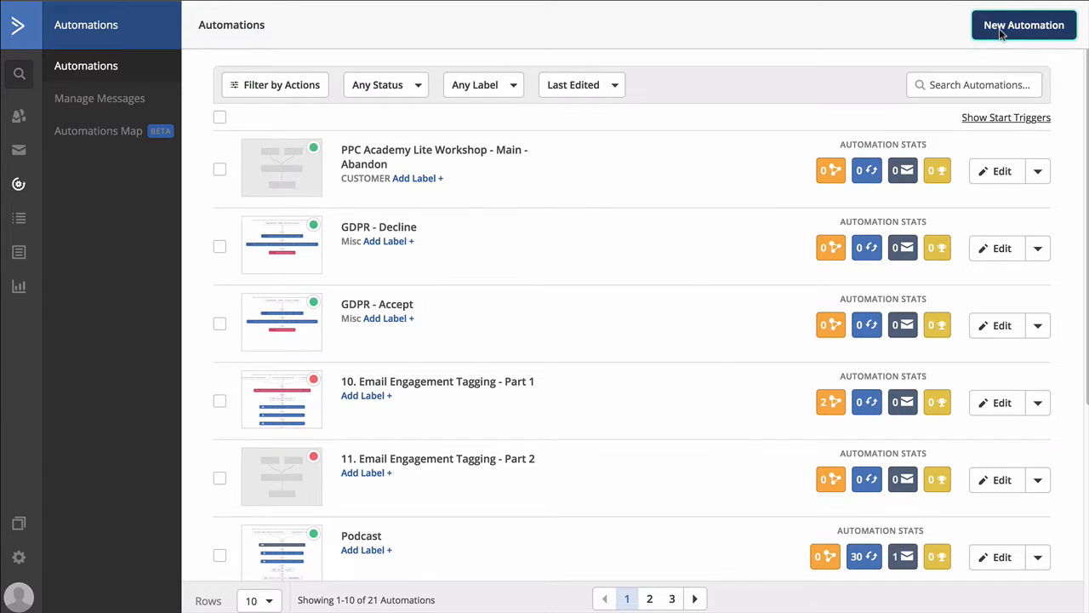
Create an automation from scratch without a trigger and name it PPC Academy Lite Workshop - Main - Declined.
{"action": "left_click", "coordinate": [999, 28]}
{"action": "left_click", "coordinate": [470, 226]}
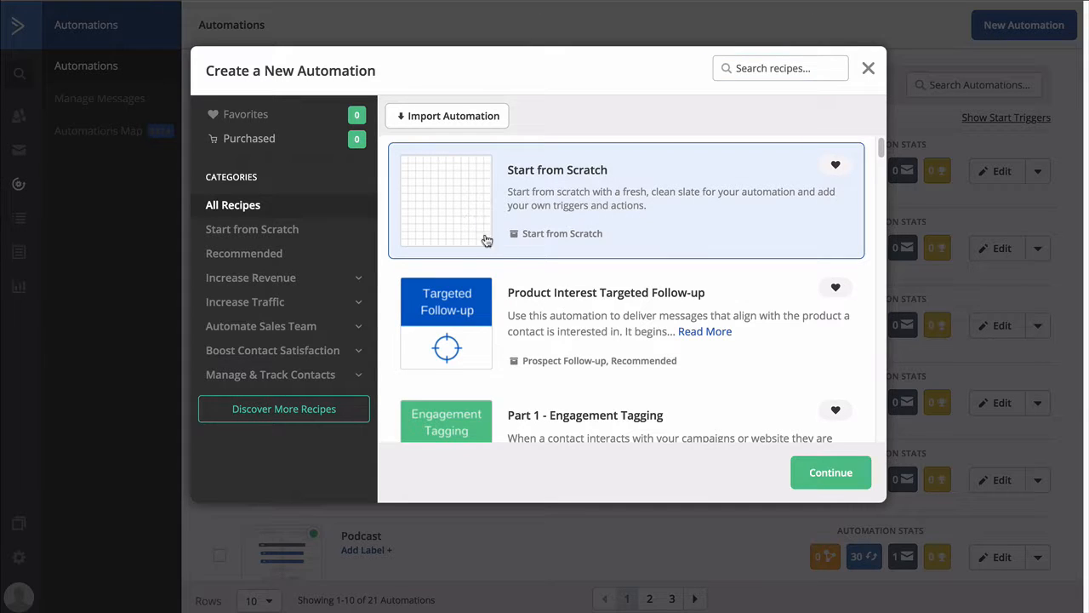
{"action": "left_click", "coordinate": [848, 463]}
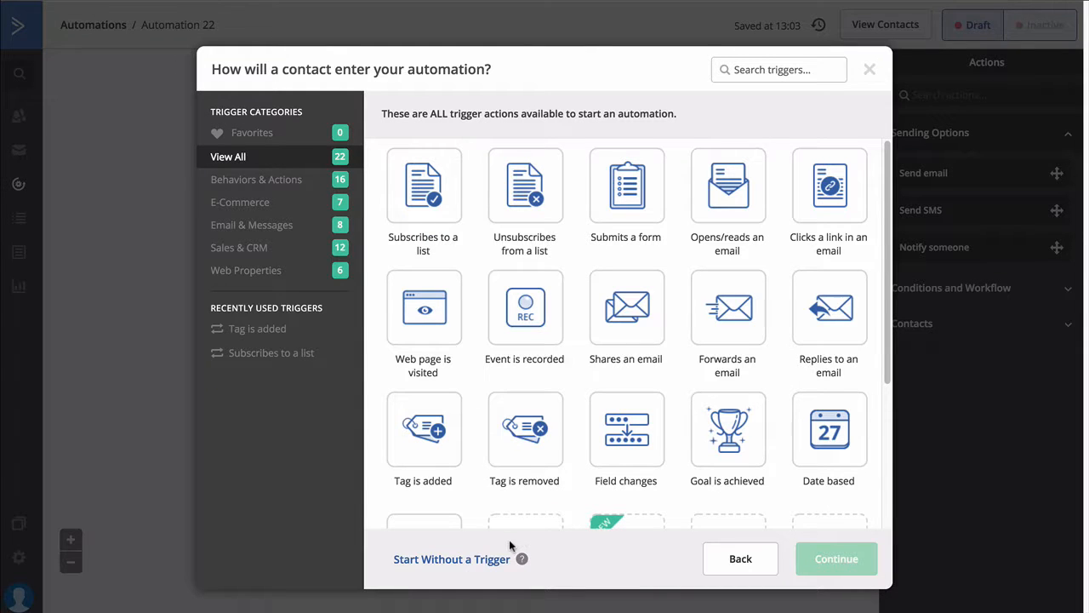
{"action": "left_click", "coordinate": [496, 560]}
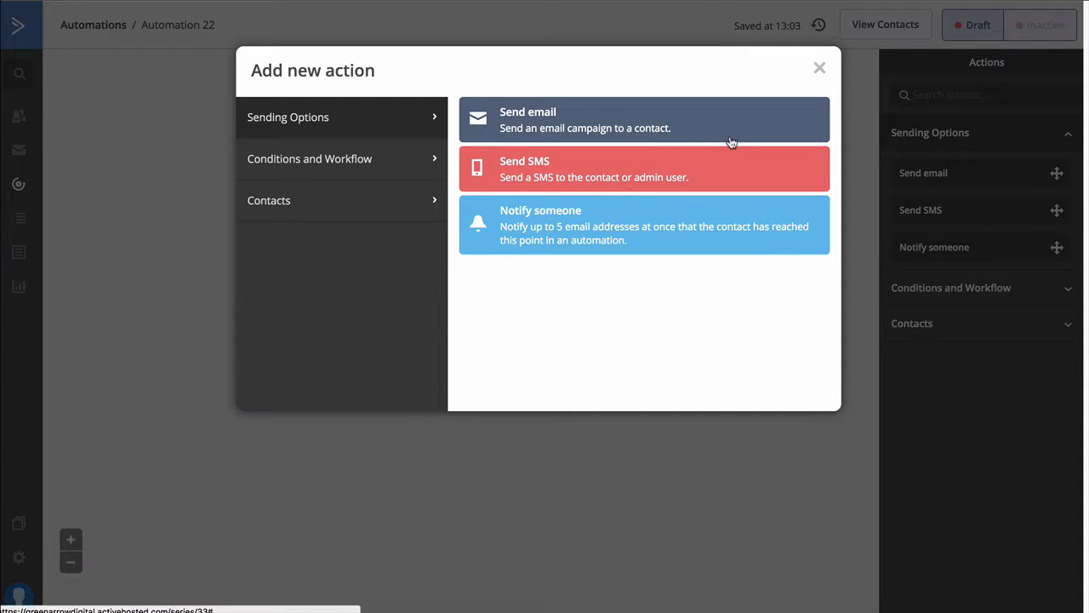
{"action": "left_click", "coordinate": [817, 69]}
{"action": "key", "text": "ctrl+a"}
{"action": "key", "text": "ctrl+v"}
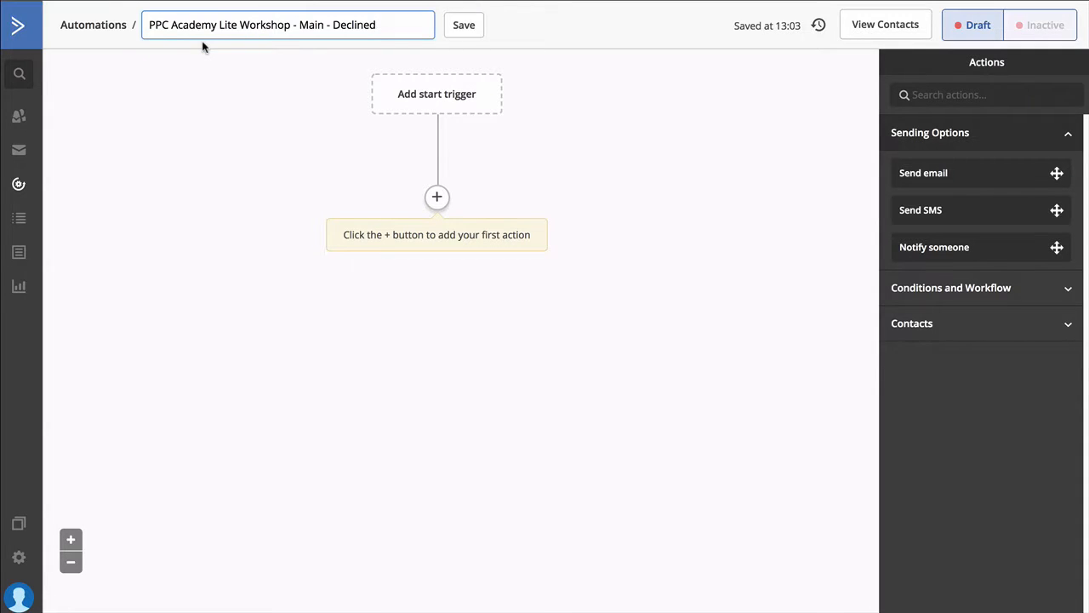
{"action": "left_click", "coordinate": [446, 32]}
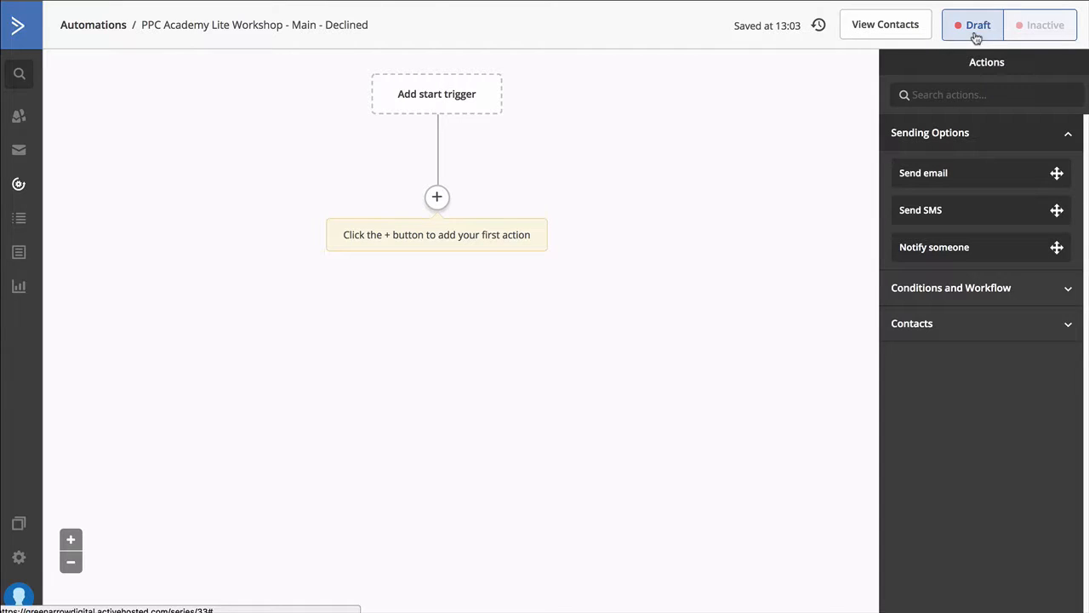
Add the CUSTOMER label to the PPC Academy Lite Workshop - Main - Declined automation and make the automation active.
{"action": "left_click", "coordinate": [21, 192]}
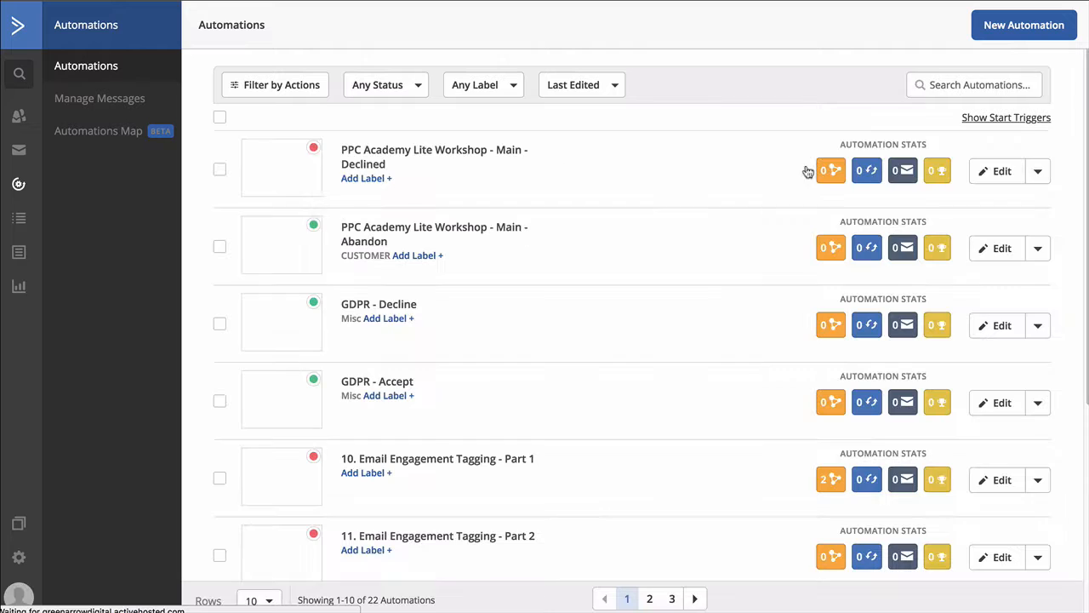
{"action": "left_click", "coordinate": [363, 184]}
{"action": "left_click", "coordinate": [371, 327]}
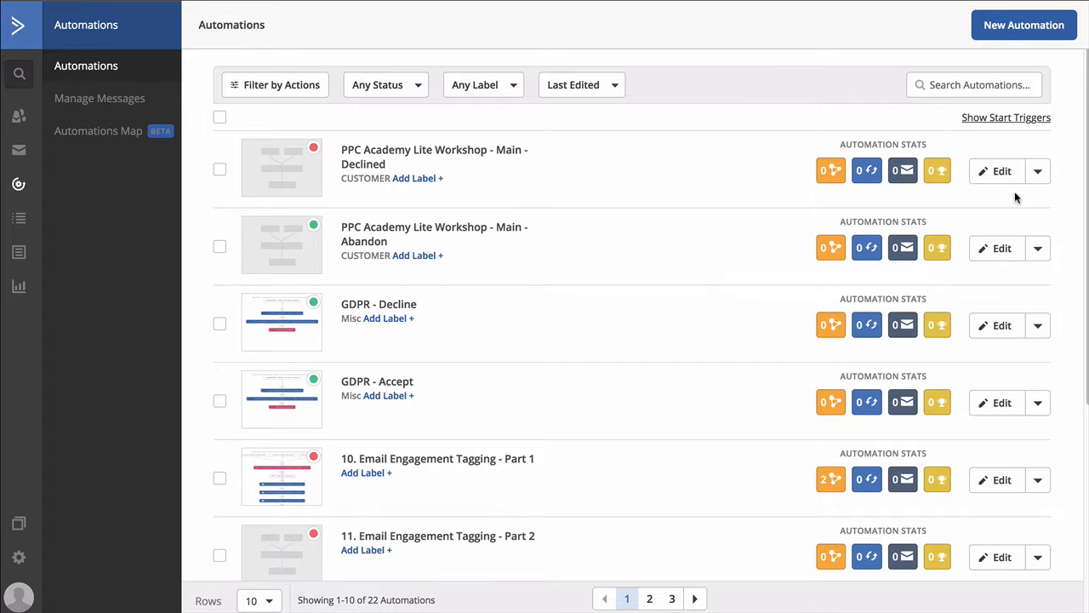
{"action": "left_click", "coordinate": [1036, 174]}
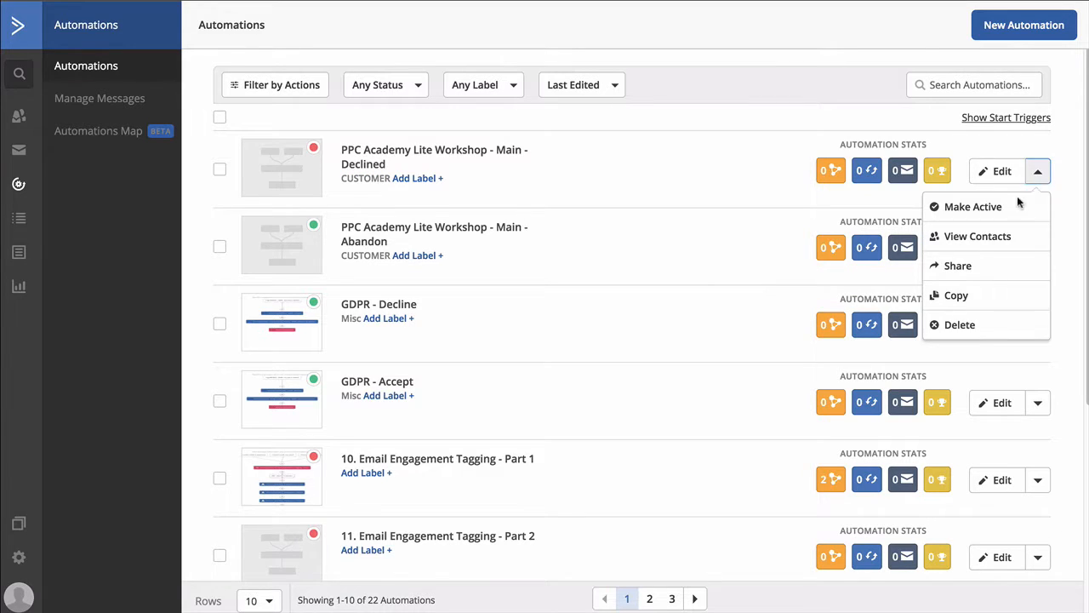
{"action": "left_click", "coordinate": [992, 207]}
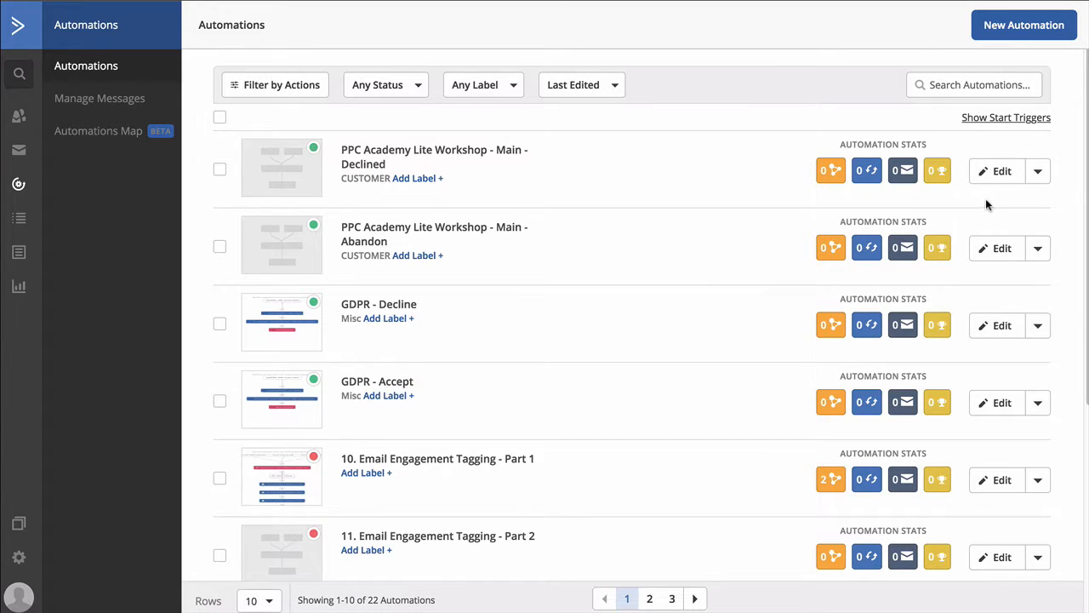